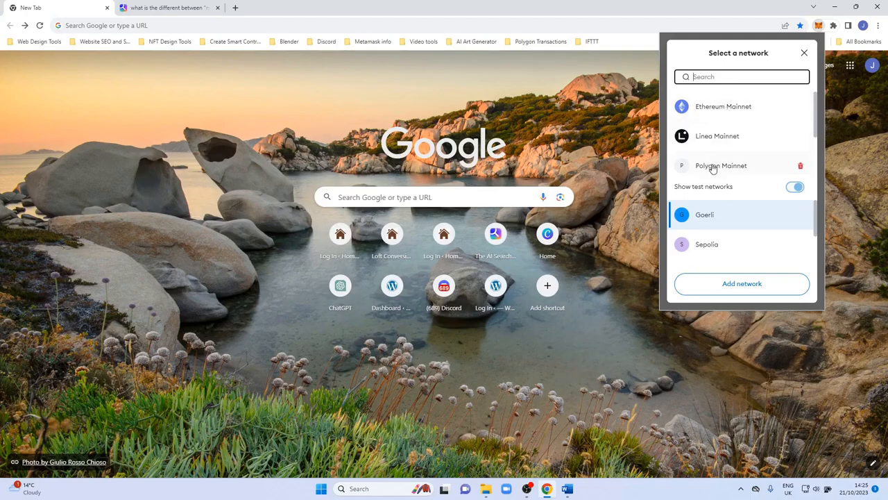
Search Google for thirdweb.
{"action": "left_click", "coordinate": [367, 197]}
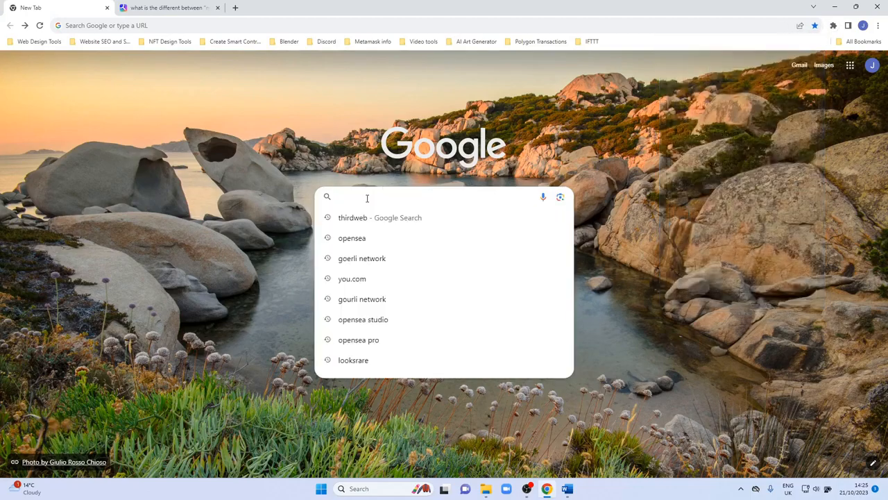
{"action": "type", "text": "third"}
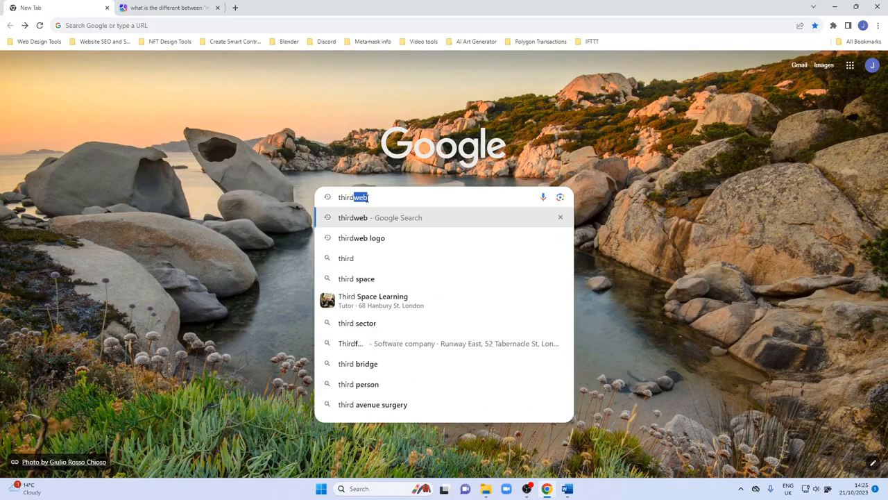
{"action": "type", "text": "web"}
{"action": "key", "text": "Return"}
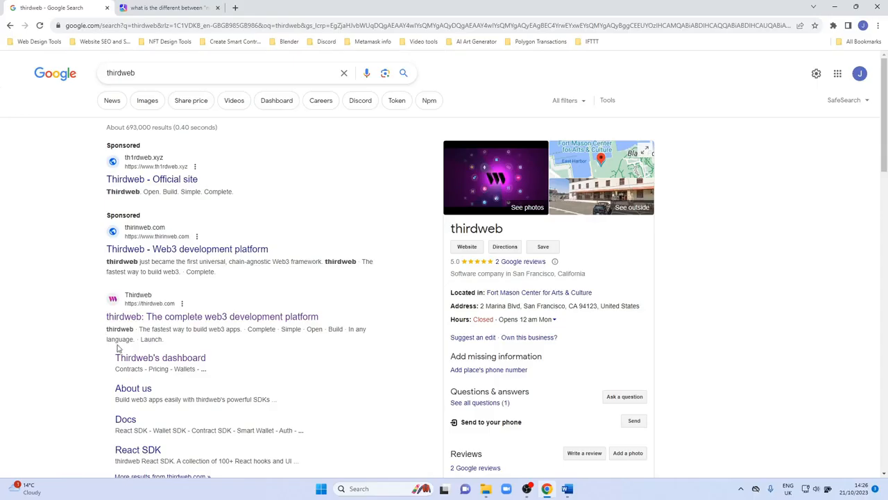
Open the thirdweb site's dashboard, go to the contracts list and start deploying a new contract.
{"action": "left_click", "coordinate": [151, 317]}
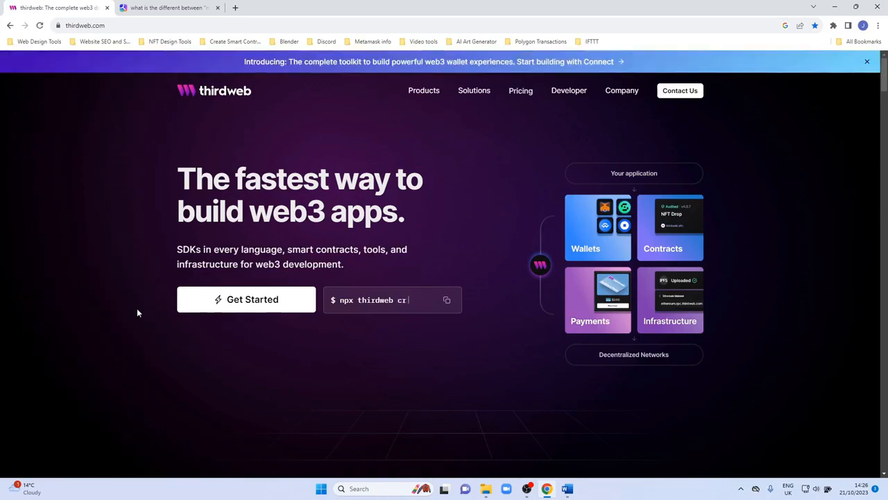
{"action": "left_click", "coordinate": [229, 300]}
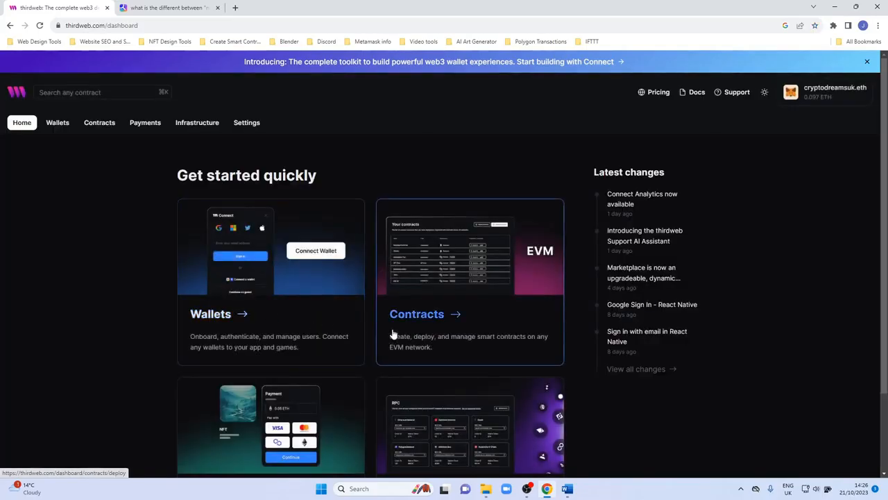
{"action": "left_click", "coordinate": [410, 317]}
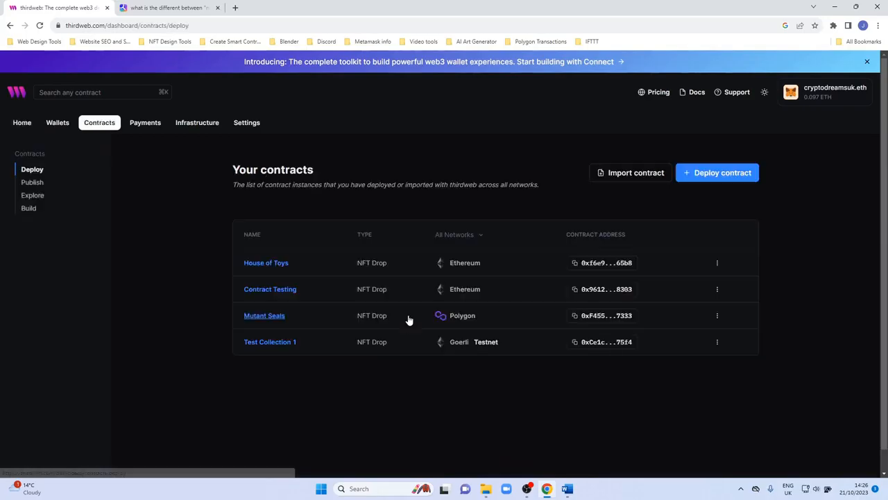
{"action": "left_click", "coordinate": [702, 174]}
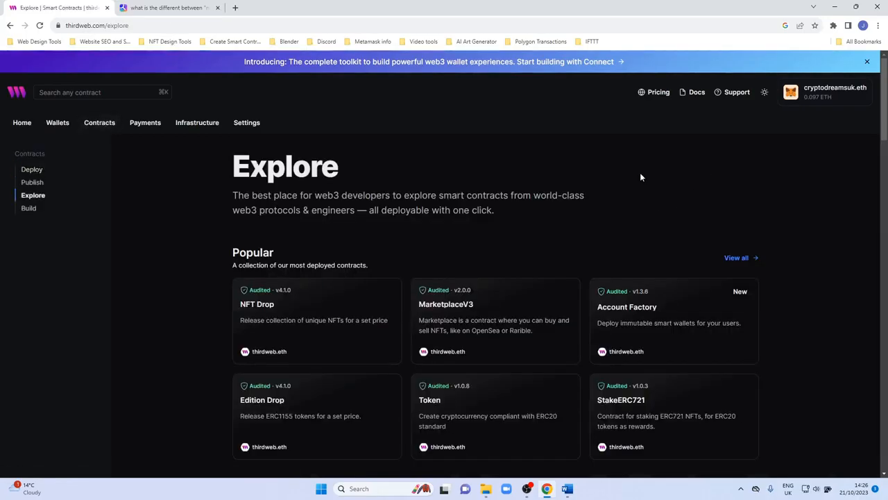
Browse the Explore page's popular, NFT, marketplace and drop contract categories.
{"action": "scroll", "coordinate": [178, 244], "scroll_direction": "down", "scroll_amount": 1}
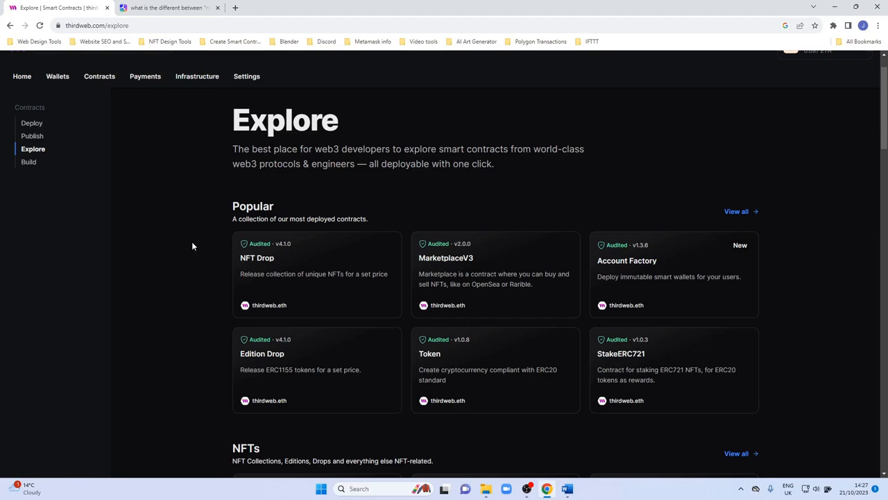
{"action": "scroll", "coordinate": [236, 267], "scroll_direction": "down", "scroll_amount": 2}
{"action": "scroll", "coordinate": [221, 273], "scroll_direction": "down", "scroll_amount": 6}
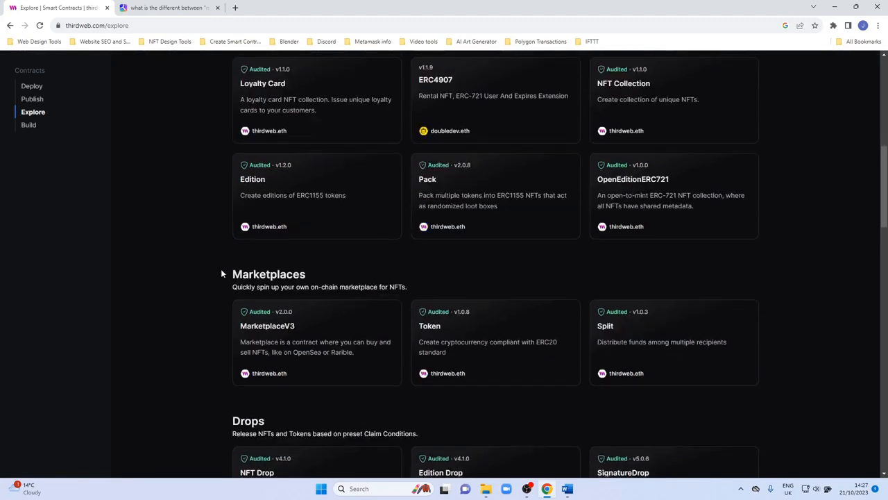
{"action": "scroll", "coordinate": [222, 274], "scroll_direction": "down", "scroll_amount": 1}
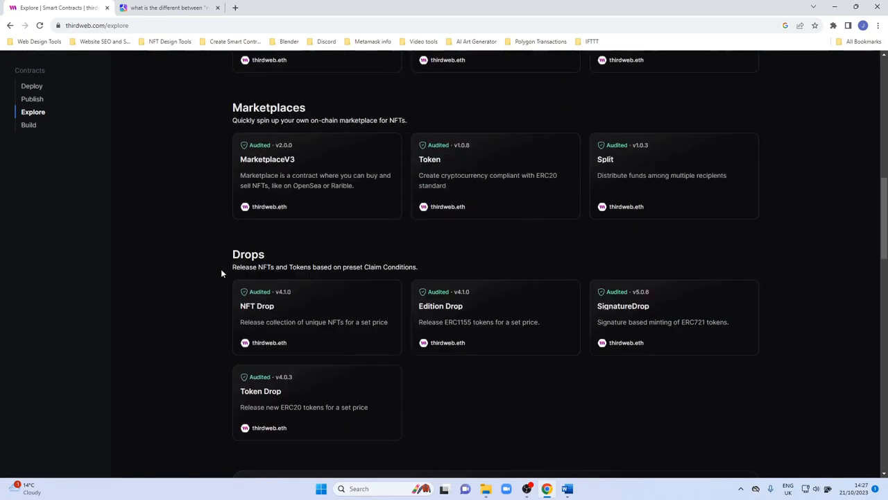
{"action": "scroll", "coordinate": [222, 274], "scroll_direction": "up", "scroll_amount": 5}
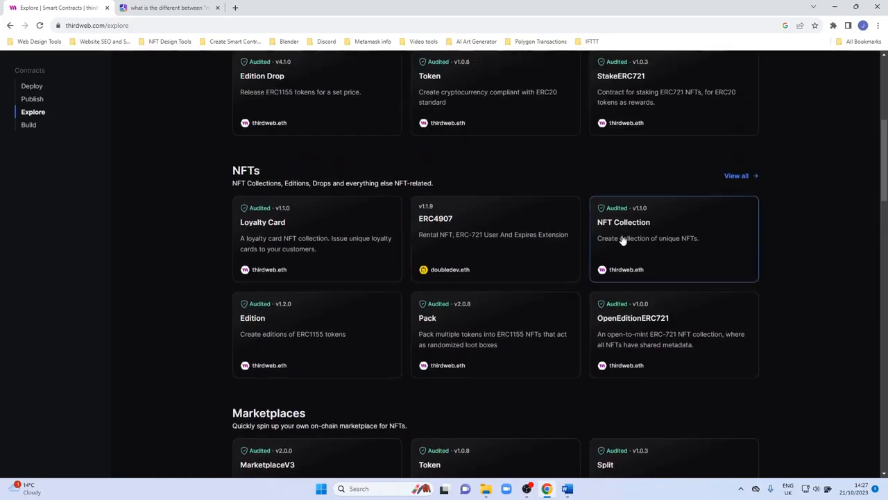
{"action": "scroll", "coordinate": [472, 307], "scroll_direction": "up", "scroll_amount": 5}
{"action": "scroll", "coordinate": [472, 307], "scroll_direction": "down", "scroll_amount": 2}
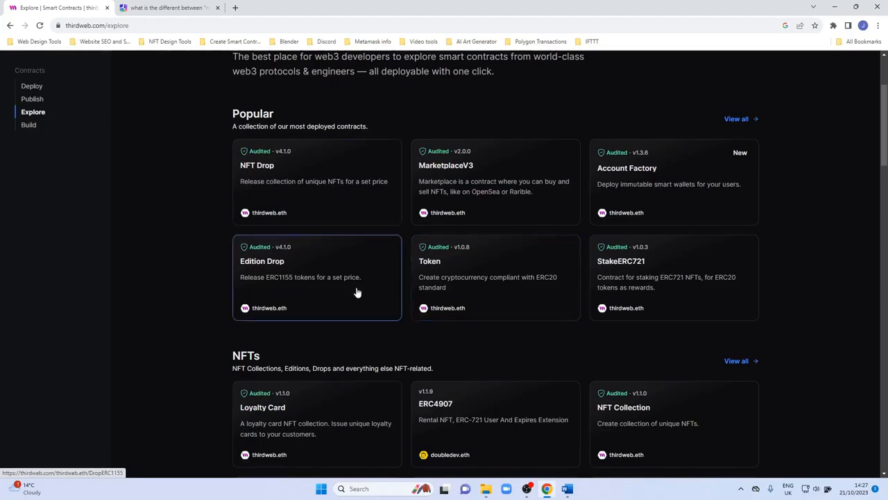
{"action": "scroll", "coordinate": [368, 284], "scroll_direction": "down", "scroll_amount": 3}
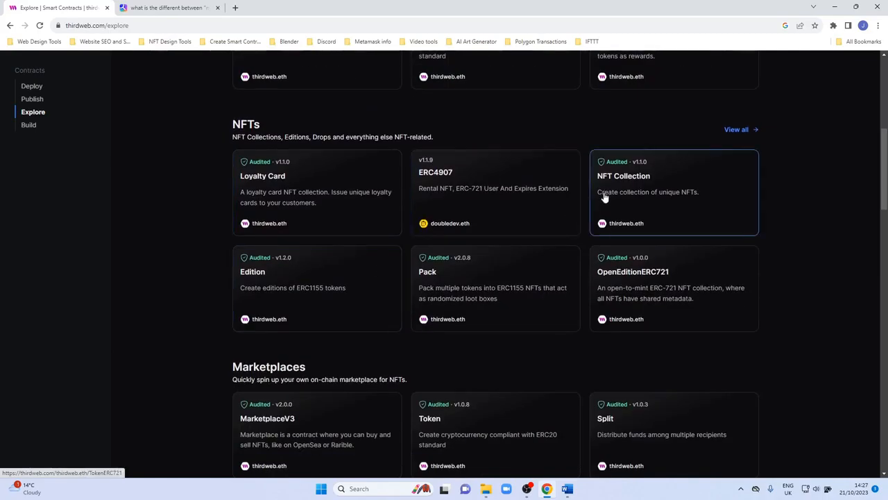
{"action": "scroll", "coordinate": [535, 254], "scroll_direction": "up", "scroll_amount": 3}
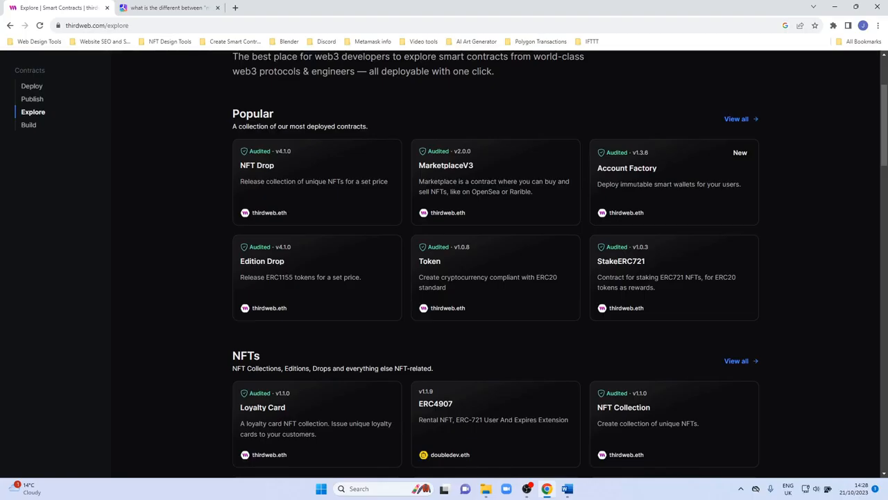
{"action": "scroll", "coordinate": [654, 329], "scroll_direction": "down", "scroll_amount": 2}
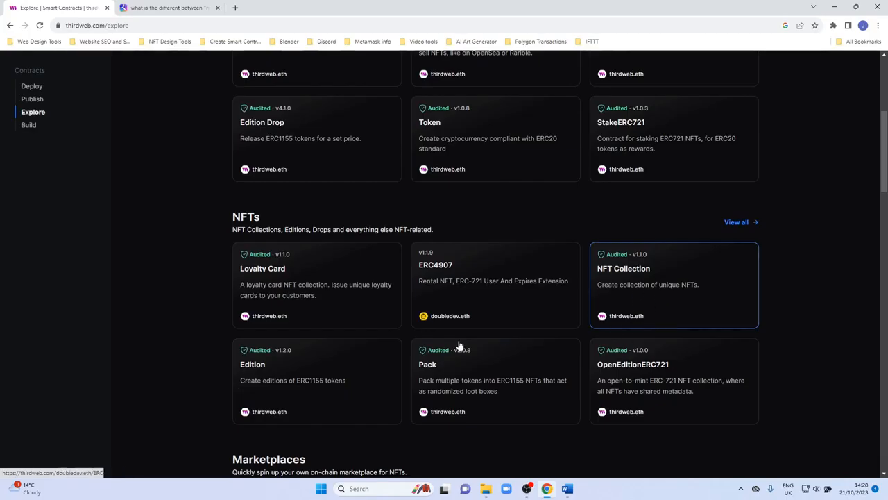
{"action": "scroll", "coordinate": [507, 338], "scroll_direction": "up", "scroll_amount": 5}
{"action": "scroll", "coordinate": [388, 336], "scroll_direction": "down", "scroll_amount": 1}
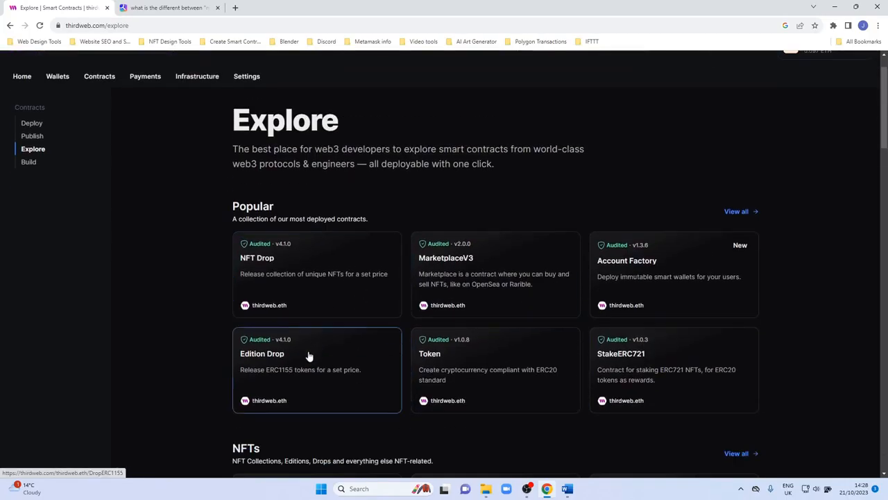
Open the NFT Drop contract and read through its description, extensions and functions.
{"action": "left_click", "coordinate": [276, 273]}
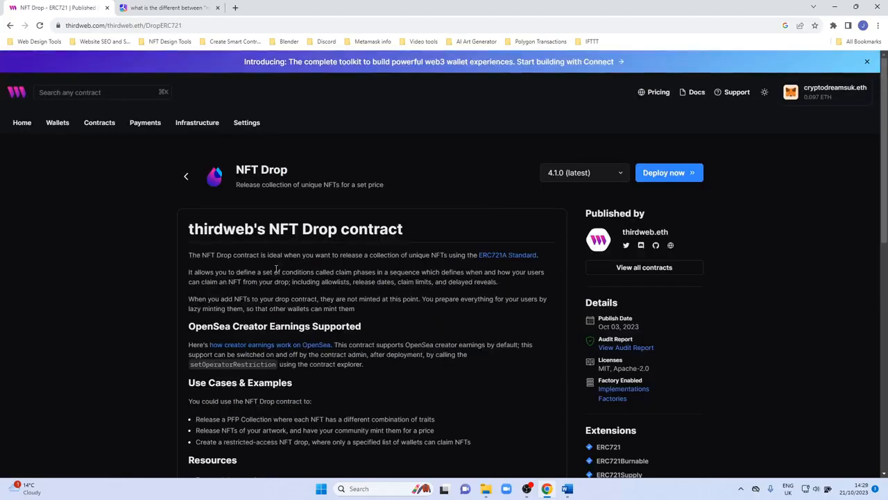
{"action": "scroll", "coordinate": [273, 287], "scroll_direction": "down", "scroll_amount": 5}
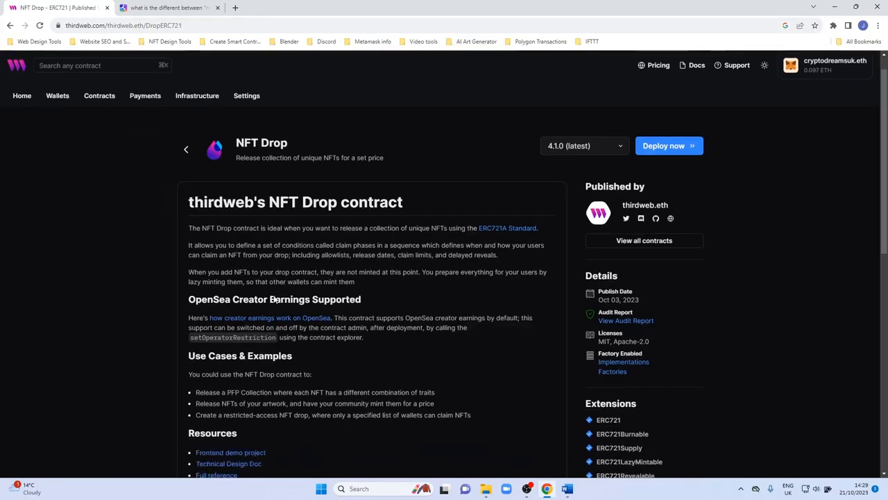
{"action": "scroll", "coordinate": [273, 296], "scroll_direction": "up", "scroll_amount": 5}
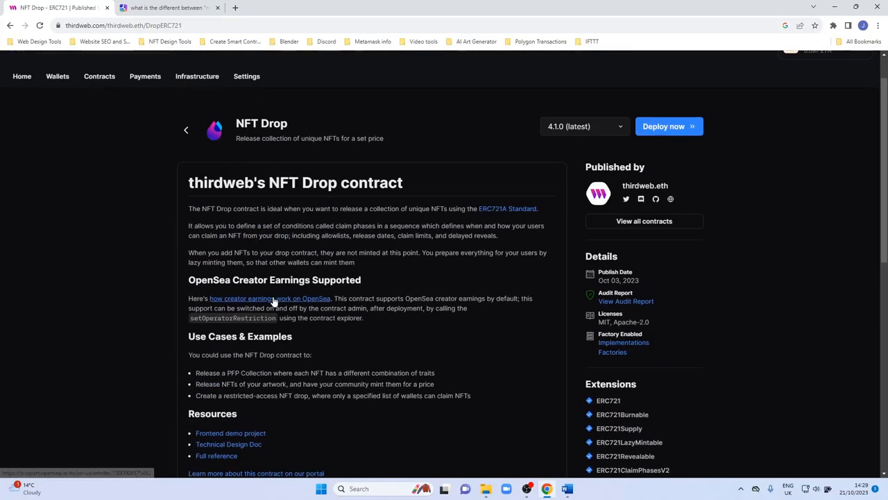
{"action": "scroll", "coordinate": [326, 311], "scroll_direction": "down", "scroll_amount": 7}
{"action": "scroll", "coordinate": [324, 315], "scroll_direction": "down", "scroll_amount": 1}
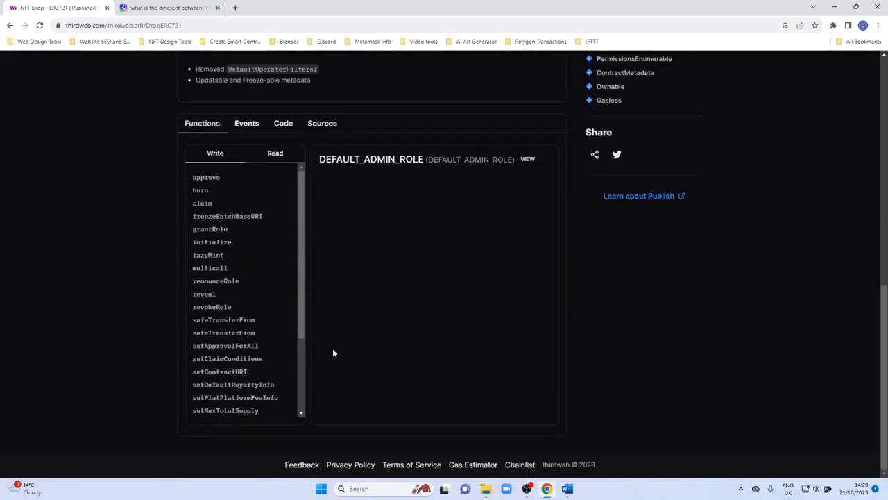
{"action": "scroll", "coordinate": [379, 302], "scroll_direction": "up", "scroll_amount": 2}
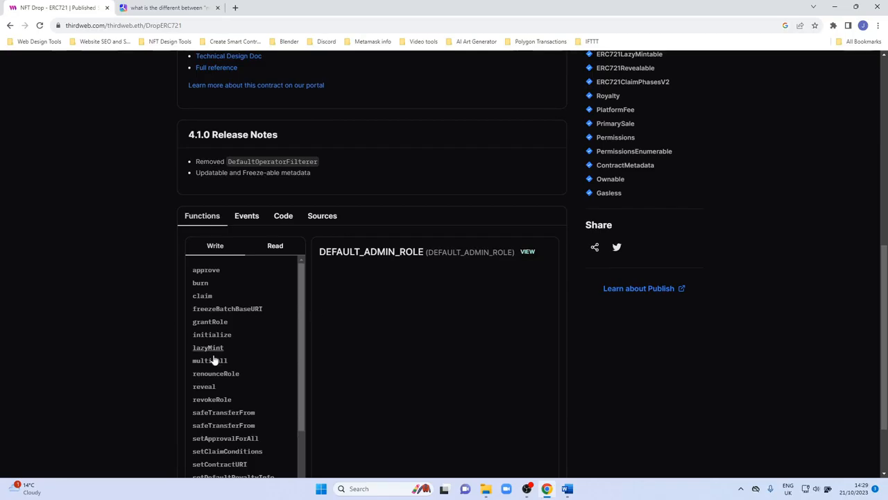
{"action": "scroll", "coordinate": [362, 357], "scroll_direction": "up", "scroll_amount": 1}
{"action": "scroll", "coordinate": [362, 351], "scroll_direction": "up", "scroll_amount": 6}
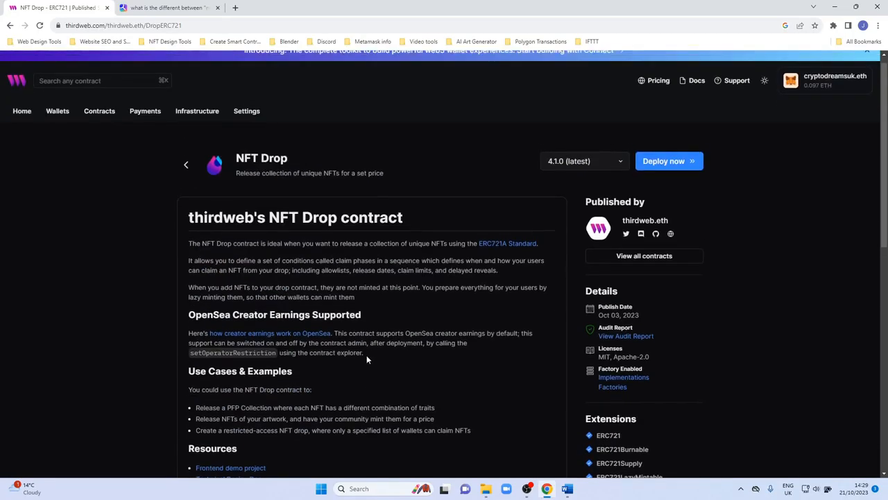
Start deploying the NFT Drop contract and name it Test Collection NFTDROP.
{"action": "left_click", "coordinate": [659, 175]}
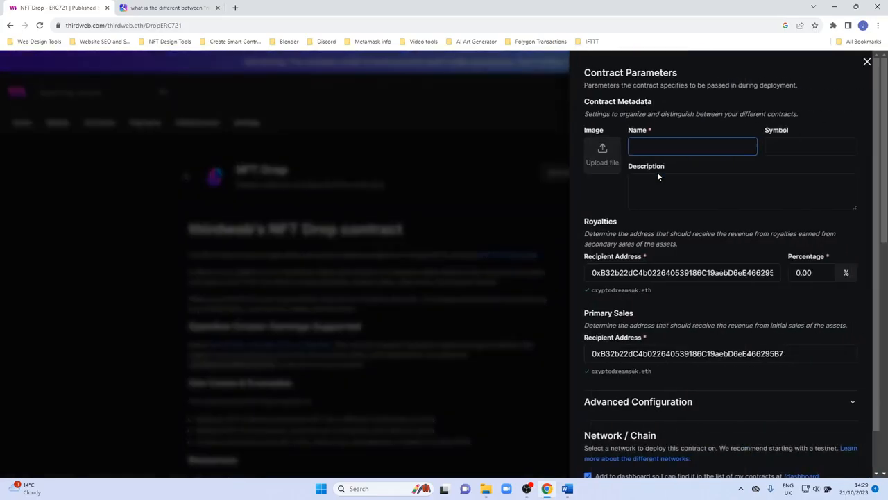
{"action": "left_click", "coordinate": [656, 150]}
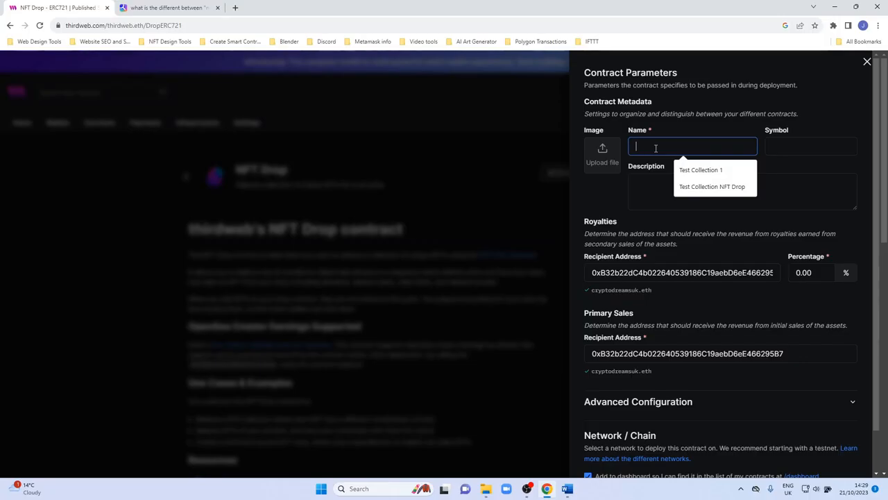
{"action": "left_click", "coordinate": [688, 172]}
{"action": "left_click", "coordinate": [688, 174]}
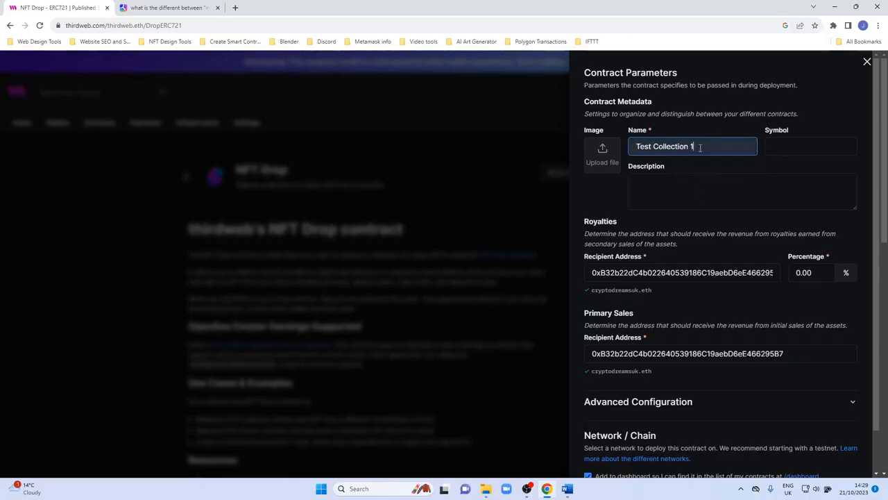
{"action": "key", "text": "BackSpace"}
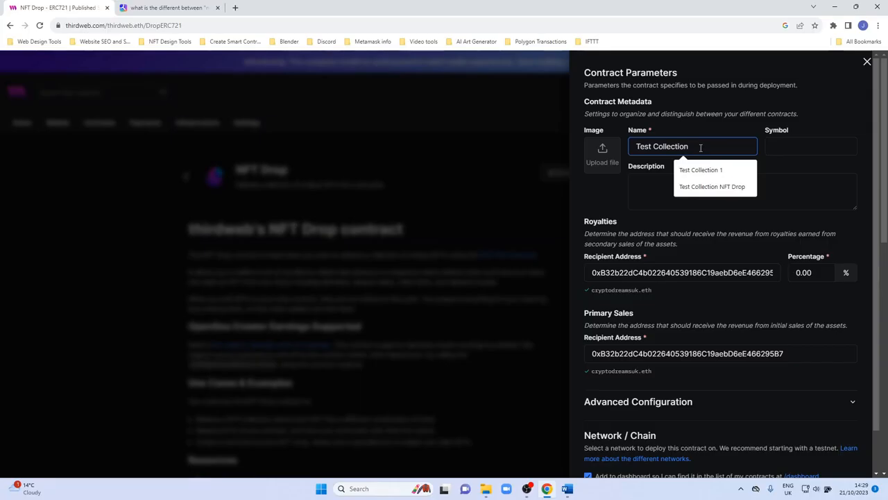
{"action": "type", "text": "NFTDROP"}
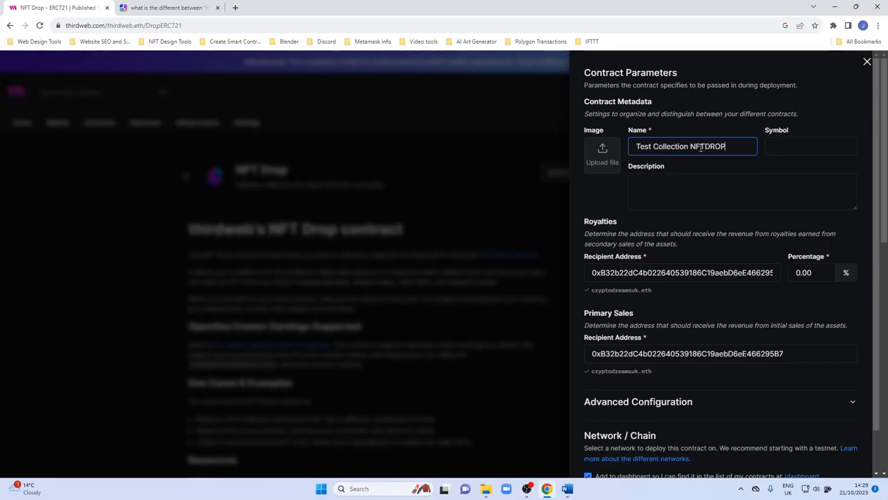
Set the contract symbol to NFTDROP and upload the TEST image from the Test NFT Collection folder.
{"action": "left_click", "coordinate": [798, 143]}
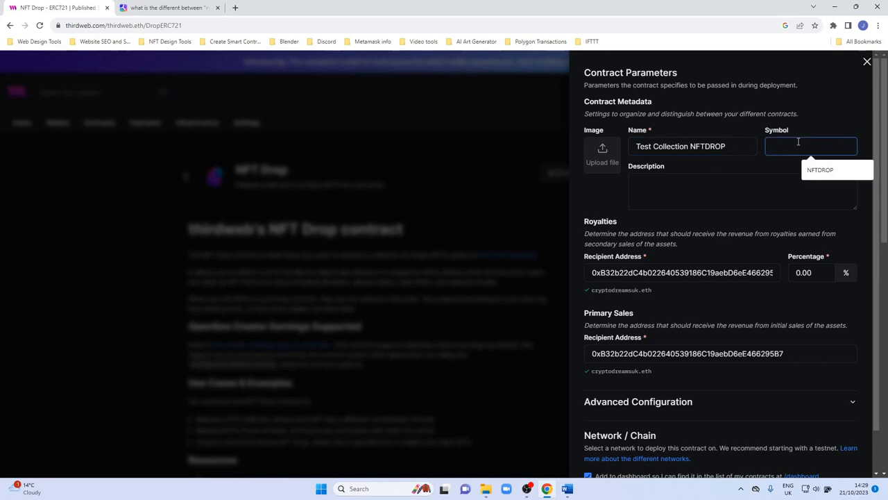
{"action": "type", "text": "NFTDROP"}
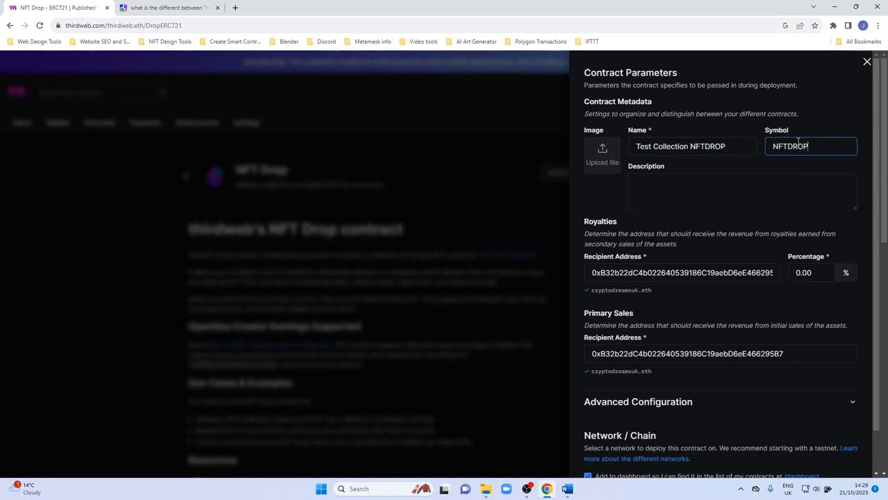
{"action": "left_click", "coordinate": [601, 158]}
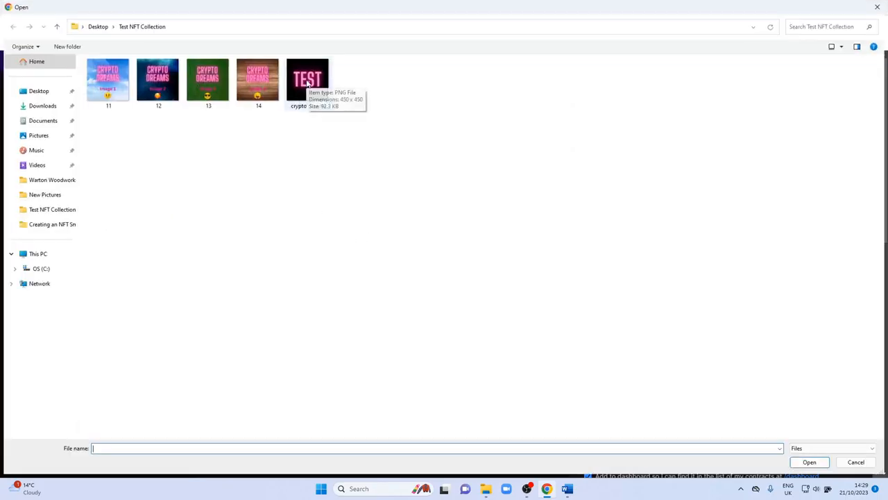
{"action": "double_click", "coordinate": [308, 81]}
Enter the description "This is a NFT Drop Test Collection, created by" followed by the creator's first name.
{"action": "left_click", "coordinate": [643, 196]}
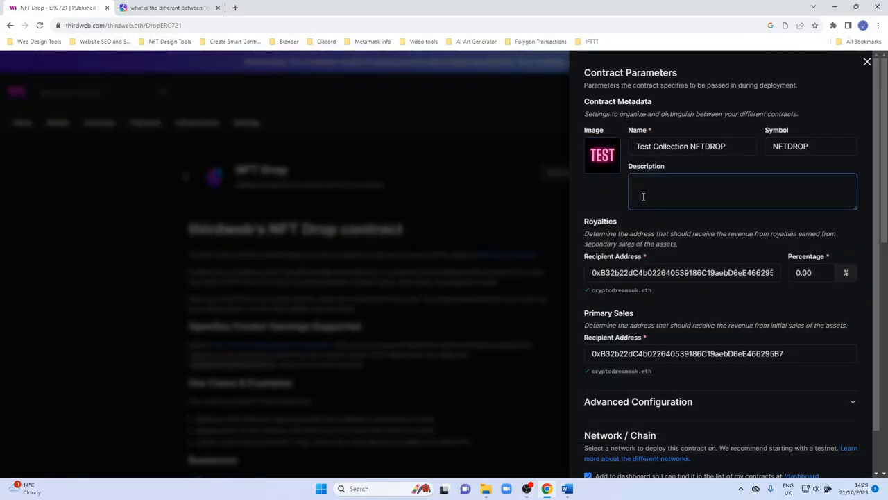
{"action": "type", "text": "This is a NFT Drop Test Collection"}
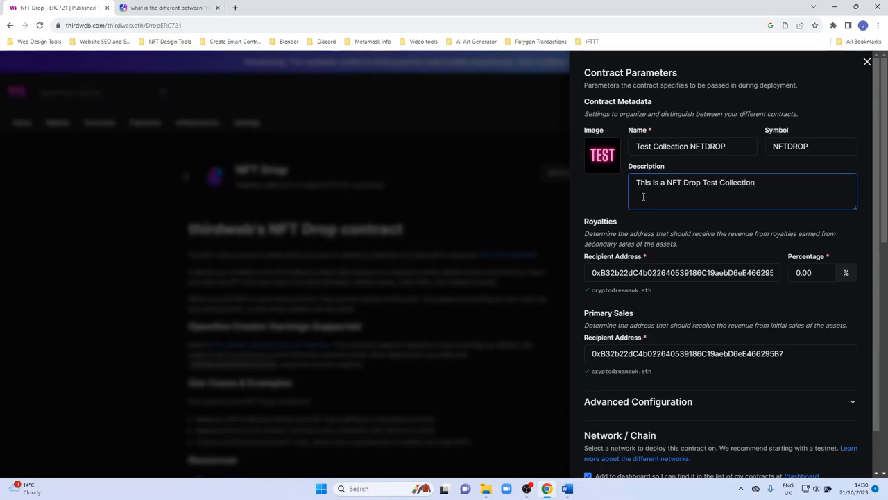
{"action": "type", "text": ", created by Jamie"}
Set the royalty percentage to 6% and expand the advanced configuration section.
{"action": "scroll", "coordinate": [623, 303], "scroll_direction": "down", "scroll_amount": 1}
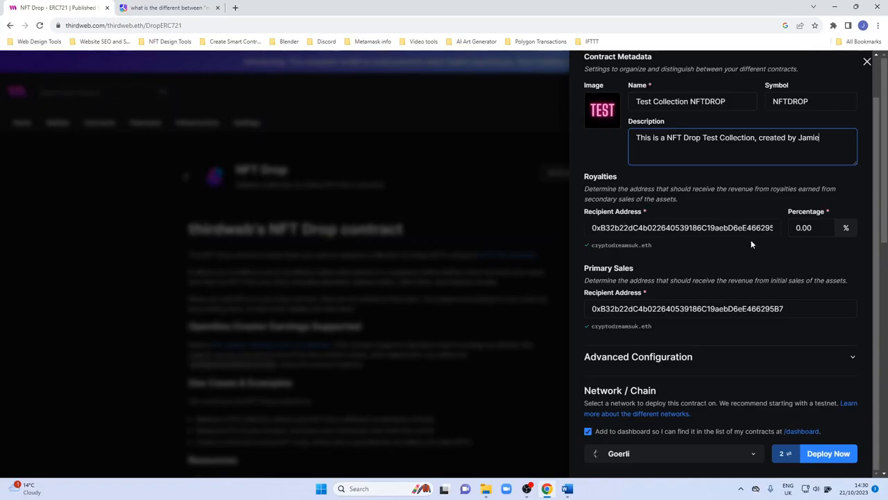
{"action": "left_click_drag", "start_coordinate": [815, 227], "coordinate": [793, 228]}
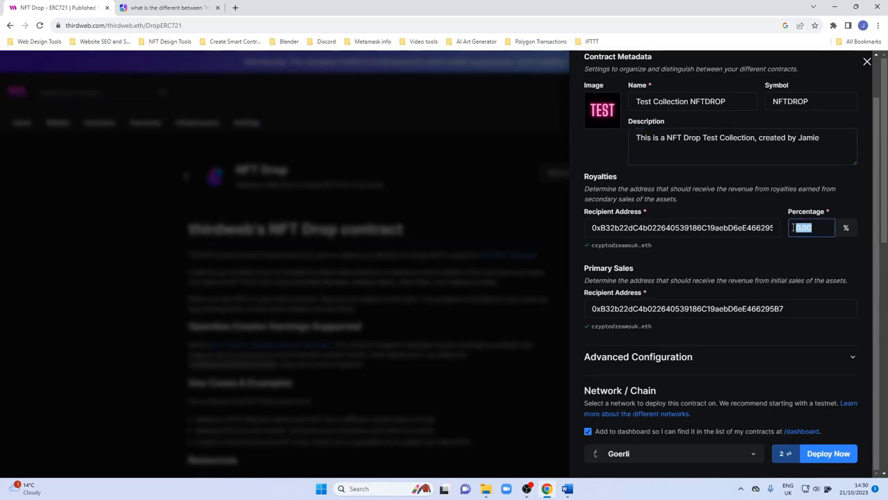
{"action": "type", "text": "6"}
{"action": "left_click", "coordinate": [641, 358]}
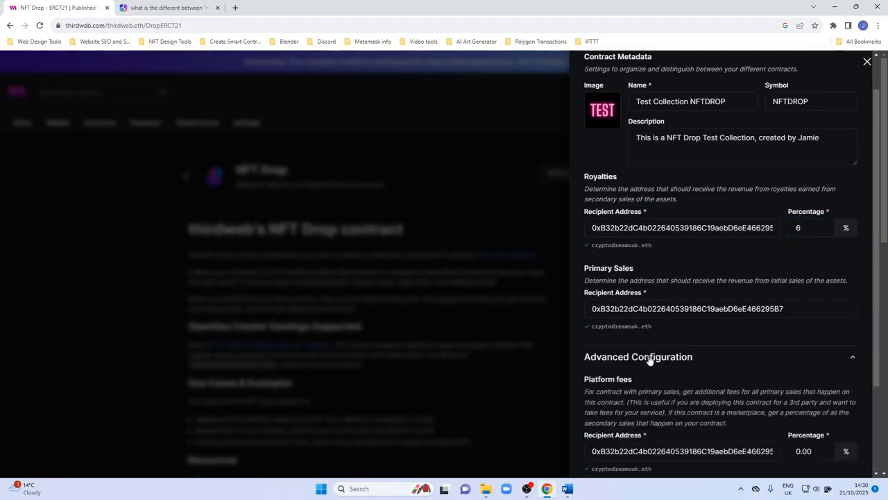
Collapse the advanced configuration and deploy the contract on the Goerli network.
{"action": "scroll", "coordinate": [650, 362], "scroll_direction": "down", "scroll_amount": 2}
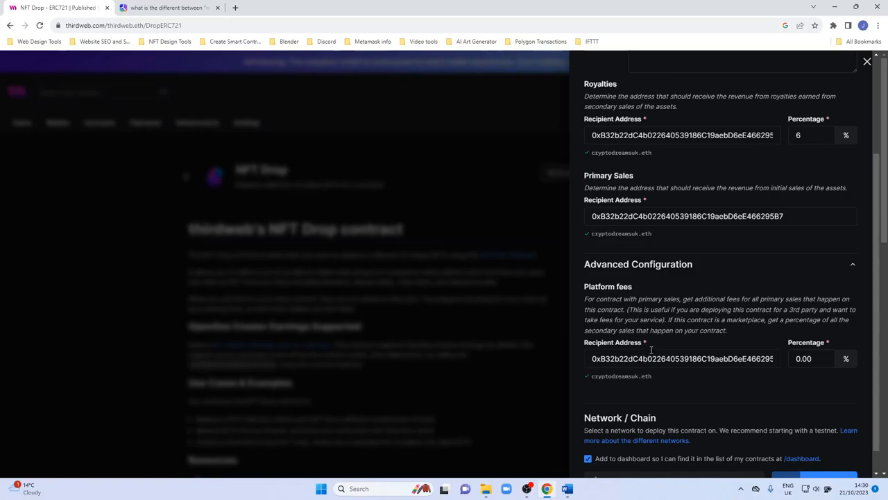
{"action": "left_click", "coordinate": [689, 264]}
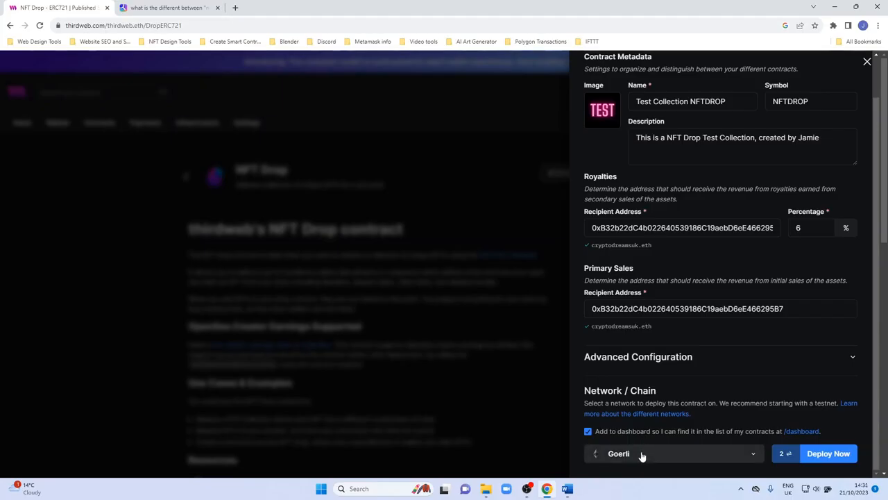
{"action": "left_click", "coordinate": [819, 455]}
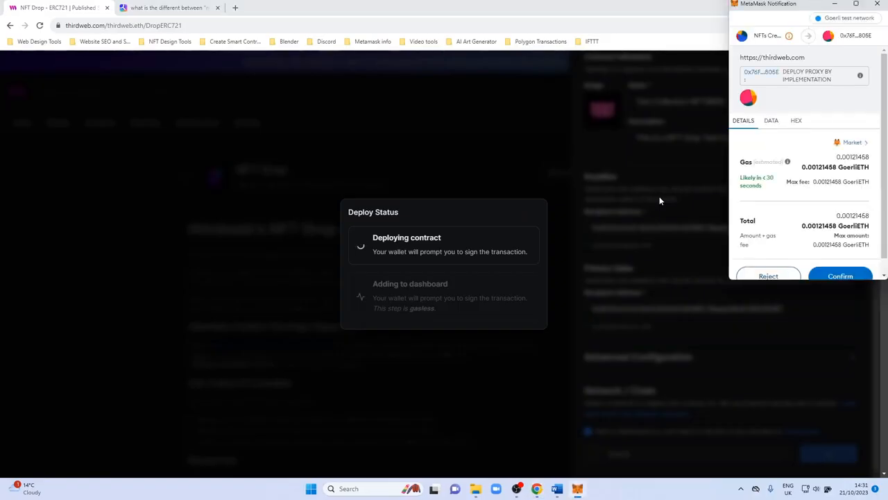
Confirm the deployment transaction in MetaMask, then sign the pending thirdweb signature request and return to the contract tab.
{"action": "scroll", "coordinate": [833, 195], "scroll_direction": "down", "scroll_amount": 1}
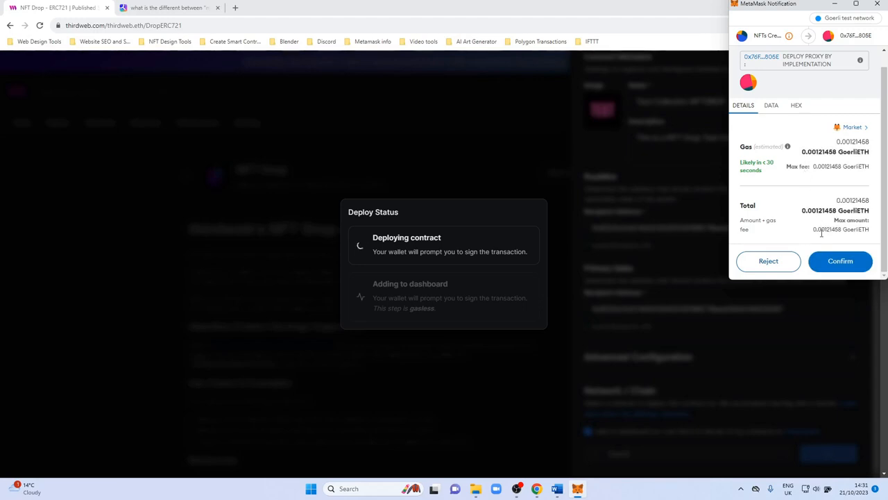
{"action": "left_click", "coordinate": [828, 262]}
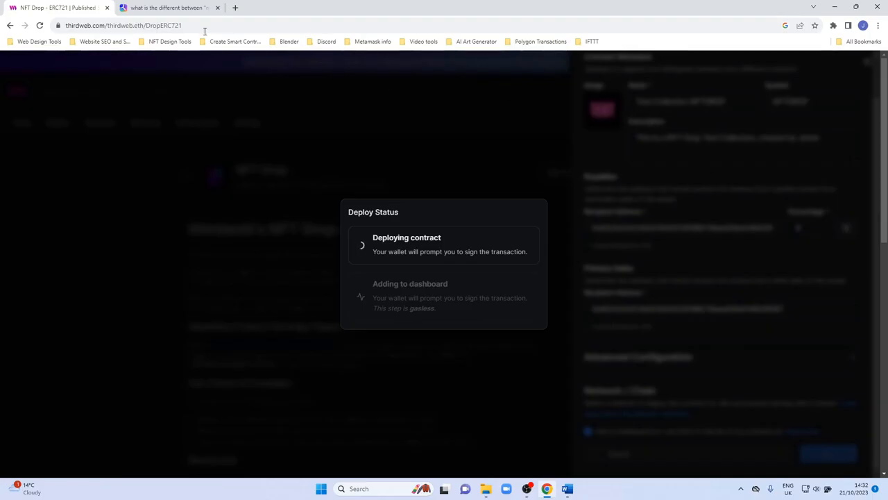
{"action": "left_click", "coordinate": [236, 8]}
{"action": "left_click", "coordinate": [833, 26]}
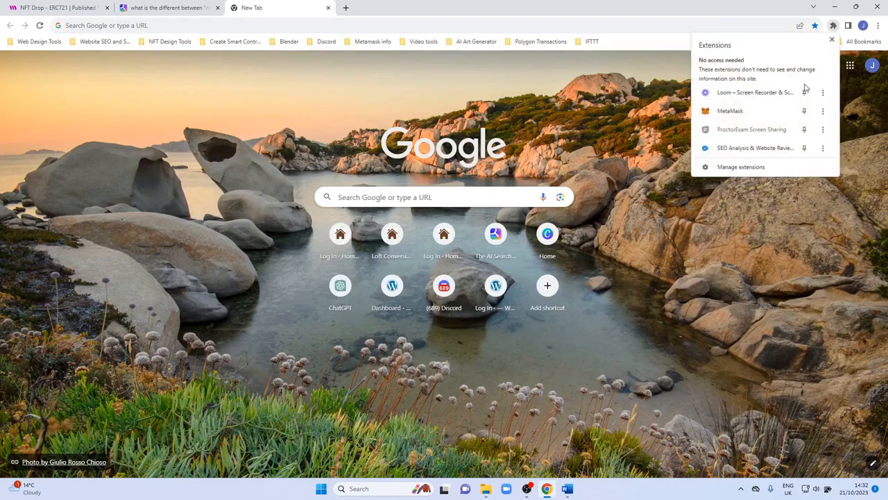
{"action": "left_click", "coordinate": [766, 110]}
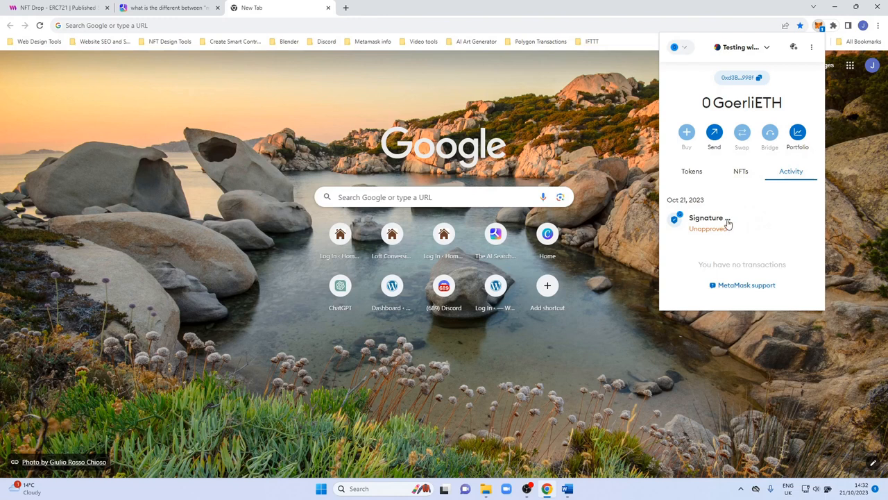
{"action": "left_click", "coordinate": [731, 222]}
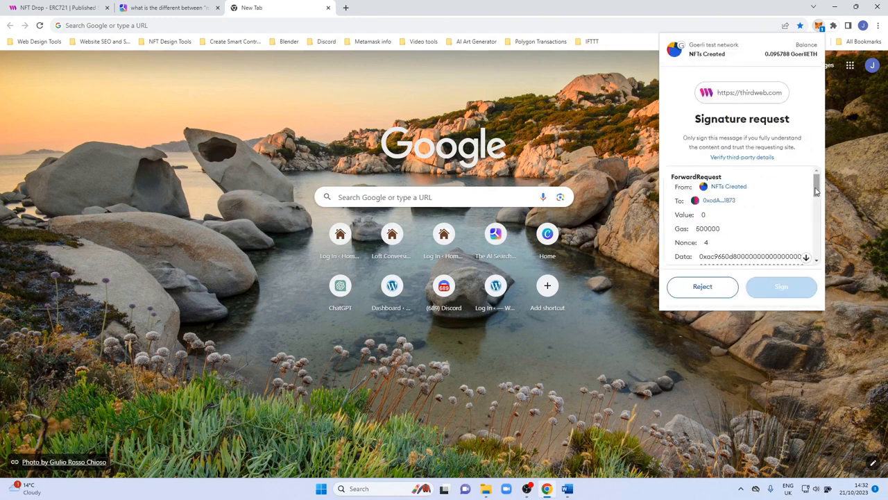
{"action": "left_click_drag", "start_coordinate": [817, 188], "coordinate": [816, 261]}
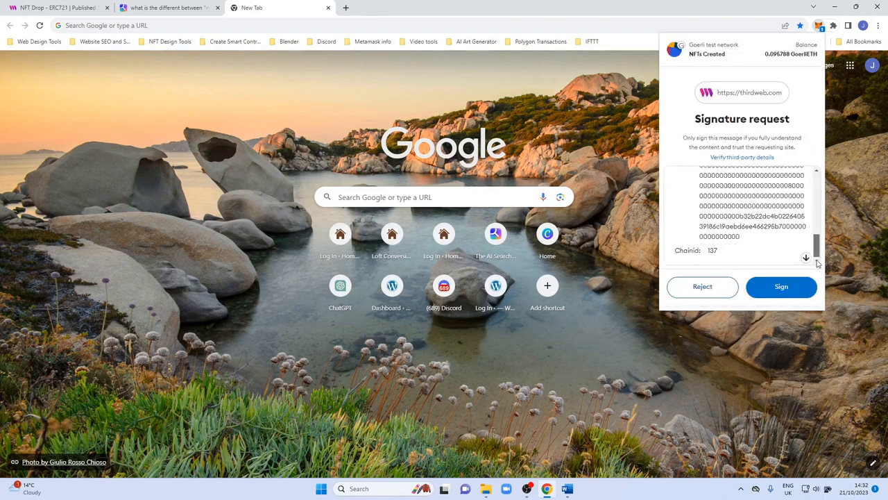
{"action": "left_click", "coordinate": [768, 290]}
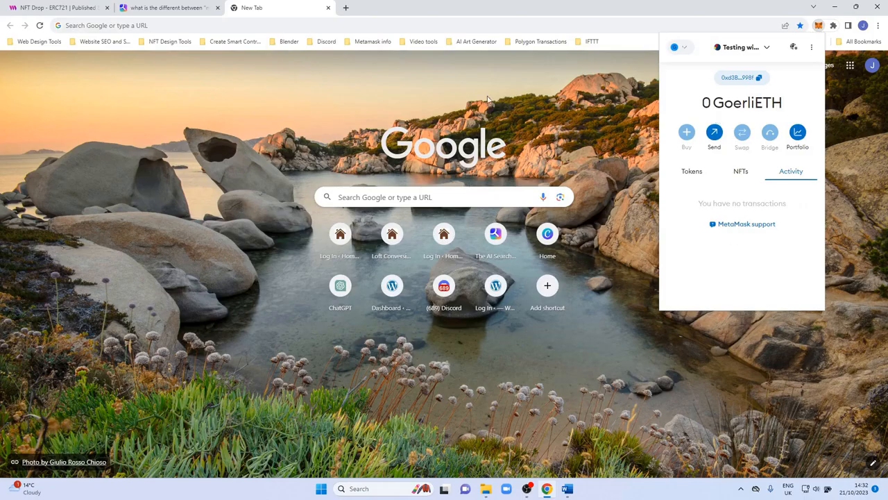
{"action": "left_click", "coordinate": [83, 8]}
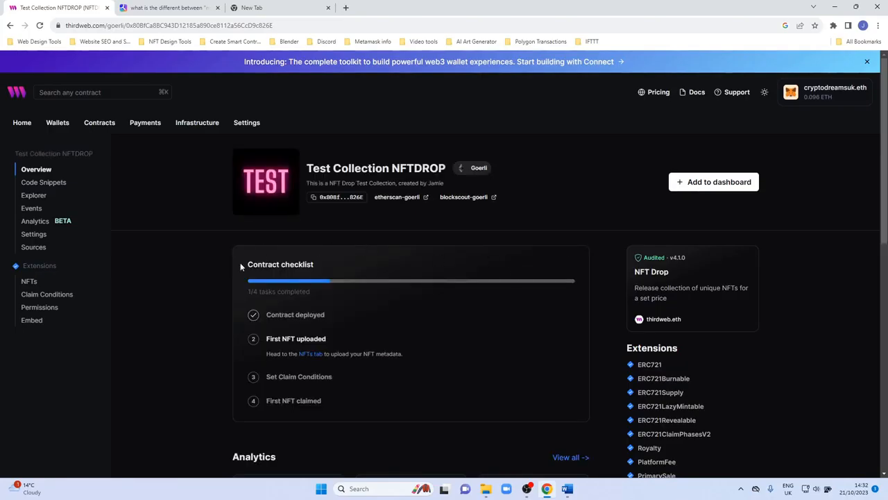
Open the new contract's NFTs section and view the batch upload requirements.
{"action": "scroll", "coordinate": [222, 262], "scroll_direction": "down", "scroll_amount": 1}
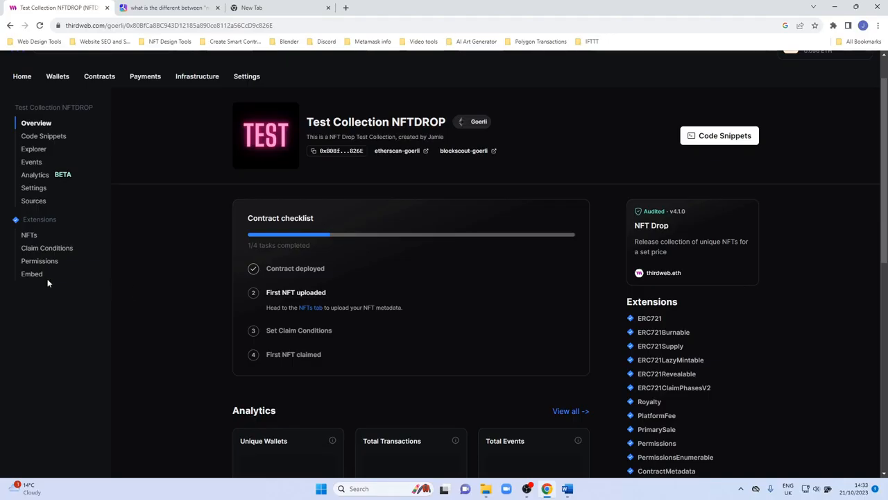
{"action": "left_click", "coordinate": [28, 238]}
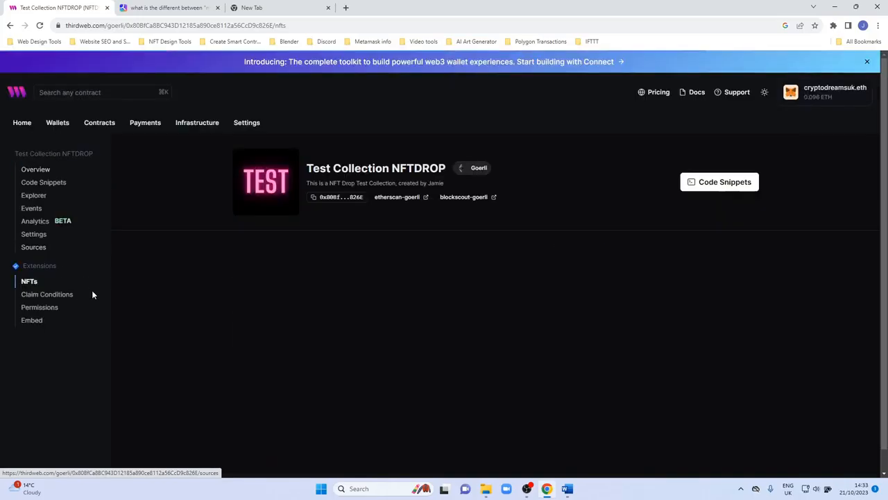
{"action": "scroll", "coordinate": [187, 281], "scroll_direction": "down", "scroll_amount": 1}
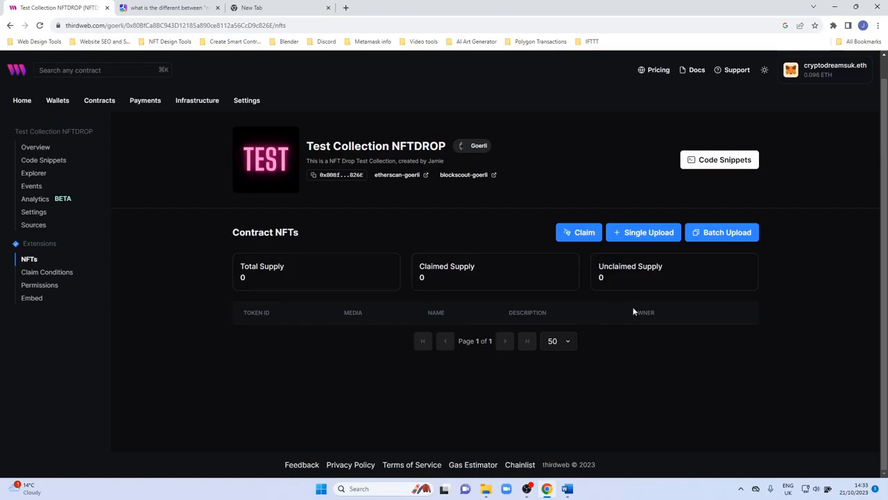
{"action": "left_click", "coordinate": [714, 233]}
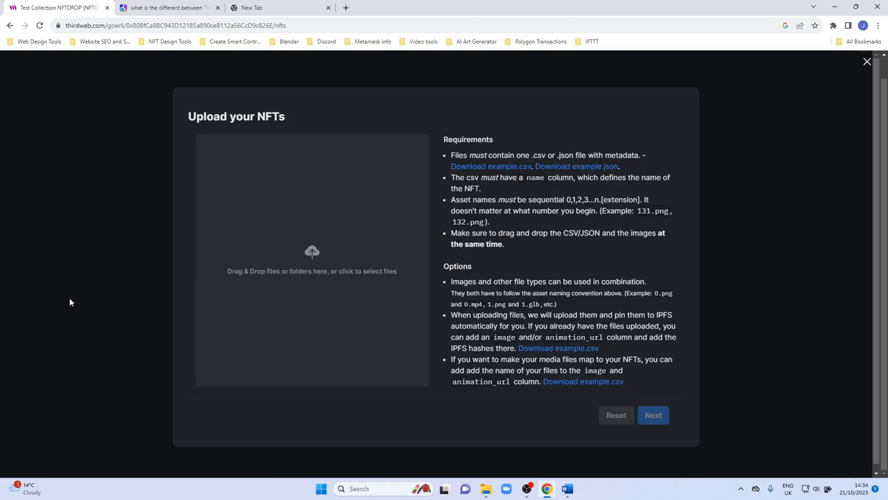
{"action": "left_click", "coordinate": [867, 61]}
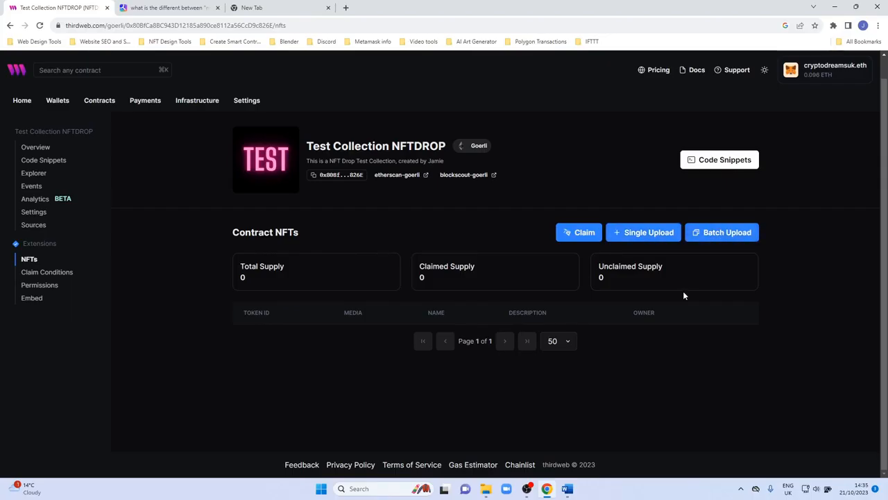
Start a single NFT upload named NFT Image 1 using image 11 from the Test NFT Collection folder.
{"action": "left_click", "coordinate": [626, 238]}
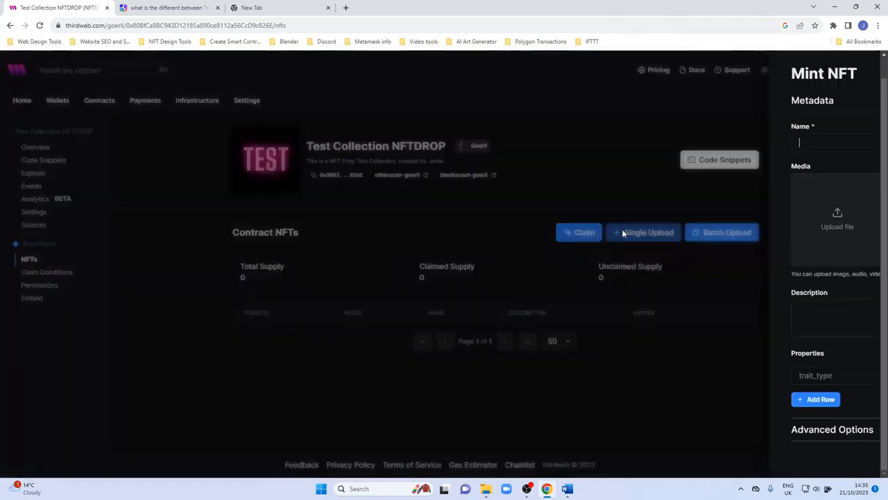
{"action": "left_click", "coordinate": [625, 144]}
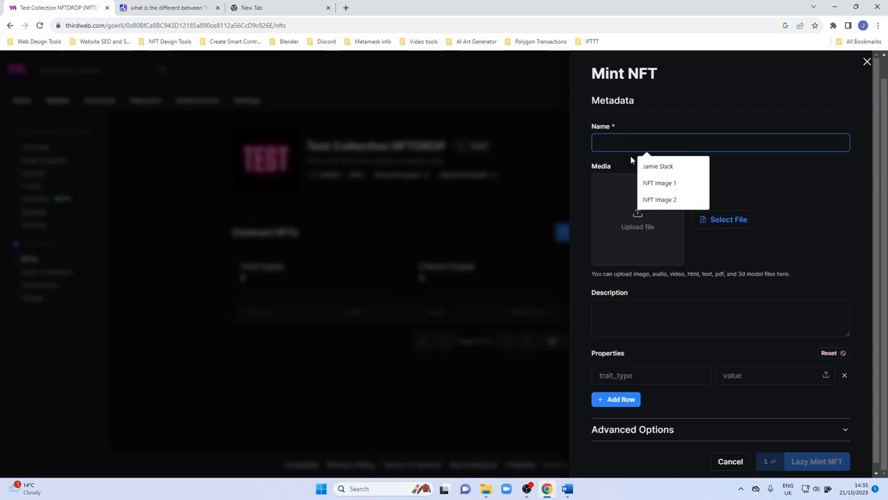
{"action": "left_click", "coordinate": [659, 183]}
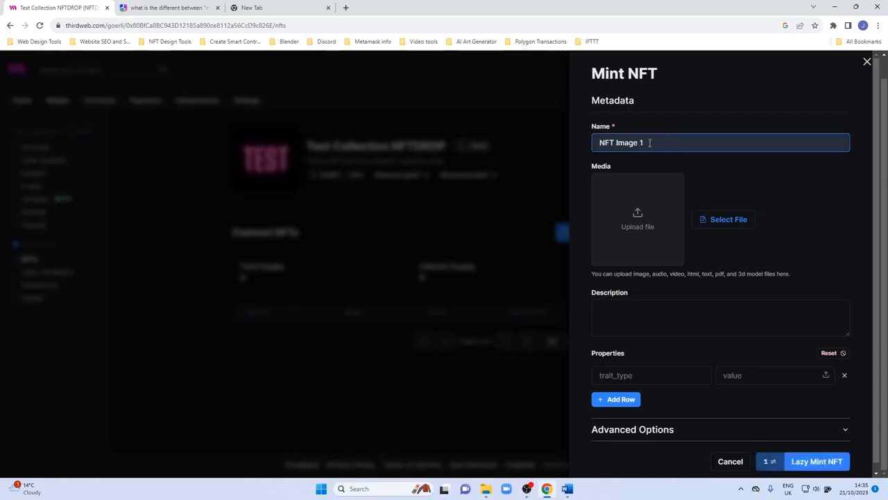
{"action": "left_click", "coordinate": [638, 218]}
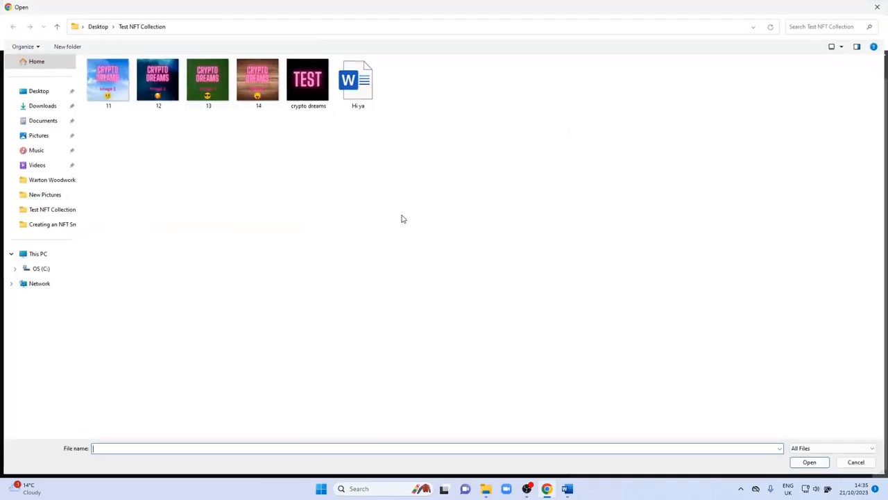
{"action": "double_click", "coordinate": [113, 82]}
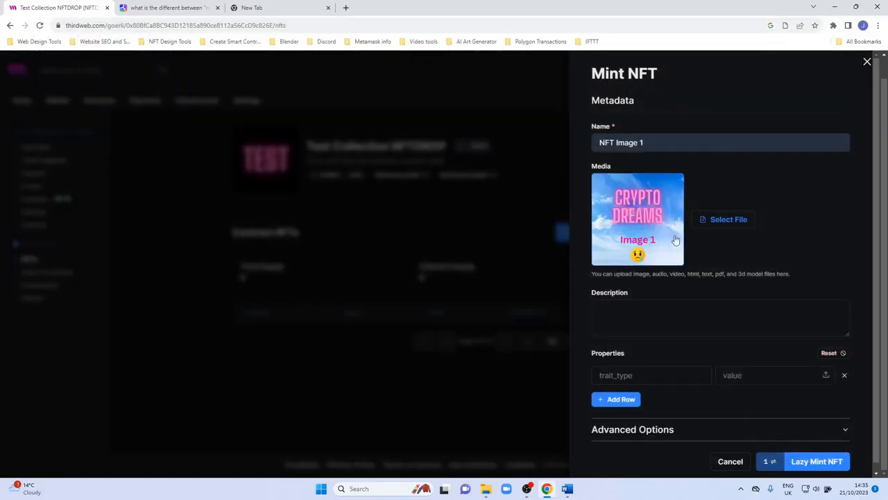
Enter the NFT description "NFT image 1 with sad face".
{"action": "left_click", "coordinate": [634, 313]}
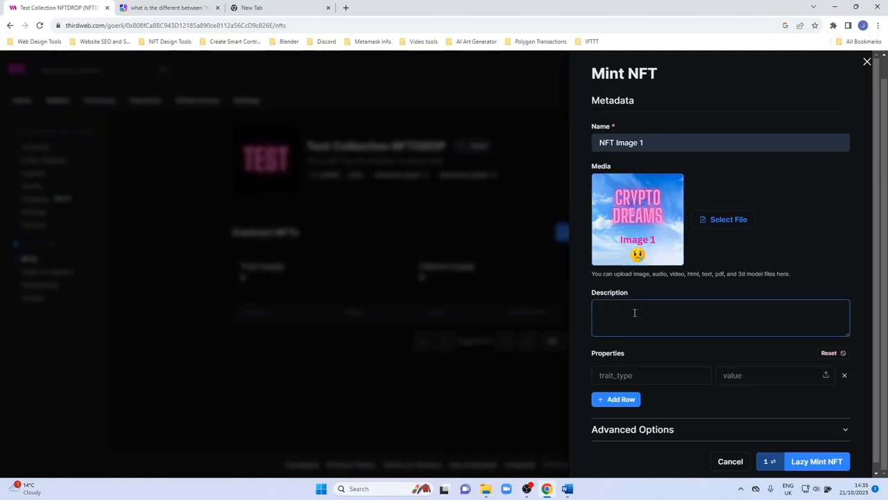
{"action": "type", "text": "NFT image 1 with sad face"}
Add a Creator property with the value Crypto Dreams.
{"action": "scroll", "coordinate": [629, 368], "scroll_direction": "down", "scroll_amount": 1}
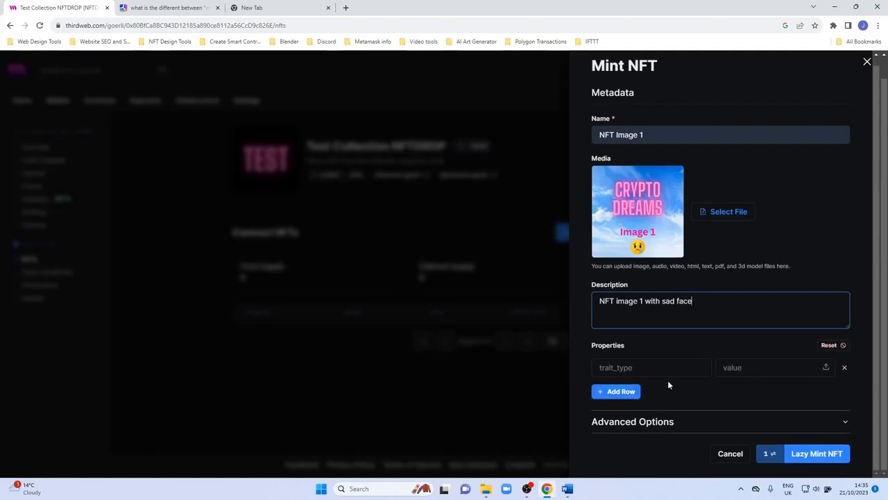
{"action": "left_click", "coordinate": [616, 367]}
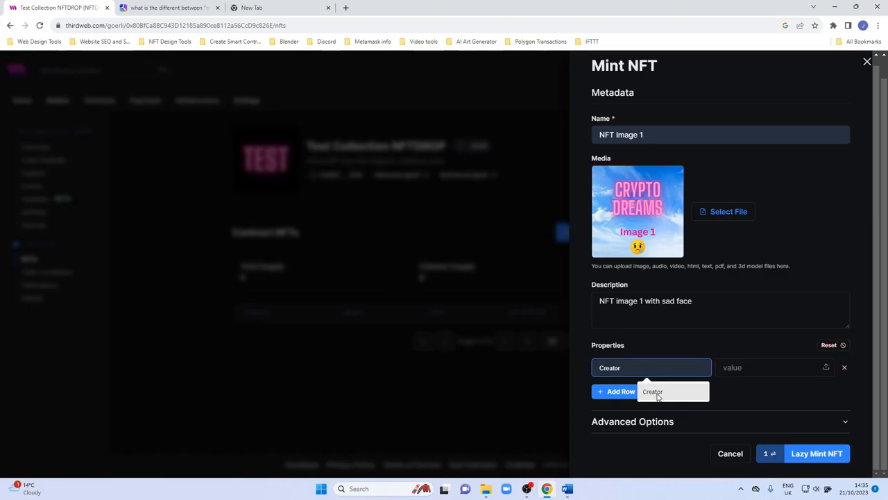
{"action": "left_click", "coordinate": [656, 394]}
{"action": "left_click", "coordinate": [736, 369]}
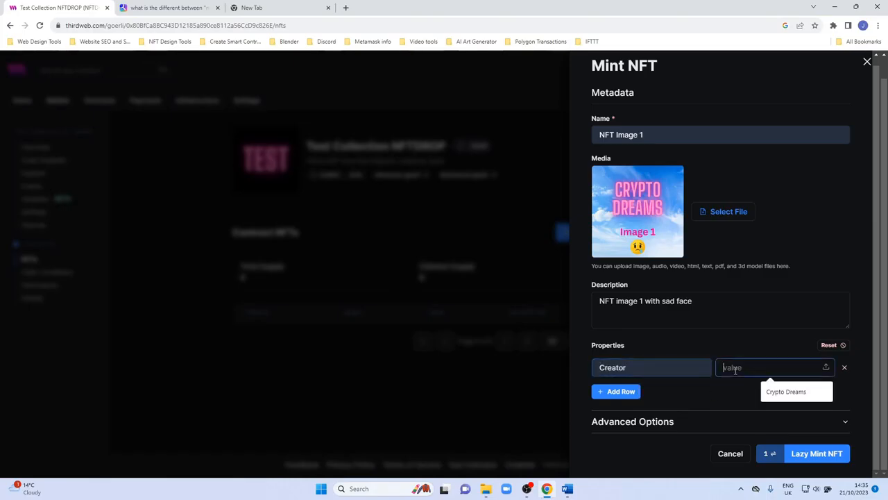
{"action": "left_click", "coordinate": [777, 391]}
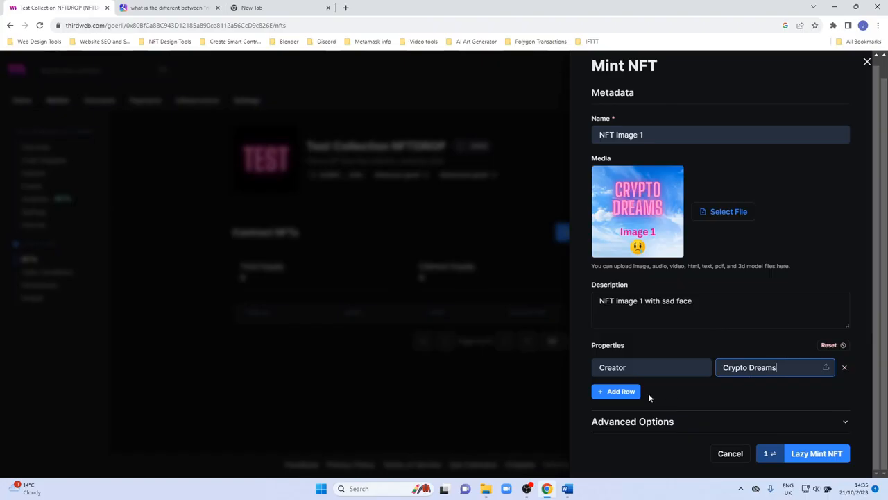
Add a second property row with Background set to Clouds.
{"action": "left_click", "coordinate": [625, 393]}
{"action": "left_click", "coordinate": [629, 393]}
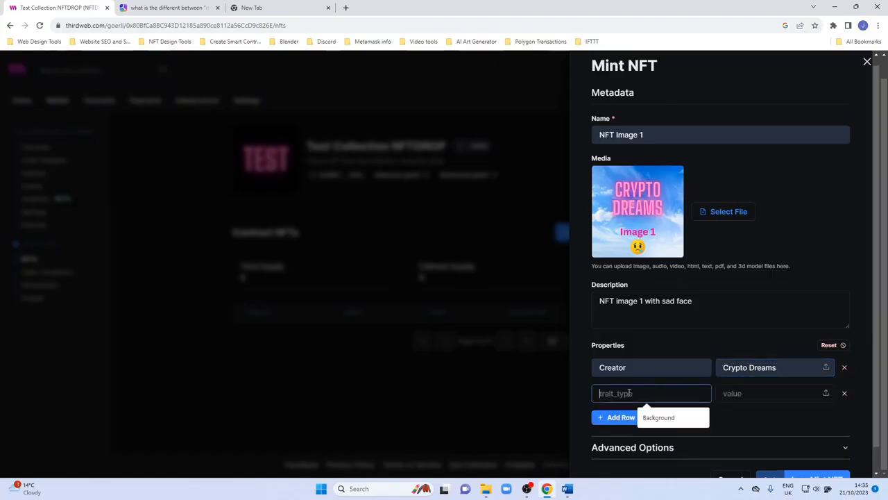
{"action": "left_click", "coordinate": [648, 417]}
{"action": "left_click", "coordinate": [722, 397]}
{"action": "left_click", "coordinate": [766, 417]}
Add a third property row with Emoji set to Sad.
{"action": "left_click", "coordinate": [619, 418]}
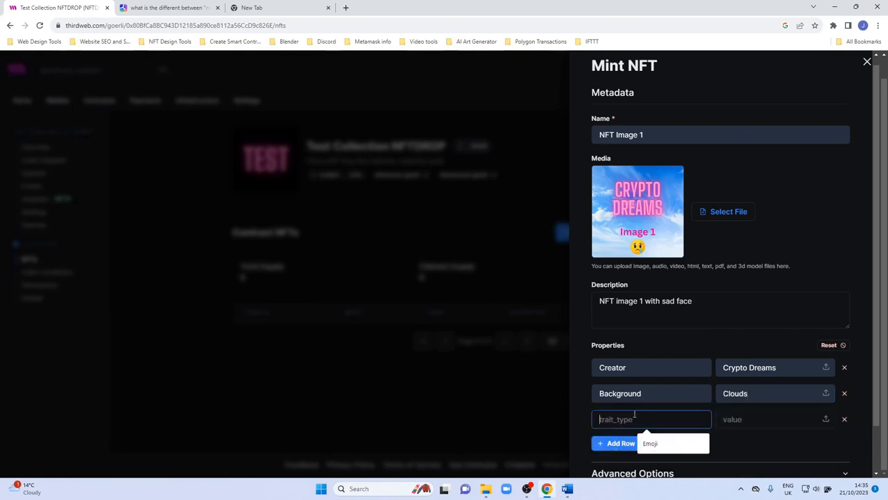
{"action": "type", "text": "Emoji"}
{"action": "left_click", "coordinate": [742, 419]}
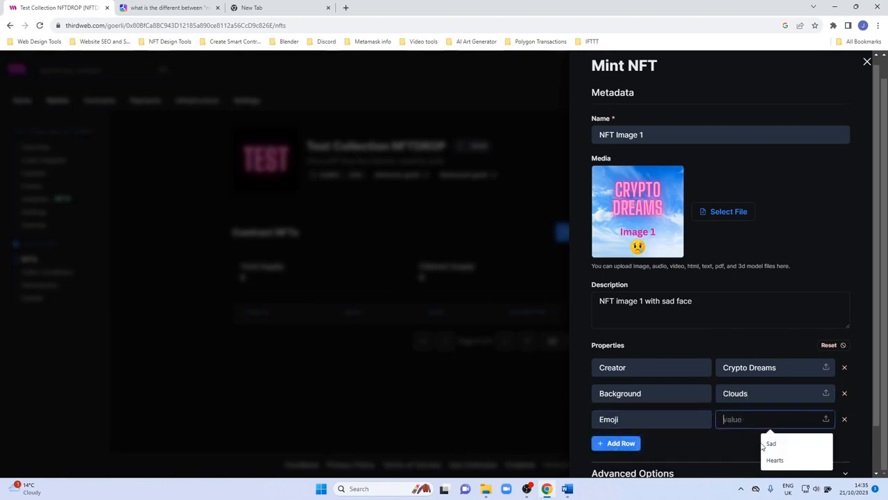
{"action": "left_click", "coordinate": [761, 444]}
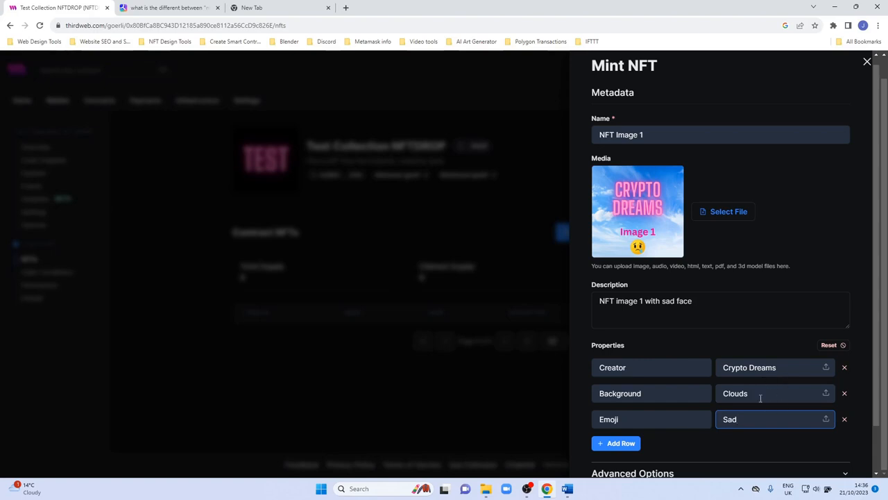
Expand the advanced options and review the background colour, external URL, image URL and animation URL fields.
{"action": "scroll", "coordinate": [661, 441], "scroll_direction": "down", "scroll_amount": 2}
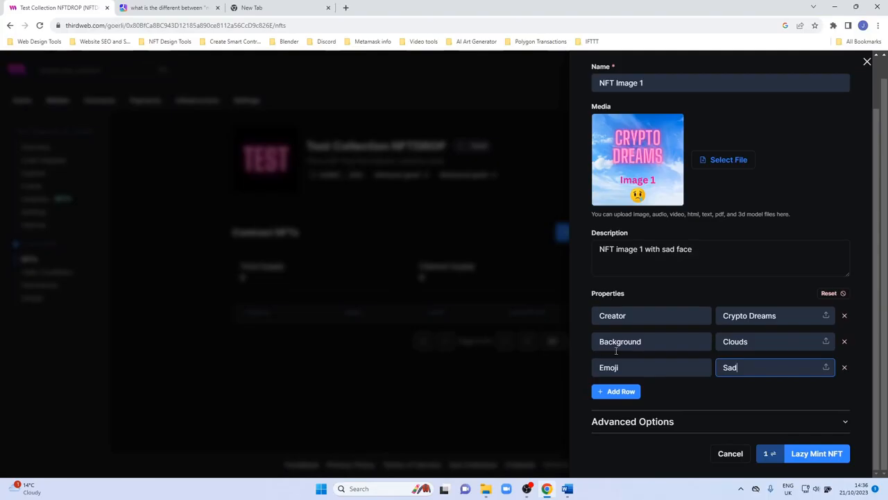
{"action": "left_click", "coordinate": [666, 424]}
{"action": "scroll", "coordinate": [668, 416], "scroll_direction": "down", "scroll_amount": 2}
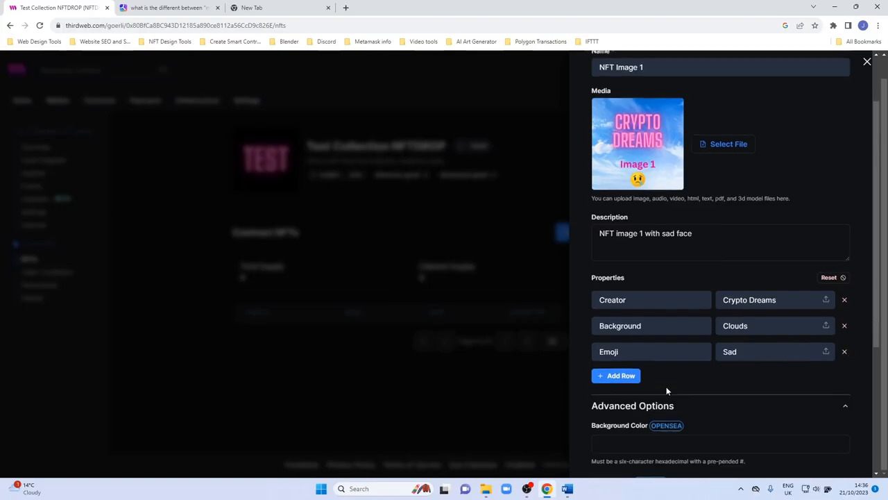
{"action": "scroll", "coordinate": [667, 388], "scroll_direction": "down", "scroll_amount": 2}
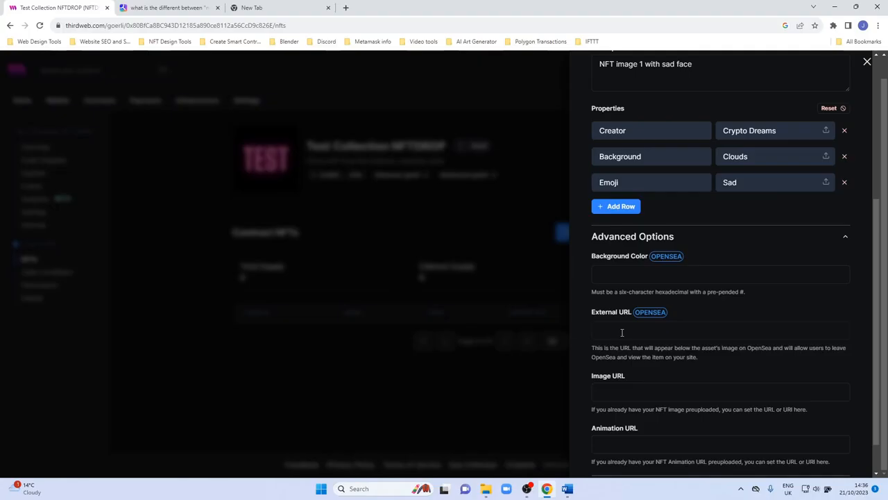
{"action": "scroll", "coordinate": [628, 344], "scroll_direction": "down", "scroll_amount": 1}
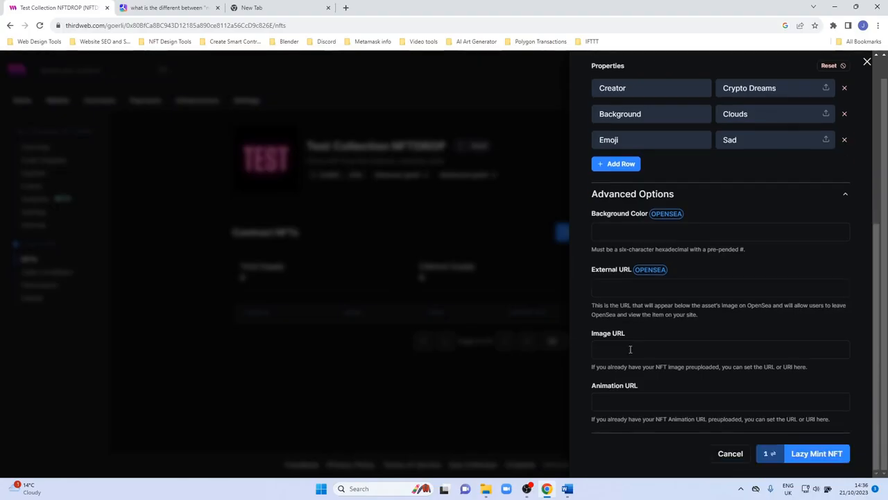
{"action": "scroll", "coordinate": [632, 350], "scroll_direction": "up", "scroll_amount": 2}
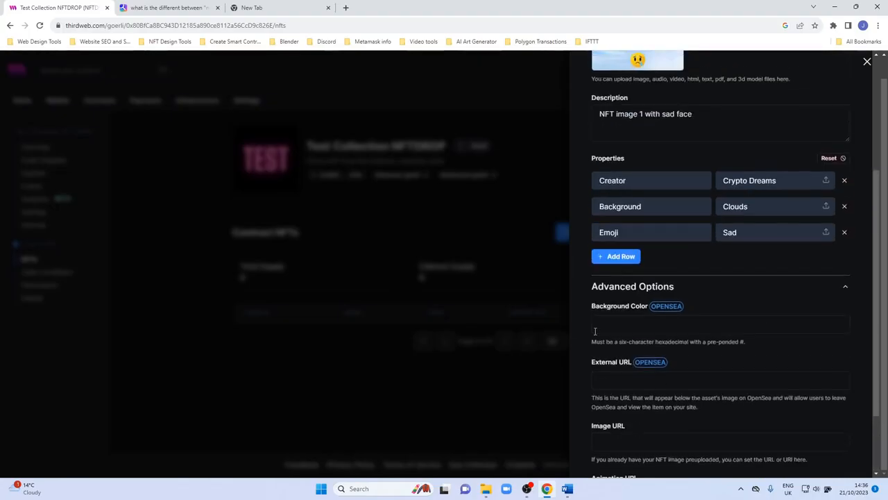
Lazy-mint the NFT and confirm the transaction in MetaMask.
{"action": "scroll", "coordinate": [627, 366], "scroll_direction": "down", "scroll_amount": 1}
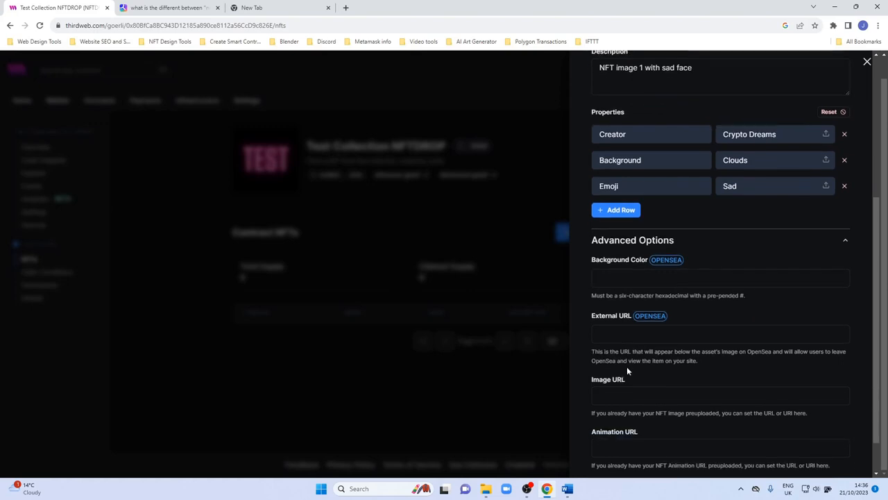
{"action": "left_click", "coordinate": [649, 337]}
{"action": "scroll", "coordinate": [649, 337], "scroll_direction": "up", "scroll_amount": 1}
{"action": "scroll", "coordinate": [649, 337], "scroll_direction": "down", "scroll_amount": 2}
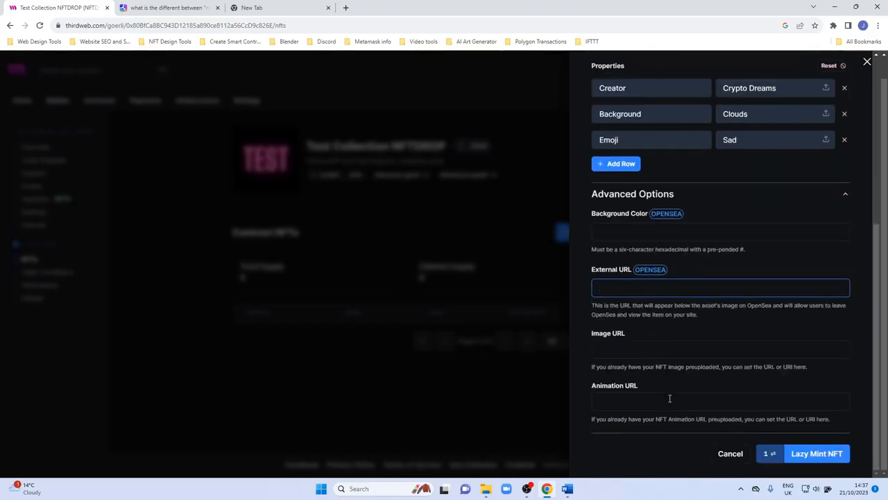
{"action": "left_click", "coordinate": [808, 455]}
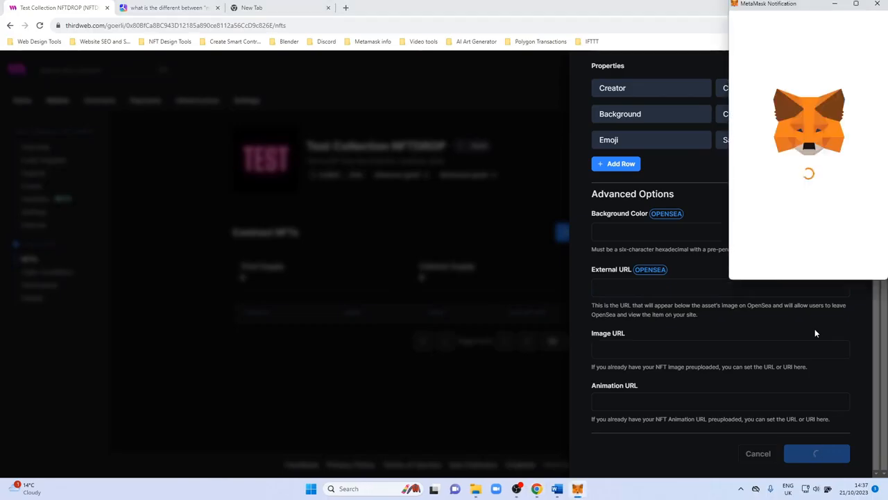
{"action": "left_click_drag", "start_coordinate": [883, 189], "coordinate": [882, 231]}
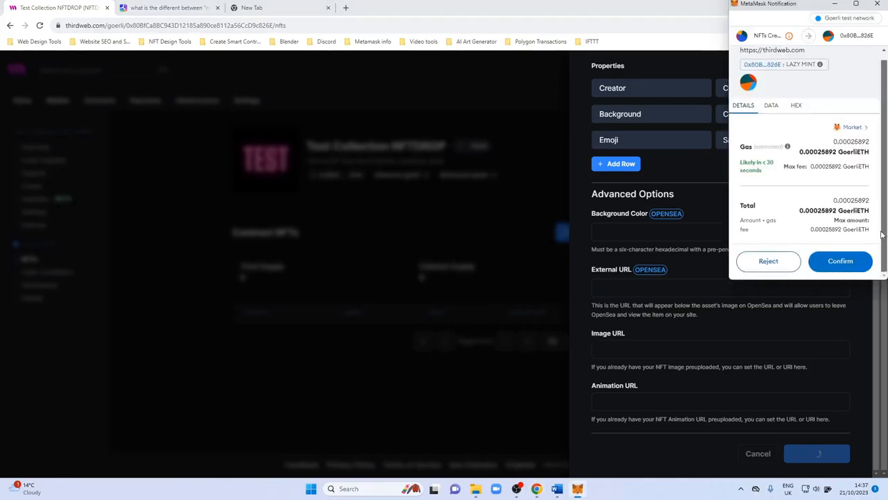
{"action": "left_click", "coordinate": [849, 261]}
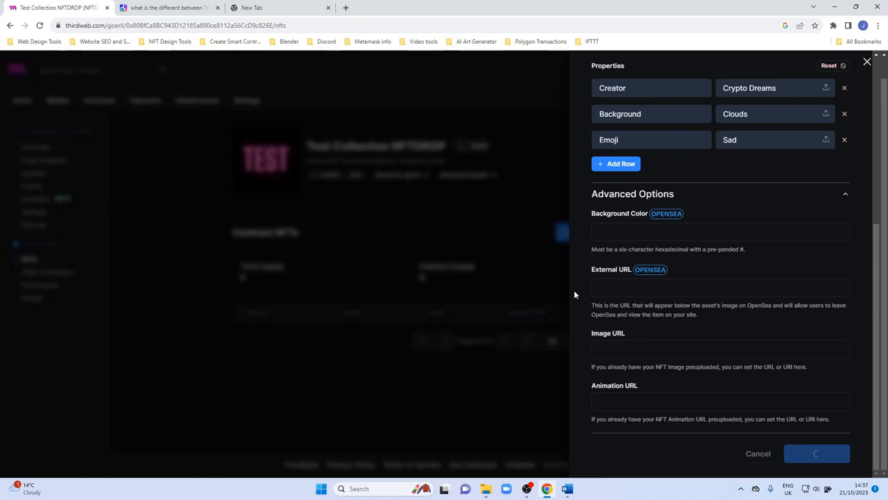
Open the MetaMask extension from a new tab to check the wallet's activity, then return to the thirdweb tab.
{"action": "left_click", "coordinate": [289, 8]}
{"action": "left_click", "coordinate": [833, 24]}
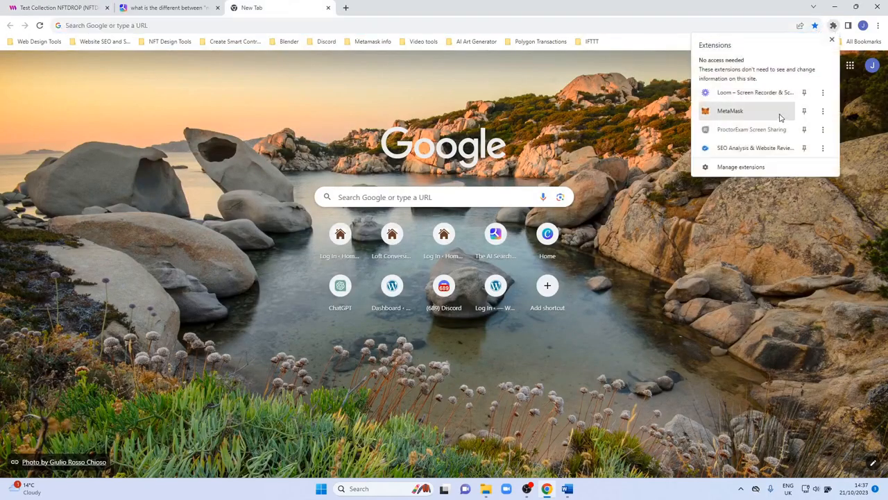
{"action": "left_click", "coordinate": [735, 113]}
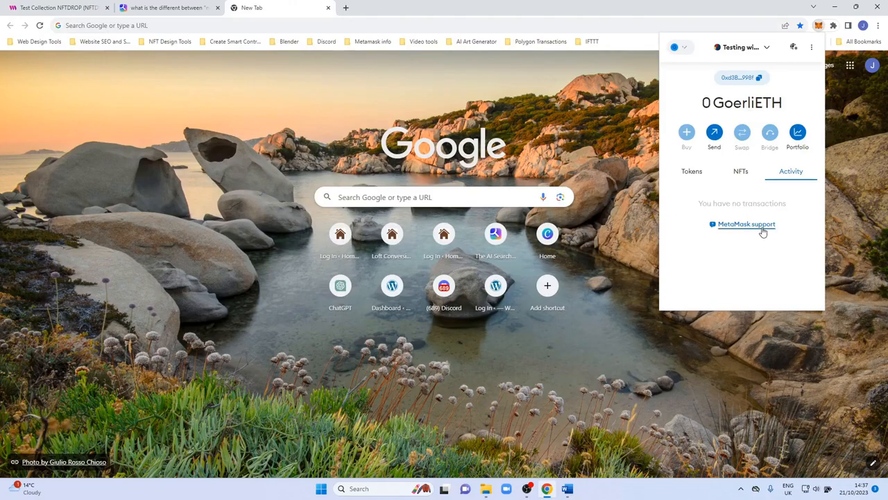
{"action": "left_click", "coordinate": [86, 7]}
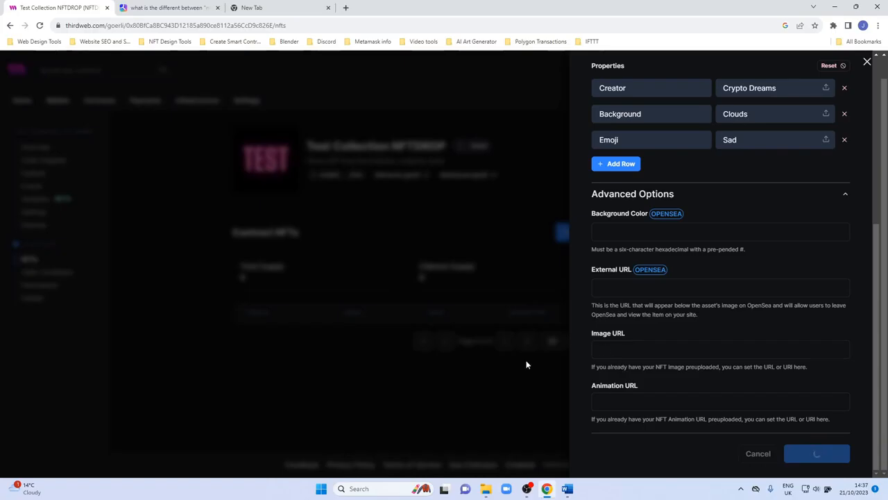
{"action": "left_click", "coordinate": [238, 12]}
{"action": "left_click", "coordinate": [833, 25]}
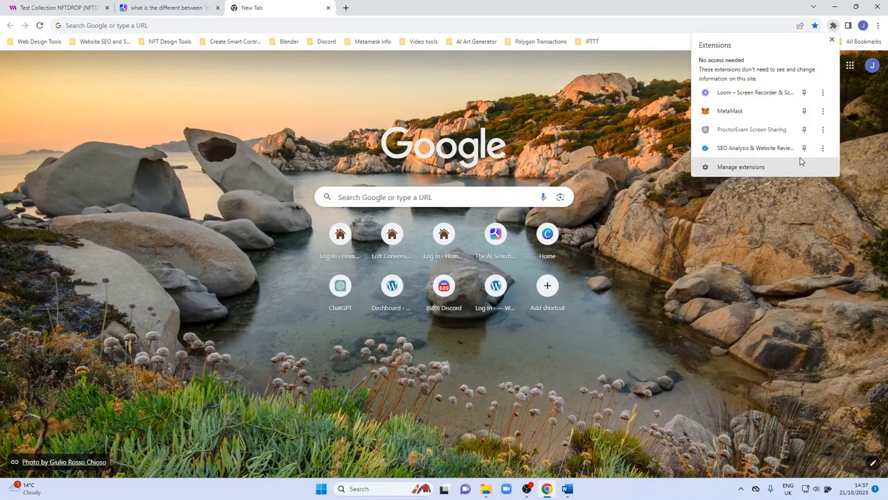
{"action": "left_click", "coordinate": [763, 112]}
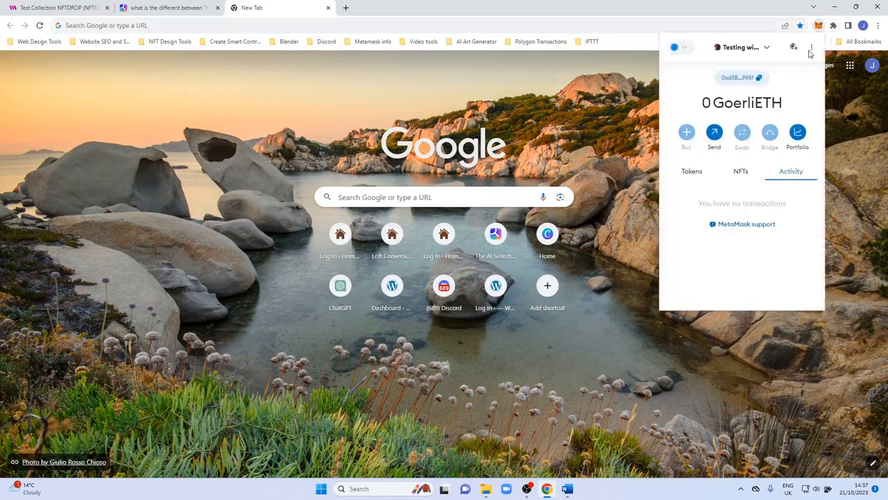
{"action": "left_click", "coordinate": [748, 174]}
{"action": "left_click", "coordinate": [781, 175]}
{"action": "left_click", "coordinate": [152, 9]}
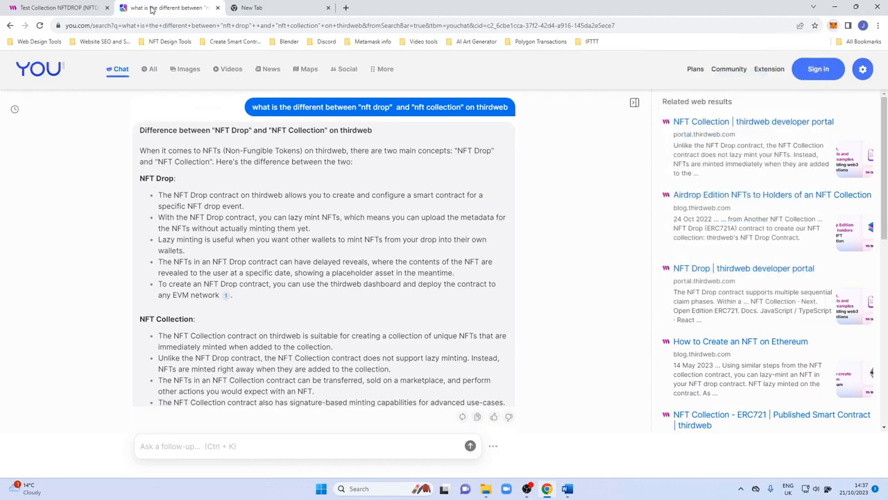
{"action": "left_click", "coordinate": [59, 8]}
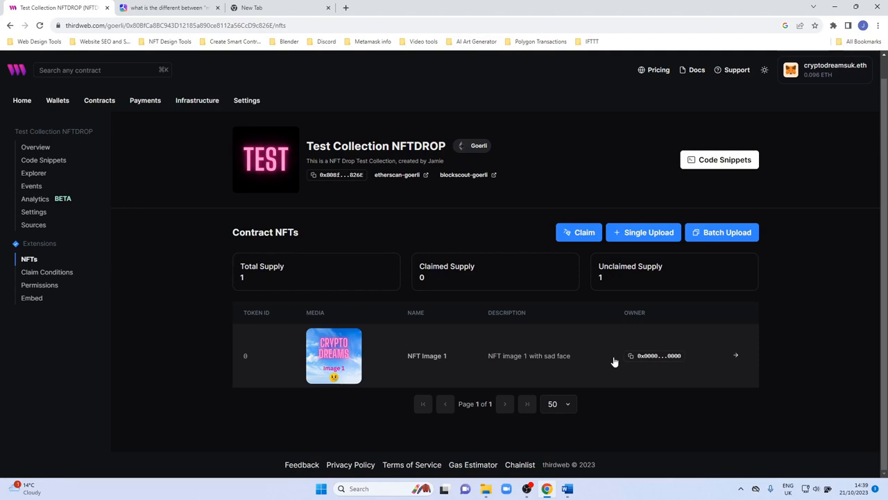
Try to claim one NFT to the connected wallet address, then dismiss the error and close the claim panel.
{"action": "left_click", "coordinate": [580, 234]}
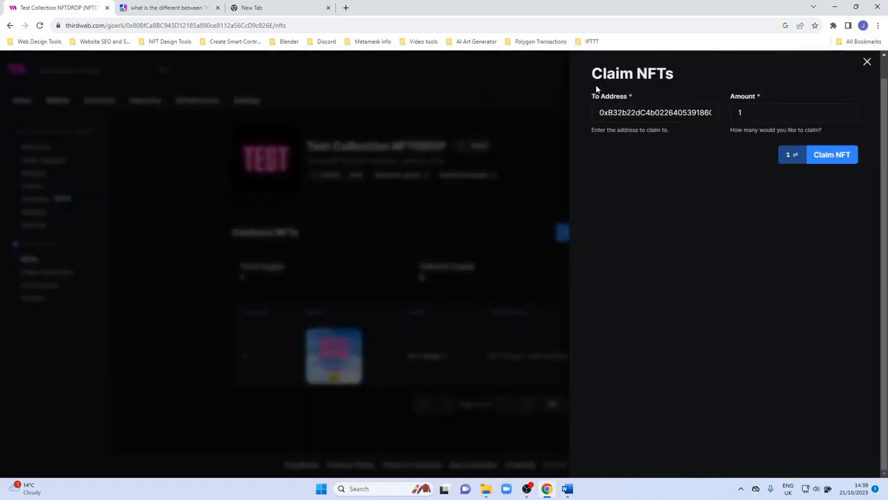
{"action": "left_click", "coordinate": [818, 159]}
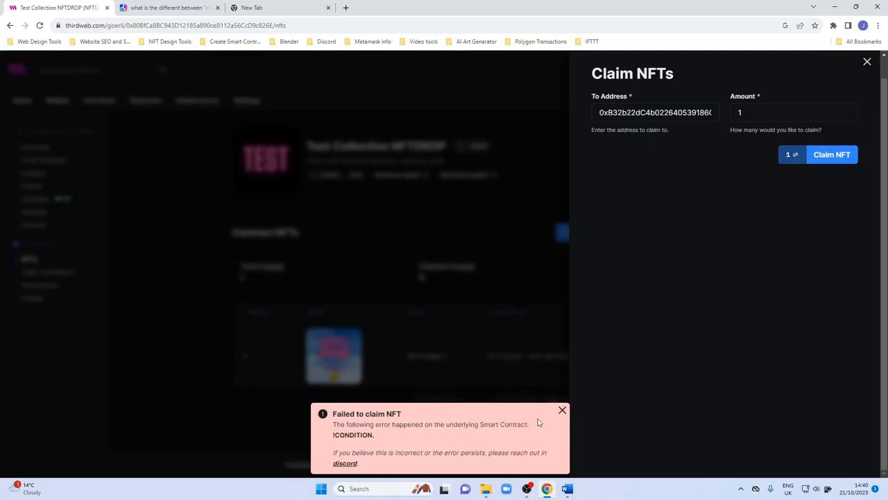
{"action": "left_click", "coordinate": [562, 410]}
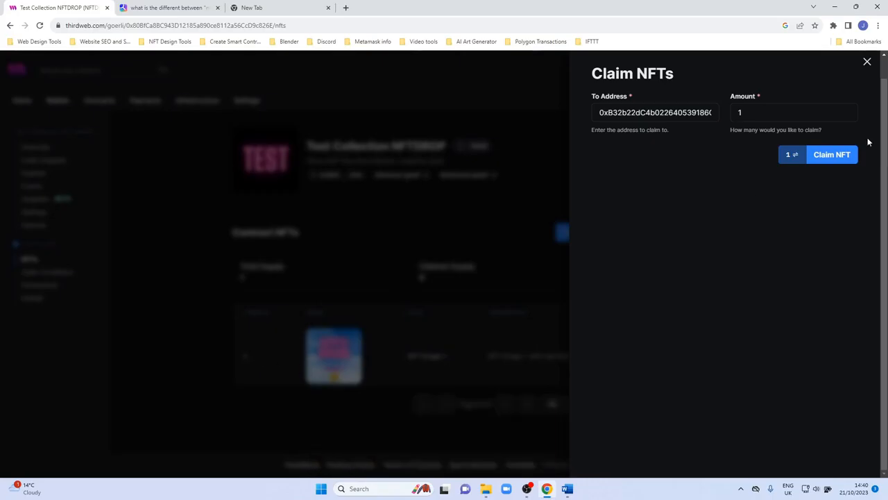
{"action": "left_click", "coordinate": [867, 62]}
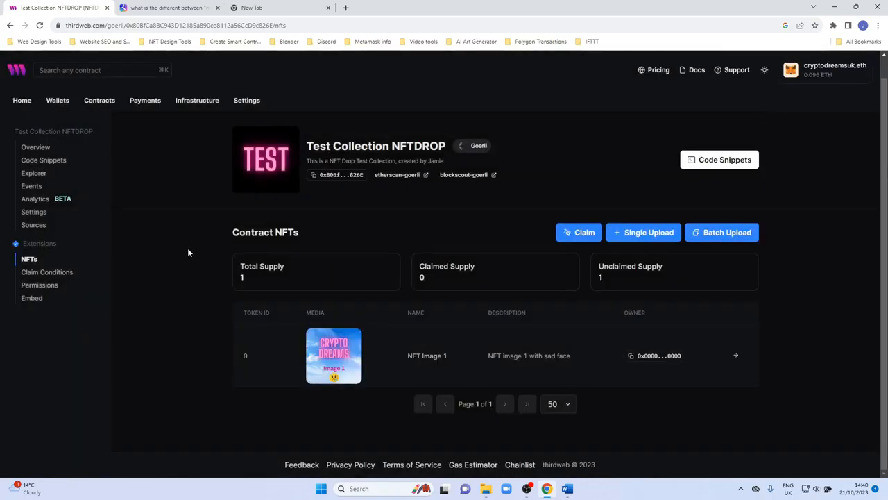
Add a Public claim phase on the contract's Claim Conditions page.
{"action": "left_click", "coordinate": [38, 275]}
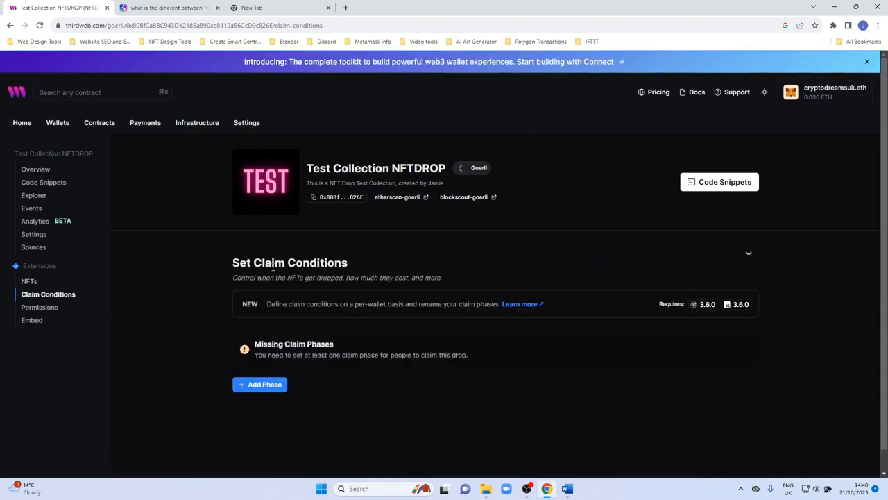
{"action": "scroll", "coordinate": [230, 330], "scroll_direction": "down", "scroll_amount": 1}
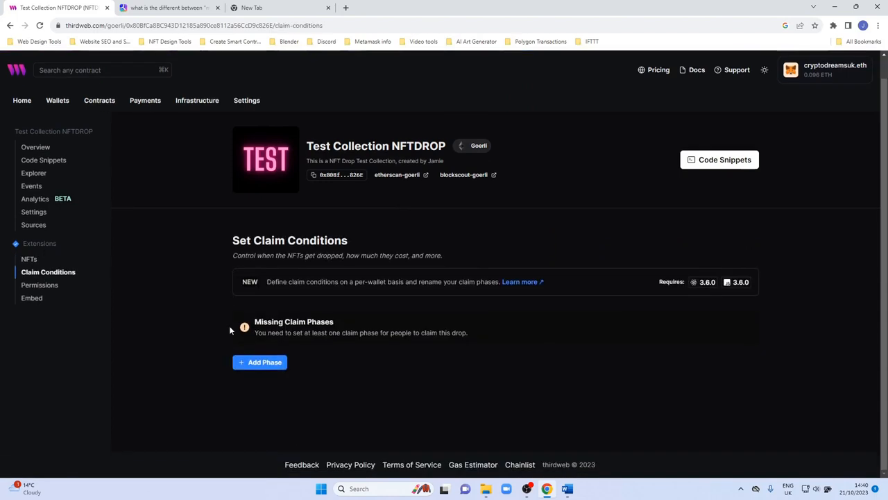
{"action": "left_click", "coordinate": [241, 363]}
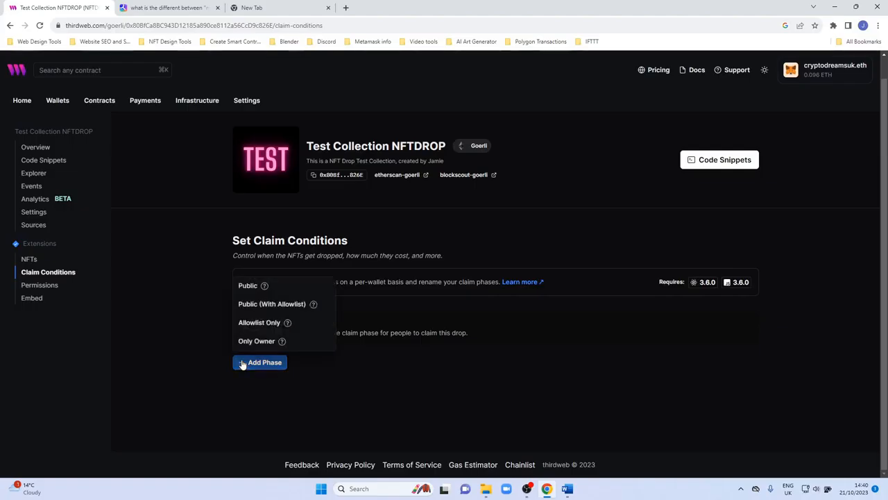
{"action": "left_click", "coordinate": [249, 286]}
{"action": "scroll", "coordinate": [239, 310], "scroll_direction": "down", "scroll_amount": 2}
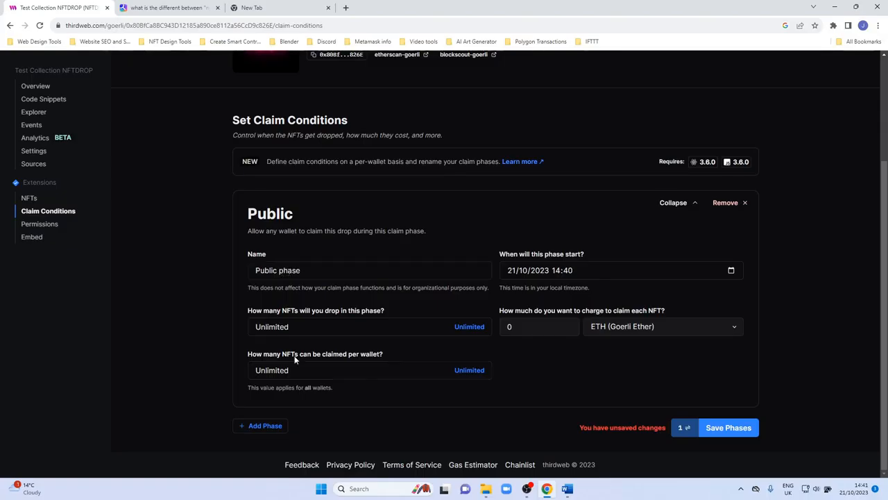
Set the phase's claim price to 0.00001 ETH, save the phases and confirm the transaction in MetaMask.
{"action": "double_click", "coordinate": [509, 326]}
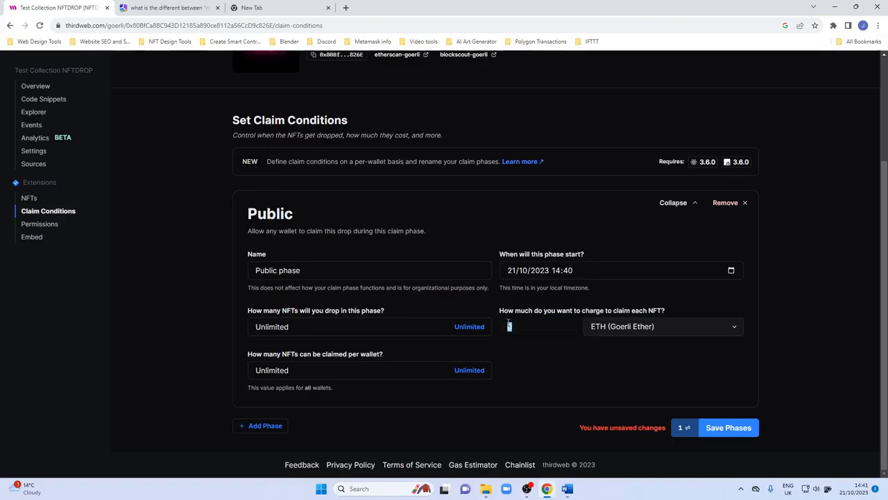
{"action": "type", "text": "0.00001"}
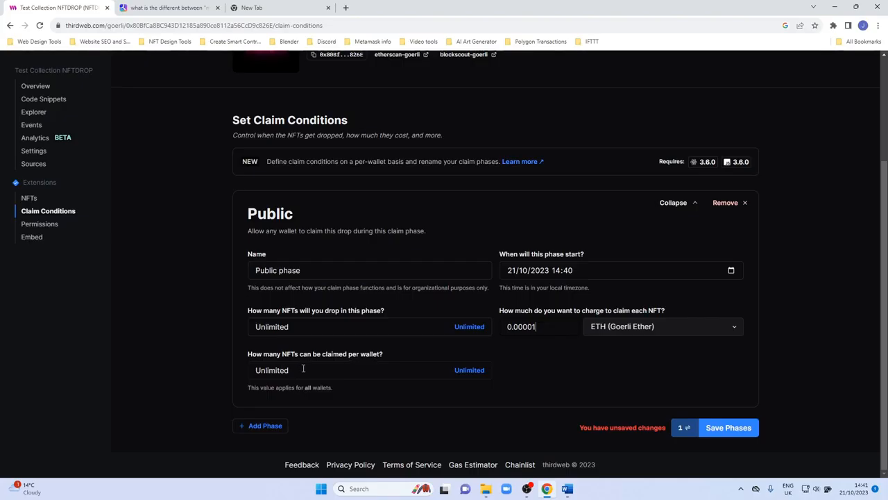
{"action": "left_click", "coordinate": [709, 427]}
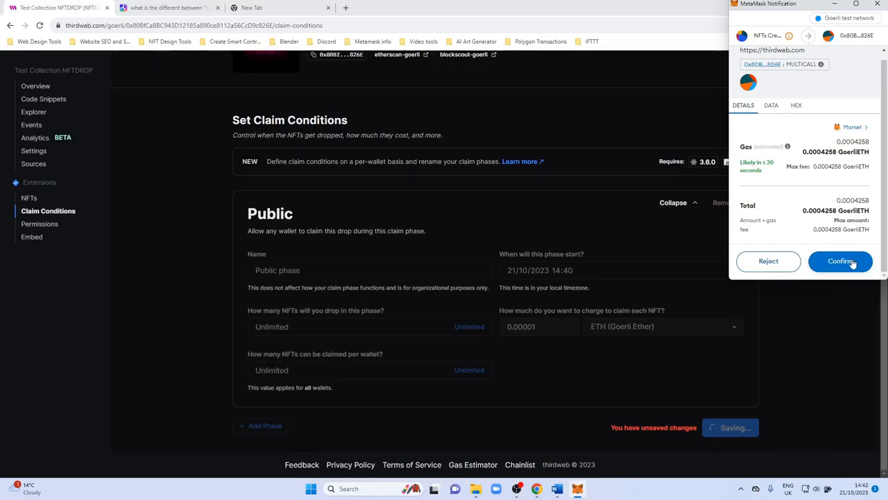
{"action": "left_click", "coordinate": [851, 262]}
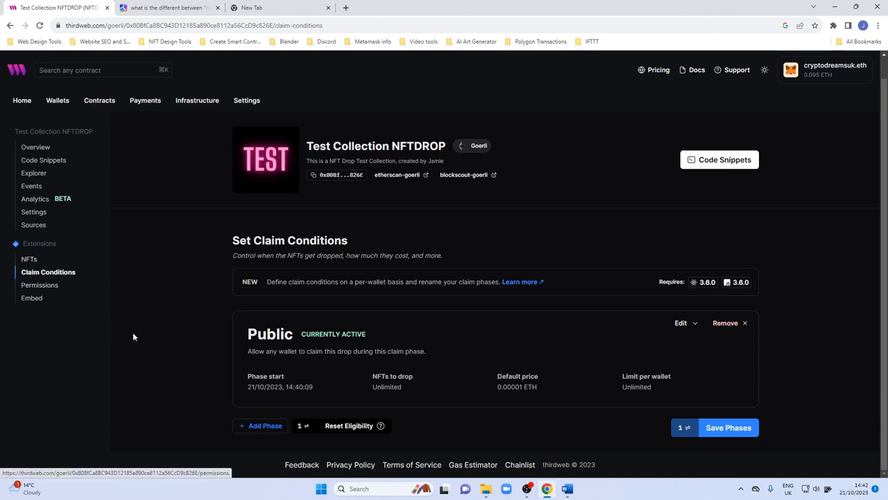
Claim one NFT to the connected wallet address and confirm the transaction in MetaMask.
{"action": "left_click", "coordinate": [26, 260]}
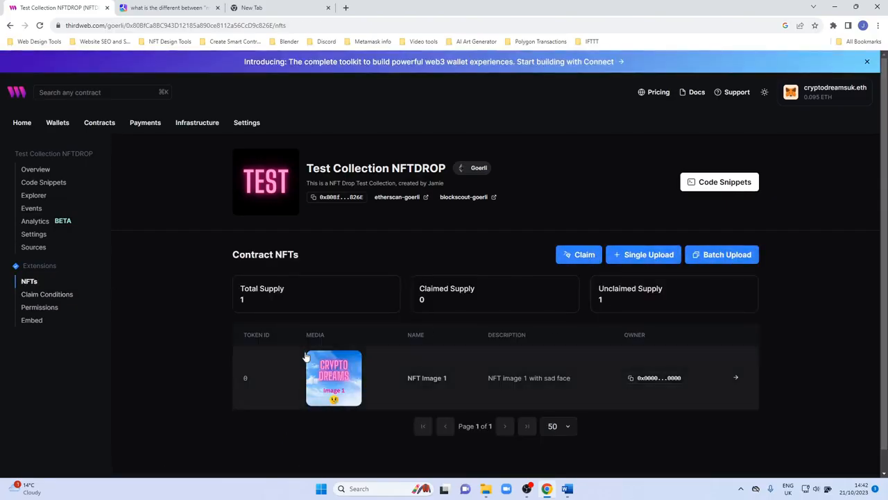
{"action": "left_click", "coordinate": [573, 255]}
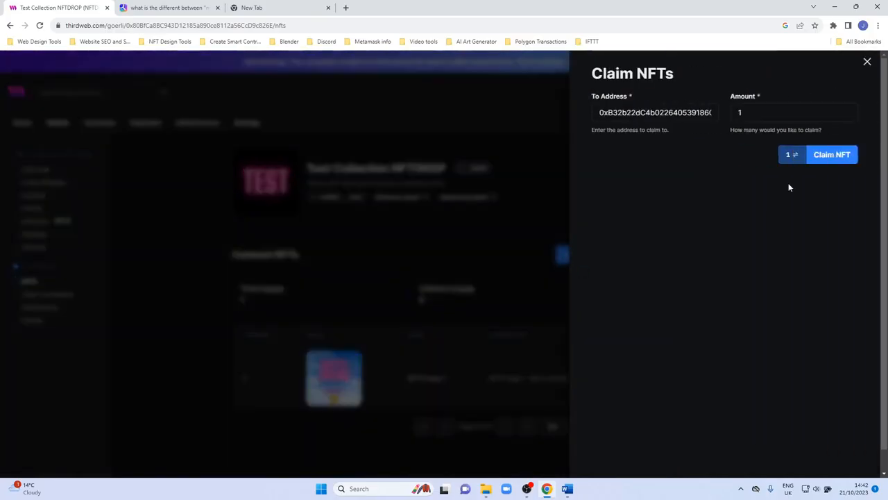
{"action": "left_click", "coordinate": [819, 159]}
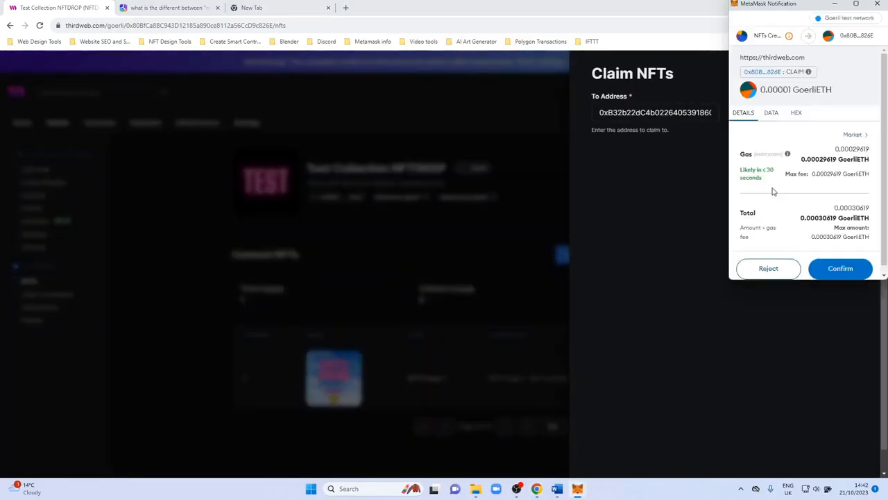
{"action": "left_click_drag", "start_coordinate": [883, 259], "coordinate": [884, 271]}
{"action": "left_click", "coordinate": [856, 263]}
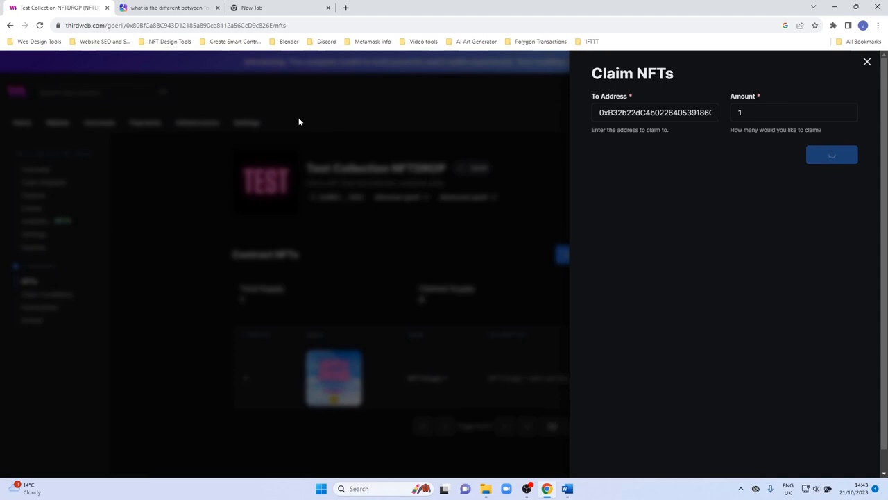
Close the search tab, reload the NFT list and inspect NFT Image 1's details and properties.
{"action": "left_click", "coordinate": [217, 8]}
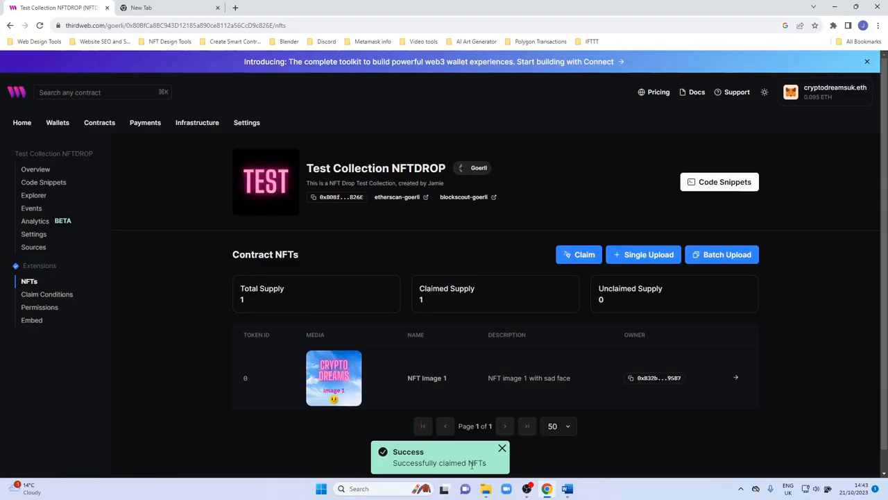
{"action": "left_click", "coordinate": [40, 26]}
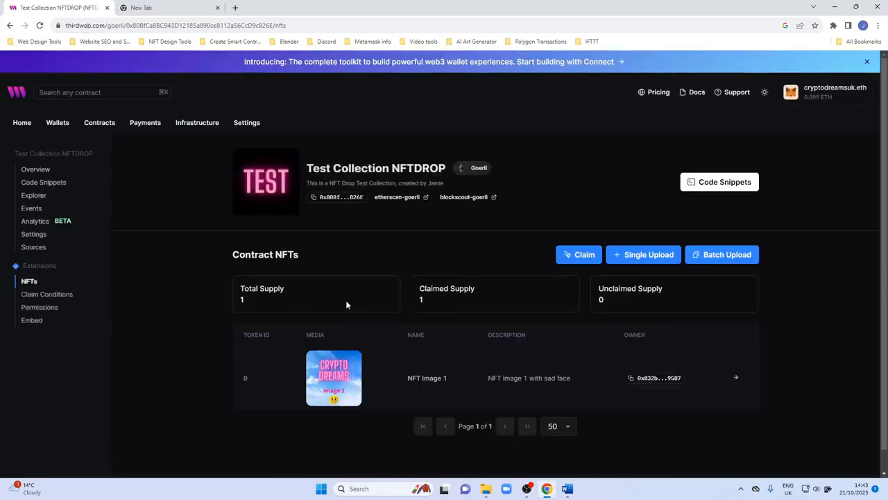
{"action": "scroll", "coordinate": [432, 316], "scroll_direction": "down", "scroll_amount": 1}
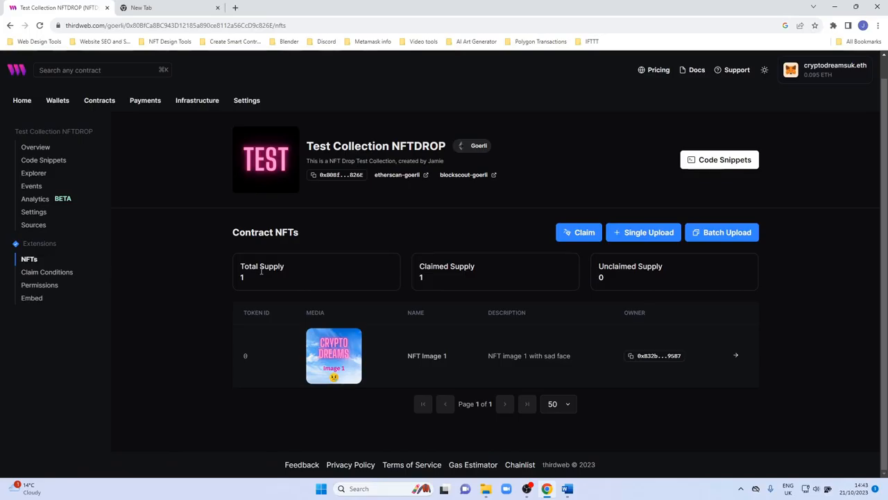
{"action": "left_click", "coordinate": [387, 364]}
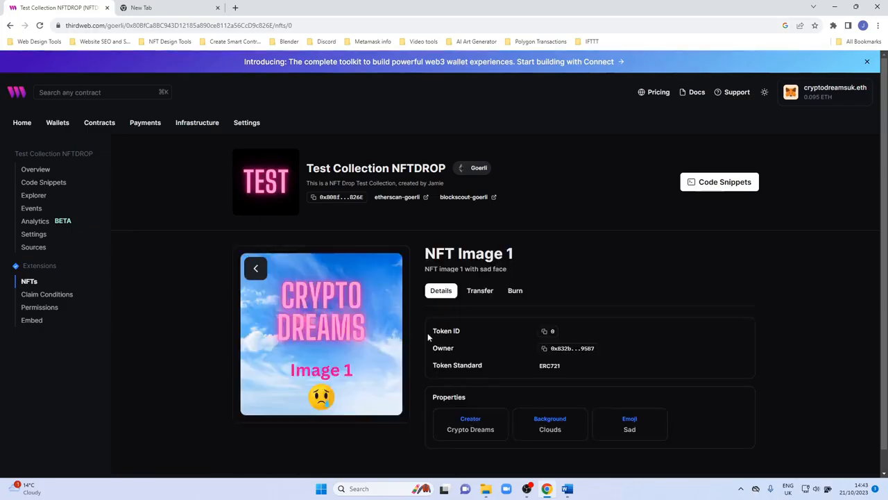
{"action": "scroll", "coordinate": [427, 332], "scroll_direction": "down", "scroll_amount": 1}
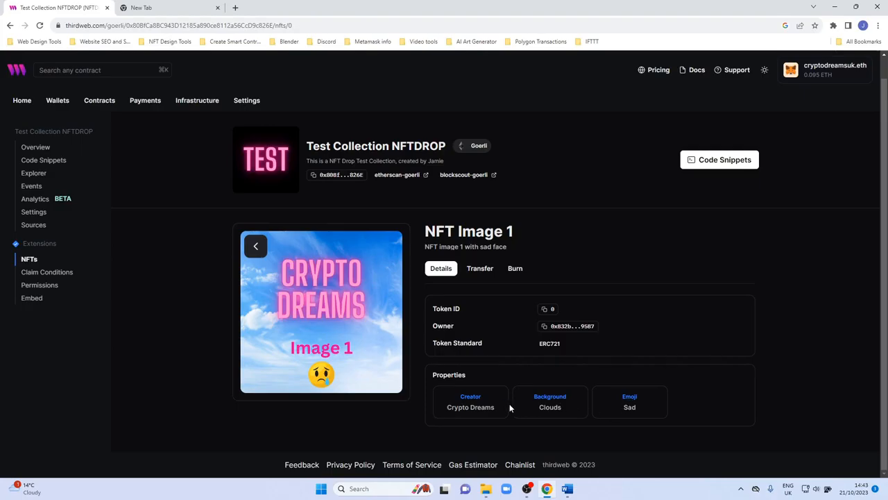
{"action": "left_click", "coordinate": [10, 27]}
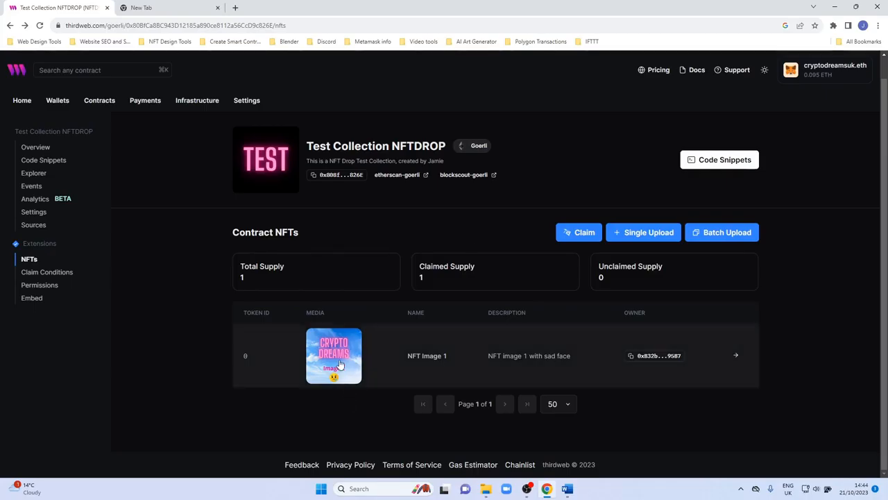
{"action": "left_click", "coordinate": [144, 8]}
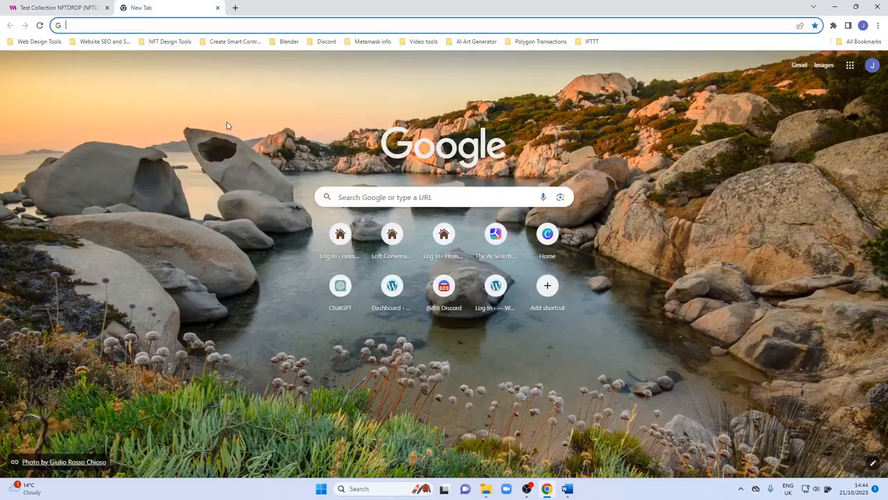
Search Google for opensea testnet and open the Testnet OpenSea site.
{"action": "left_click", "coordinate": [354, 195]}
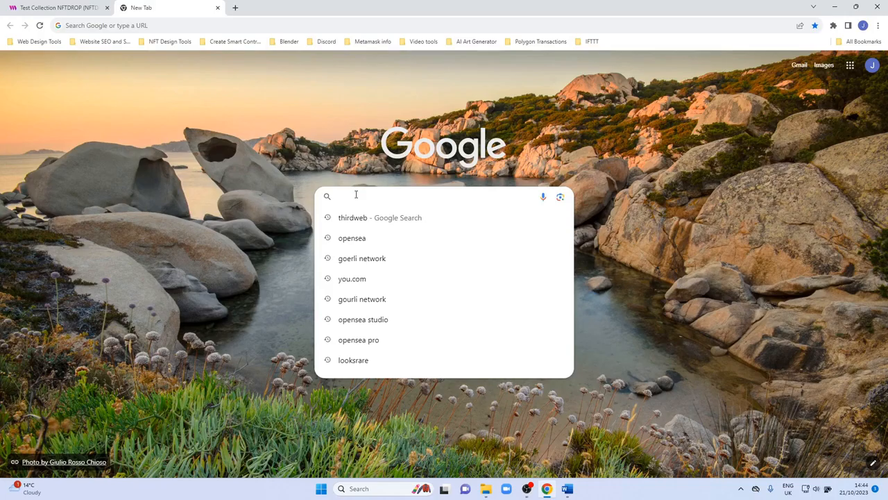
{"action": "type", "text": "op"}
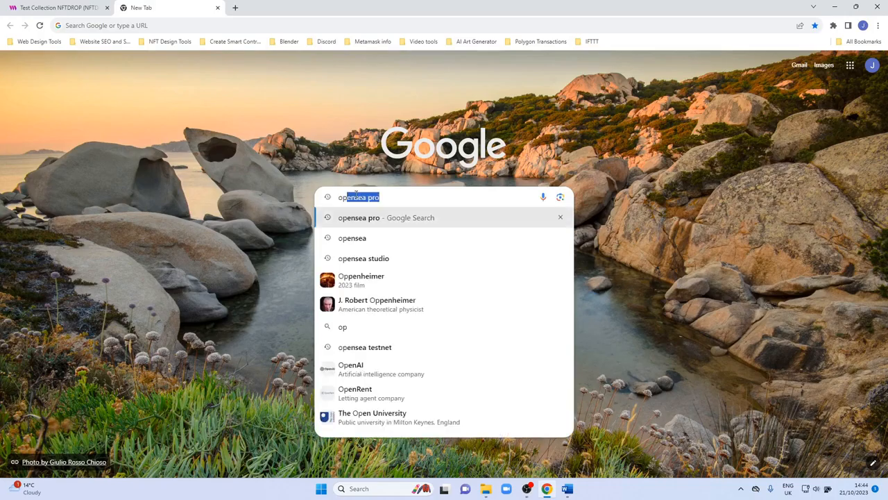
{"action": "type", "text": "ensea "}
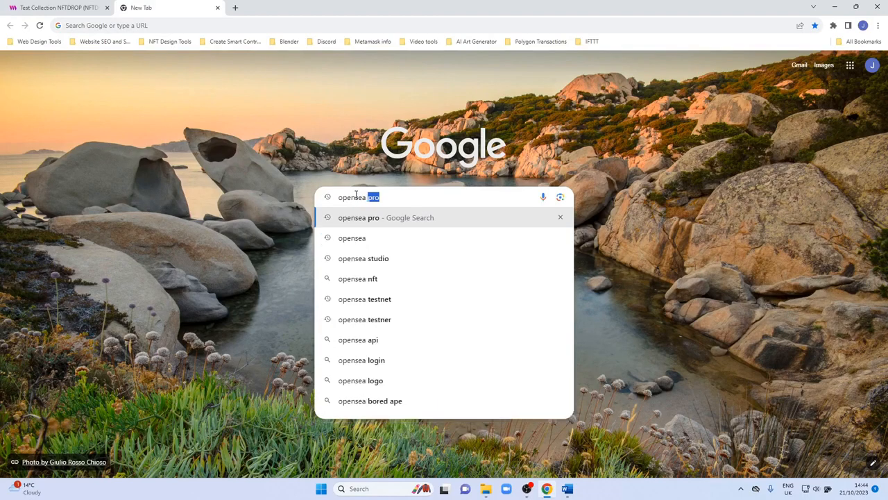
{"action": "type", "text": "testnet"}
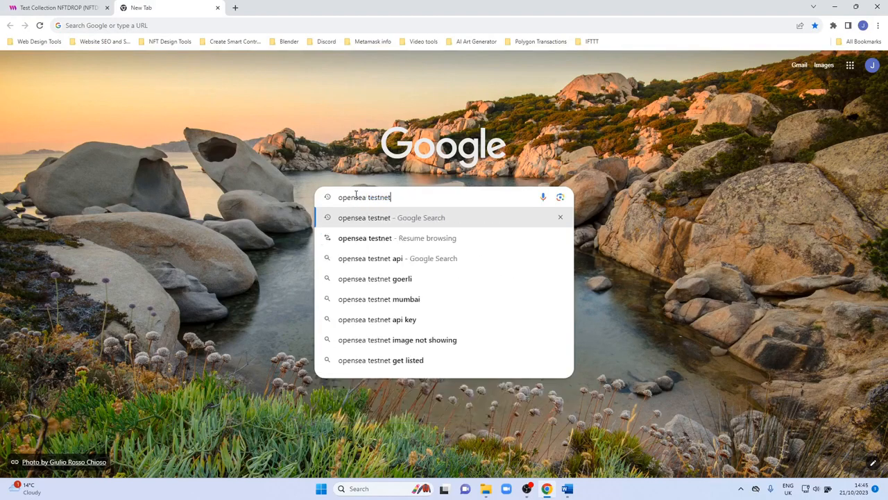
{"action": "key", "text": "Return"}
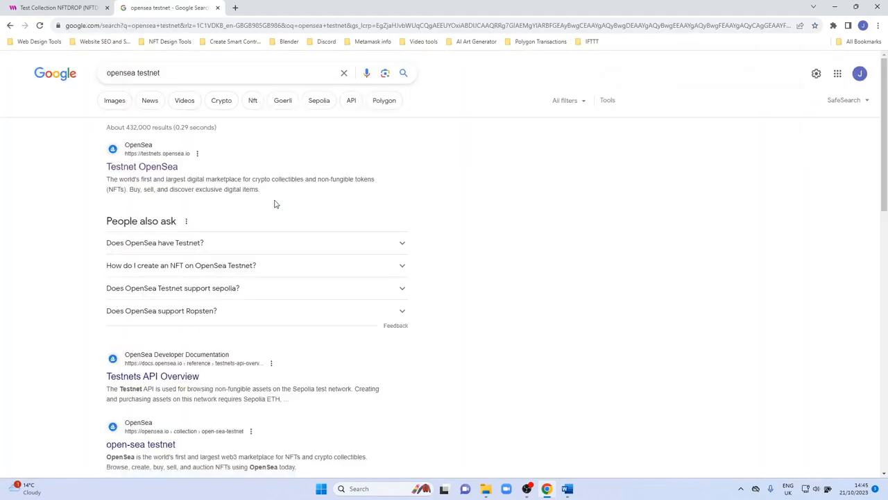
{"action": "left_click", "coordinate": [160, 168]}
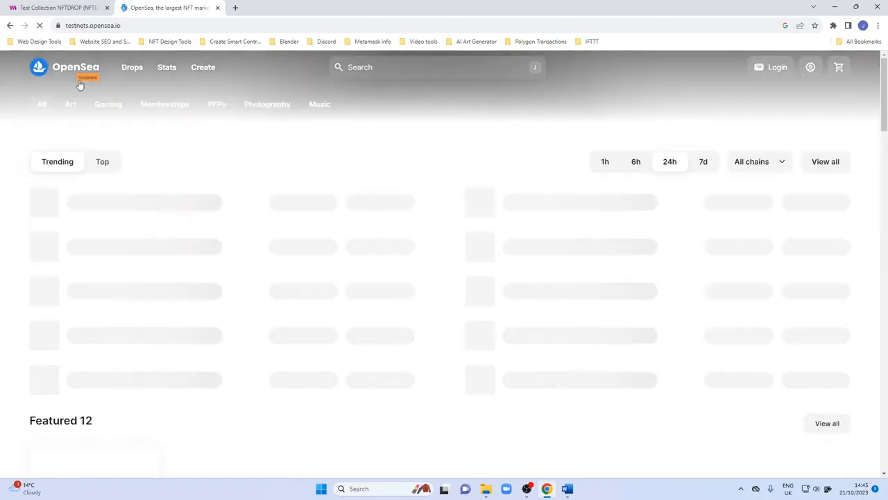
Copy the NFT Drop contract address from thirdweb and search it on OpenSea to open the Test Collection NFTDROP collection.
{"action": "mouse_move", "coordinate": [82, 84]}
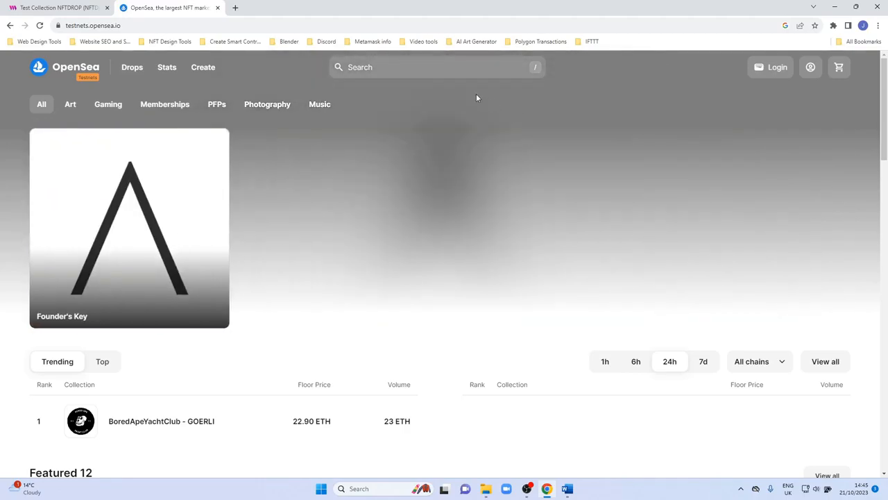
{"action": "left_click", "coordinate": [433, 67]}
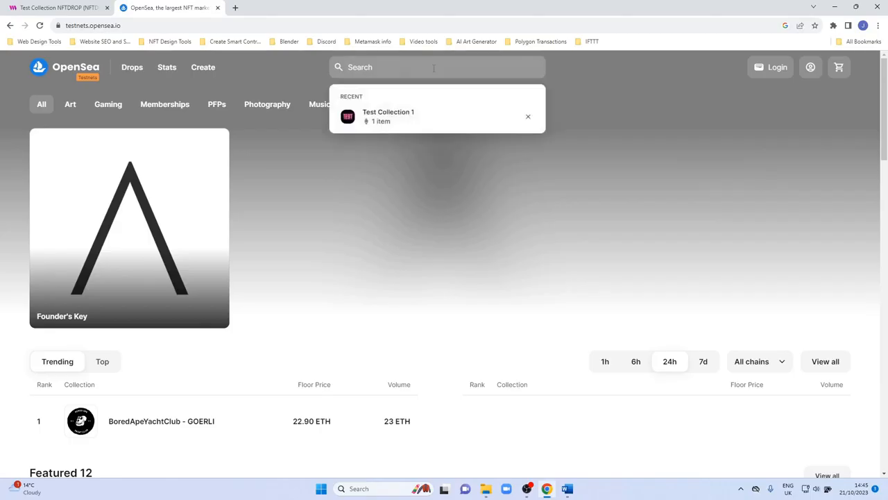
{"action": "scroll", "coordinate": [434, 67], "scroll_direction": "down", "scroll_amount": 3}
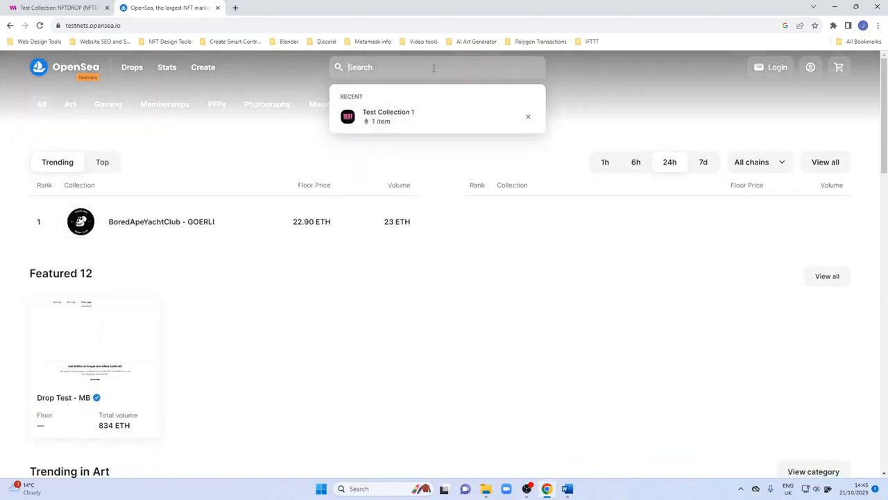
{"action": "left_click", "coordinate": [69, 8]}
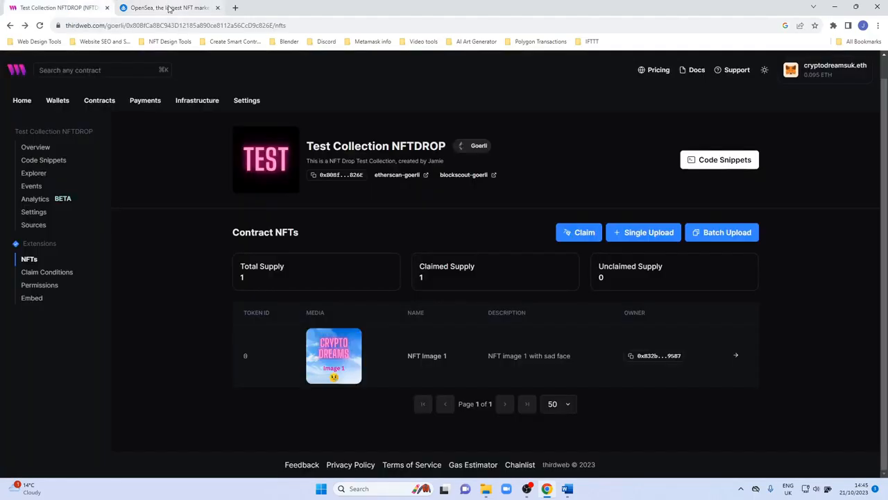
{"action": "left_click", "coordinate": [337, 178]}
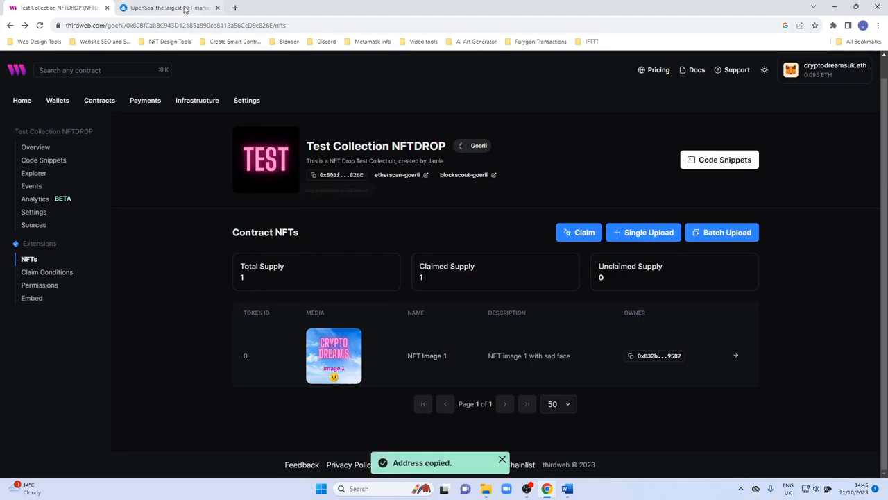
{"action": "left_click", "coordinate": [188, 9]}
{"action": "key", "text": "ctrl+v"}
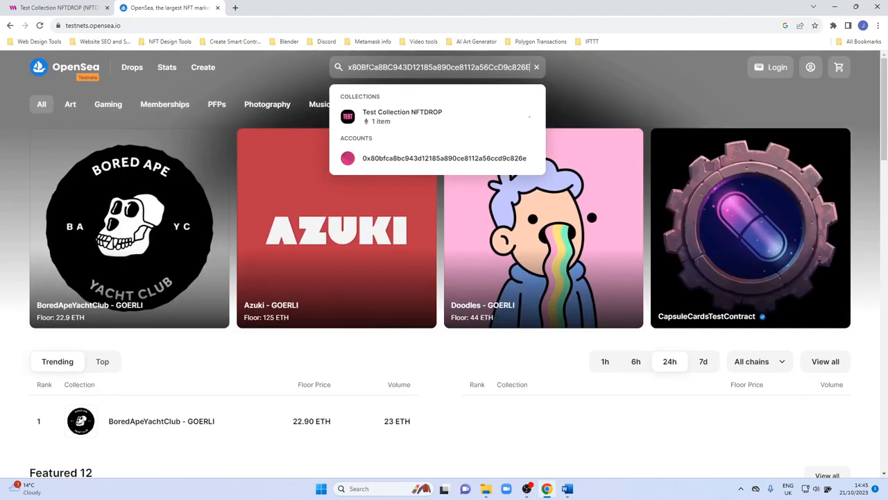
{"action": "left_click", "coordinate": [395, 120]}
Examine the Test Collection NFTDROP collection page on OpenSea, including its description and items.
{"action": "key", "text": "ctrl+shift+Tab"}
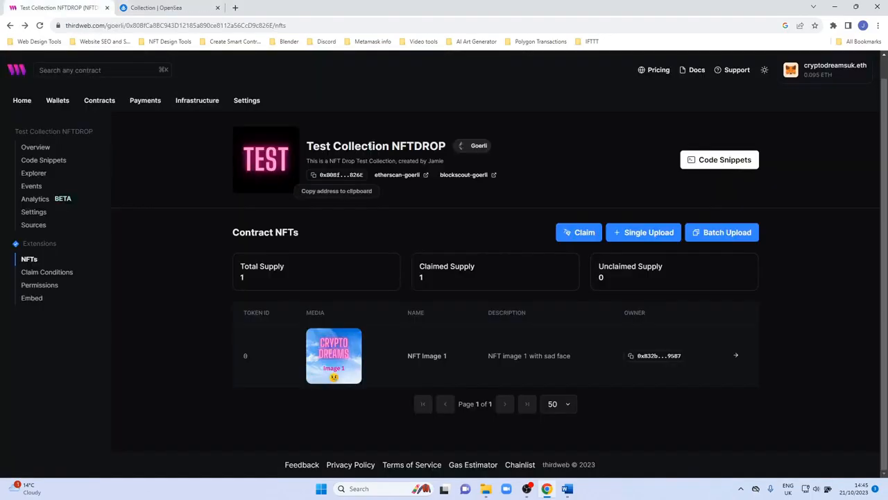
{"action": "left_click", "coordinate": [183, 8]}
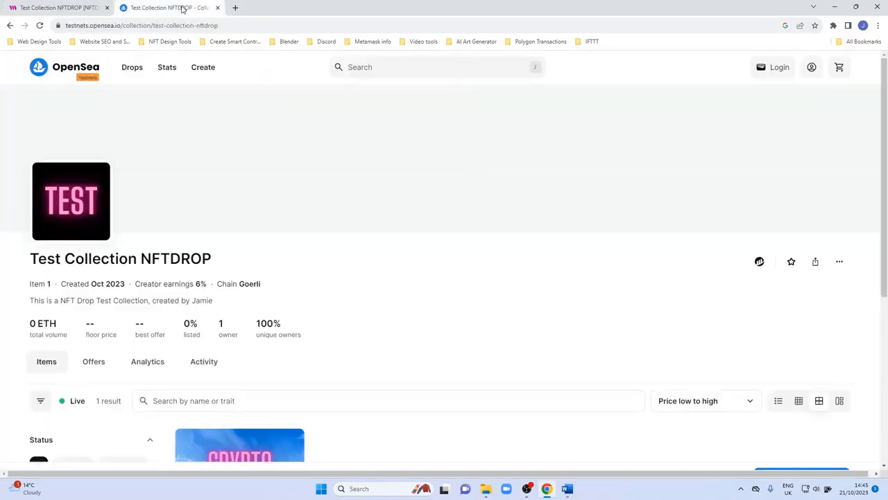
{"action": "scroll", "coordinate": [230, 267], "scroll_direction": "down", "scroll_amount": 1}
{"action": "scroll", "coordinate": [232, 269], "scroll_direction": "down", "scroll_amount": 1}
{"action": "scroll", "coordinate": [280, 280], "scroll_direction": "down", "scroll_amount": 1}
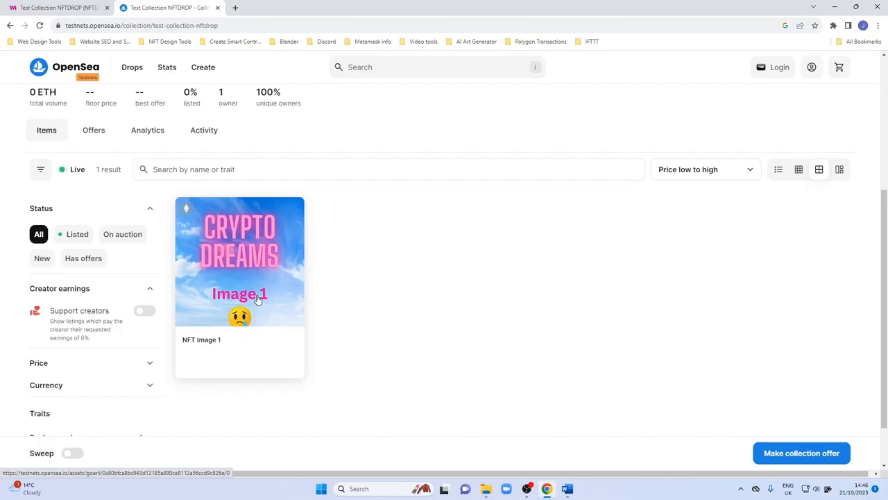
{"action": "scroll", "coordinate": [257, 298], "scroll_direction": "up", "scroll_amount": 3}
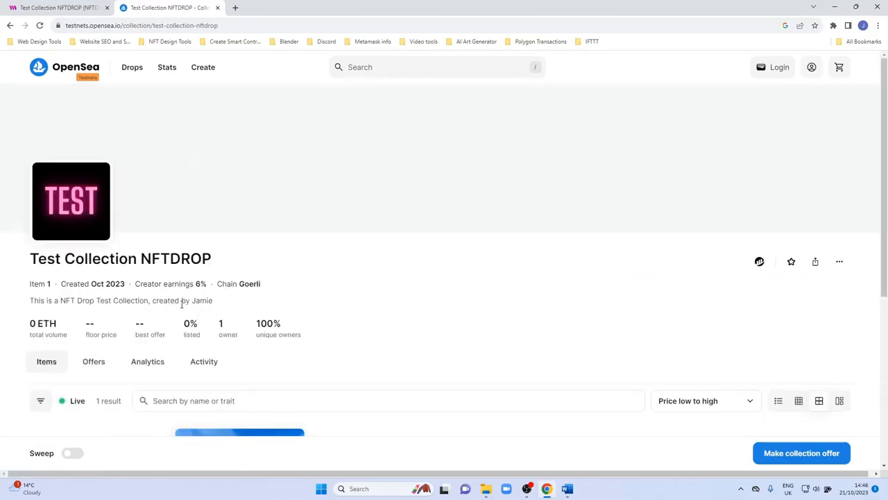
{"action": "left_click_drag", "start_coordinate": [31, 300], "coordinate": [215, 302]}
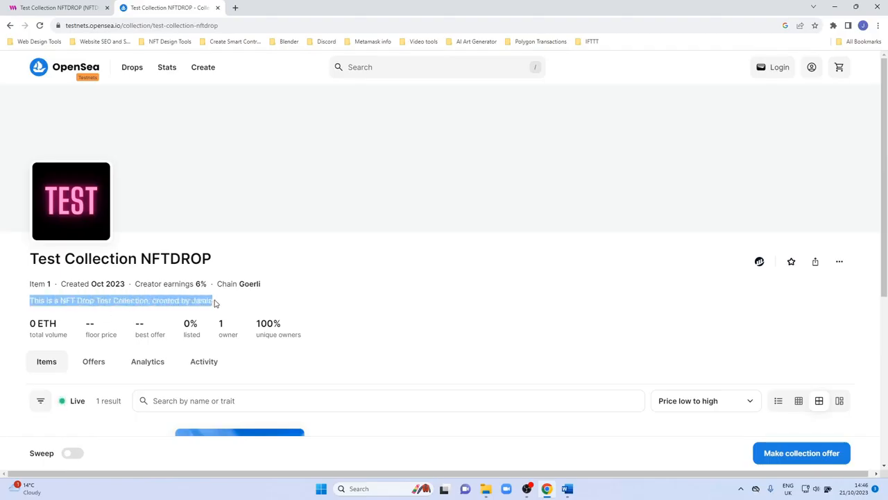
{"action": "left_click", "coordinate": [50, 302]}
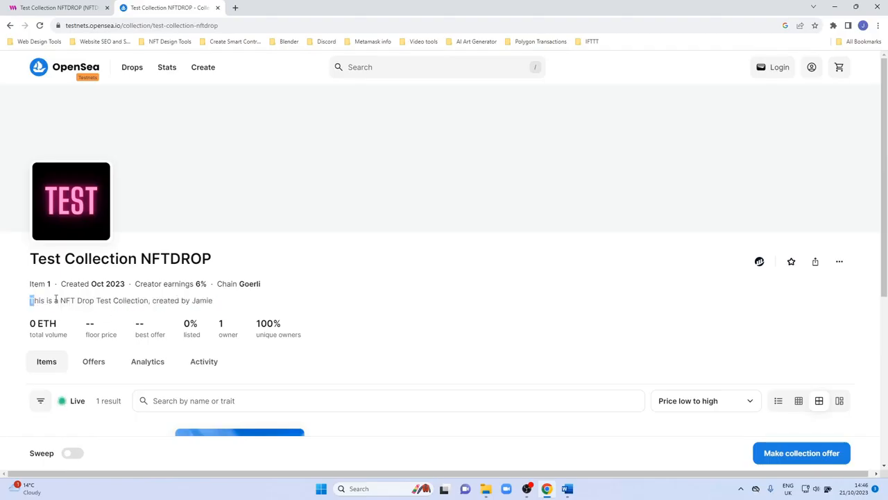
{"action": "left_click_drag", "start_coordinate": [56, 300], "coordinate": [218, 301]}
{"action": "left_click", "coordinate": [201, 300]}
{"action": "scroll", "coordinate": [199, 306], "scroll_direction": "down", "scroll_amount": 1}
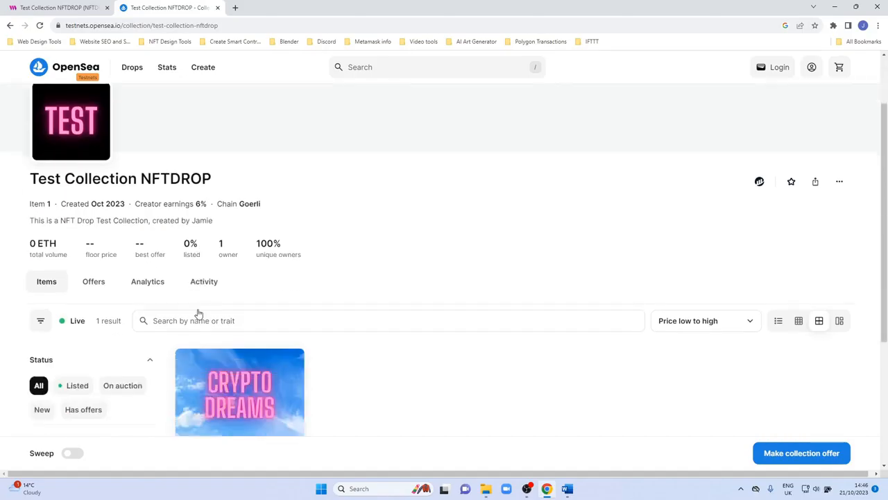
{"action": "scroll", "coordinate": [199, 314], "scroll_direction": "down", "scroll_amount": 2}
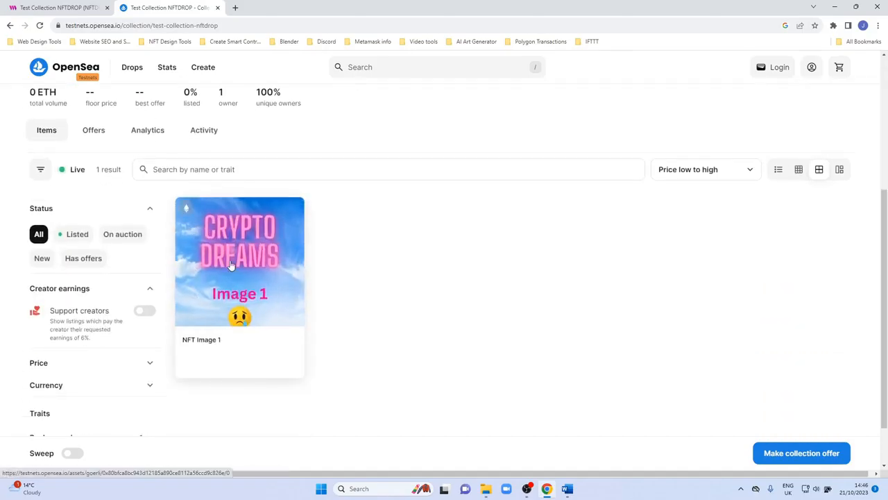
Open NFT Image 1 on OpenSea and inspect its description, traits and details.
{"action": "left_click", "coordinate": [230, 259]}
{"action": "scroll", "coordinate": [272, 288], "scroll_direction": "down", "scroll_amount": 1}
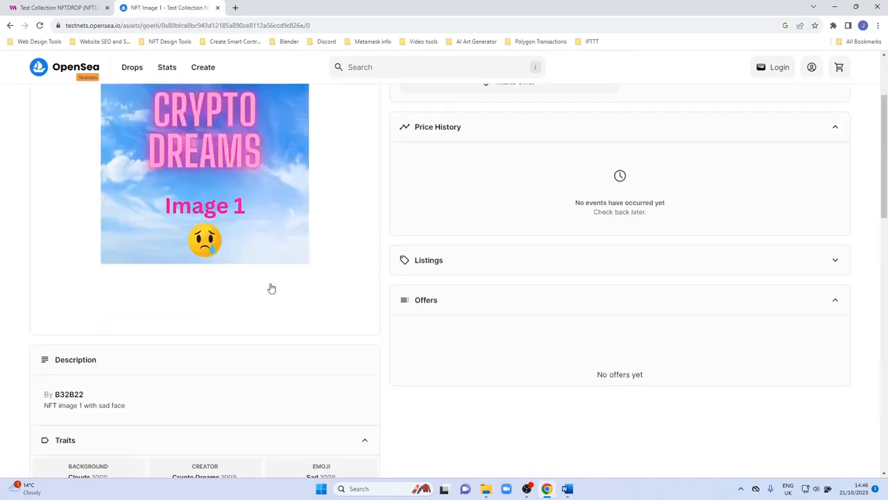
{"action": "scroll", "coordinate": [244, 285], "scroll_direction": "down", "scroll_amount": 3}
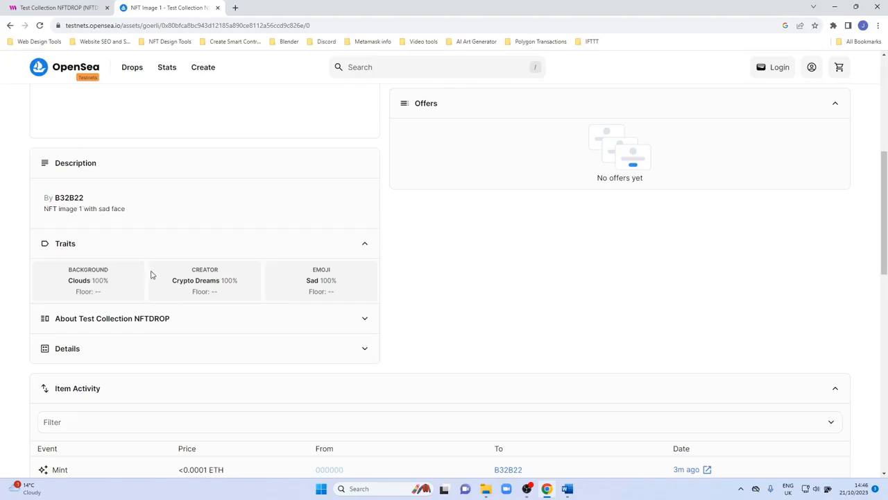
{"action": "scroll", "coordinate": [90, 298], "scroll_direction": "down", "scroll_amount": 1}
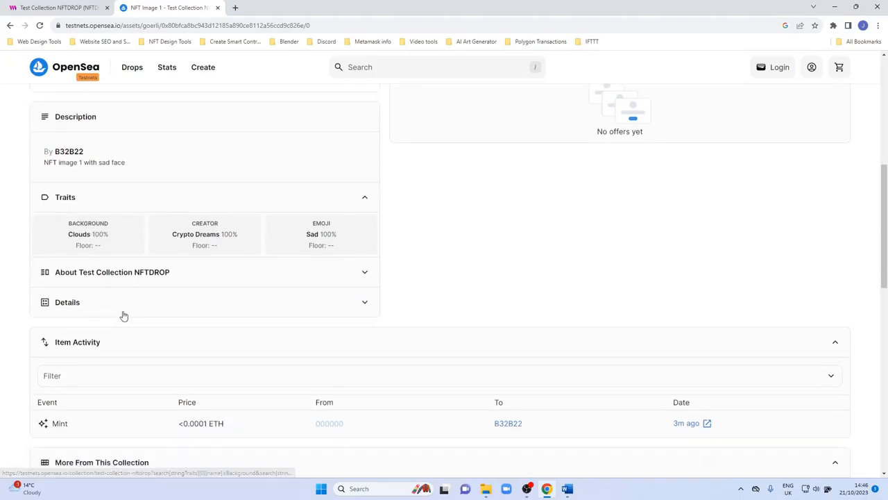
{"action": "left_click", "coordinate": [283, 306]}
{"action": "scroll", "coordinate": [264, 325], "scroll_direction": "down", "scroll_amount": 2}
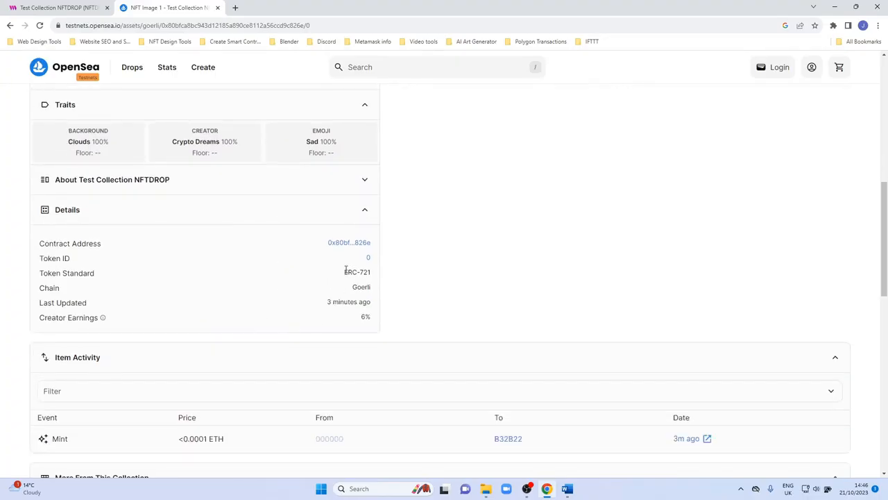
{"action": "left_click_drag", "start_coordinate": [345, 271], "coordinate": [369, 285]}
{"action": "left_click", "coordinate": [351, 289]}
{"action": "left_click", "coordinate": [354, 289]}
{"action": "scroll", "coordinate": [300, 295], "scroll_direction": "down", "scroll_amount": 2}
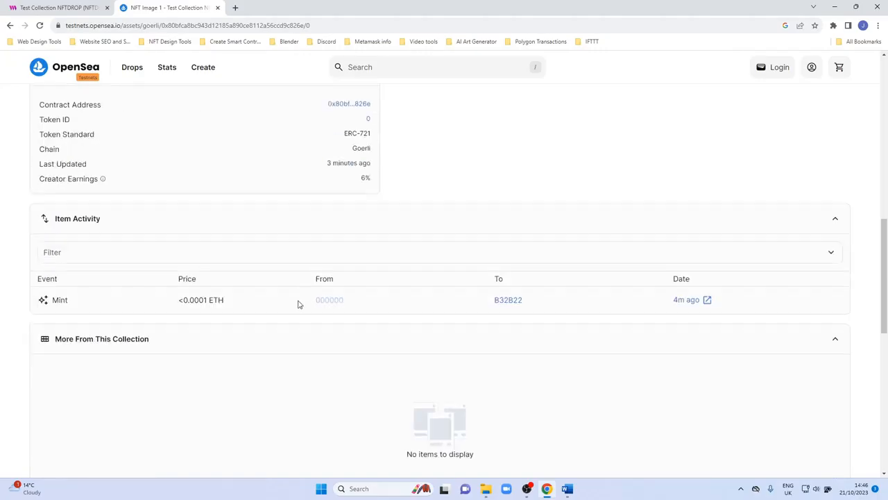
{"action": "left_click_drag", "start_coordinate": [359, 179], "coordinate": [374, 182]}
{"action": "scroll", "coordinate": [337, 271], "scroll_direction": "up", "scroll_amount": 6}
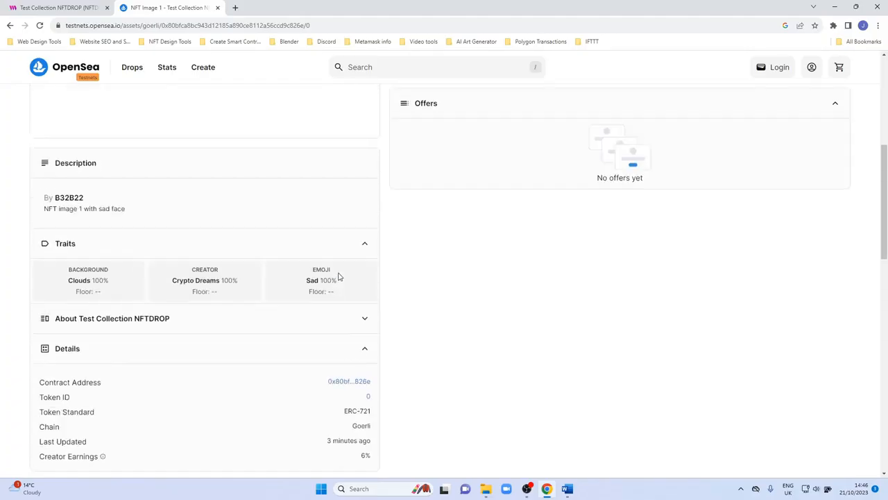
{"action": "scroll", "coordinate": [339, 276], "scroll_direction": "up", "scroll_amount": 3}
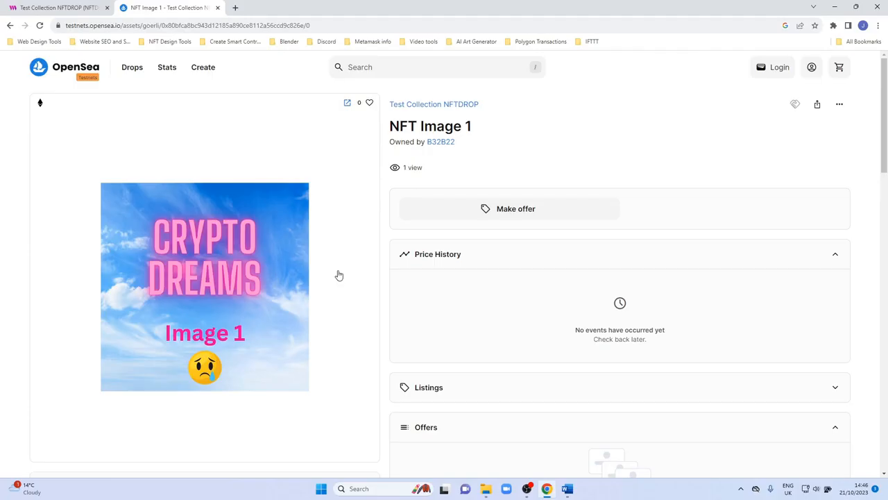
Open the Single Upload mint form on thirdweb and set the new NFT's name to NFT Image 2.
{"action": "left_click", "coordinate": [76, 8]}
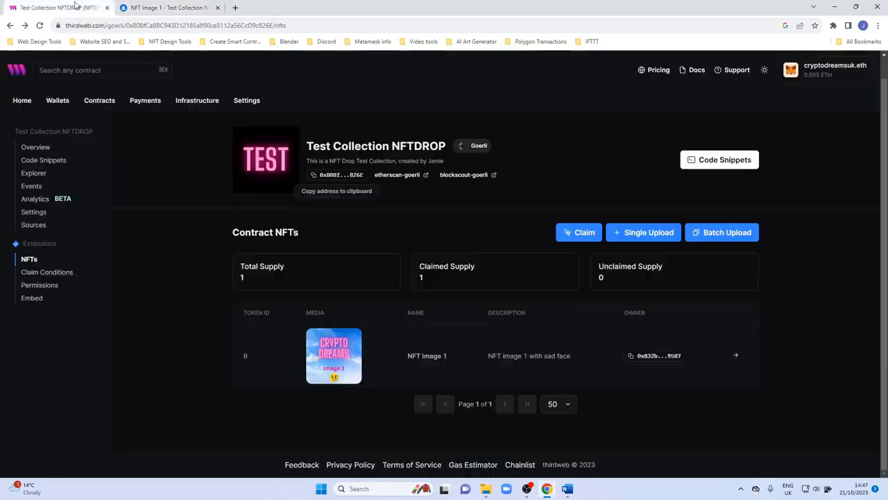
{"action": "left_click", "coordinate": [628, 239]}
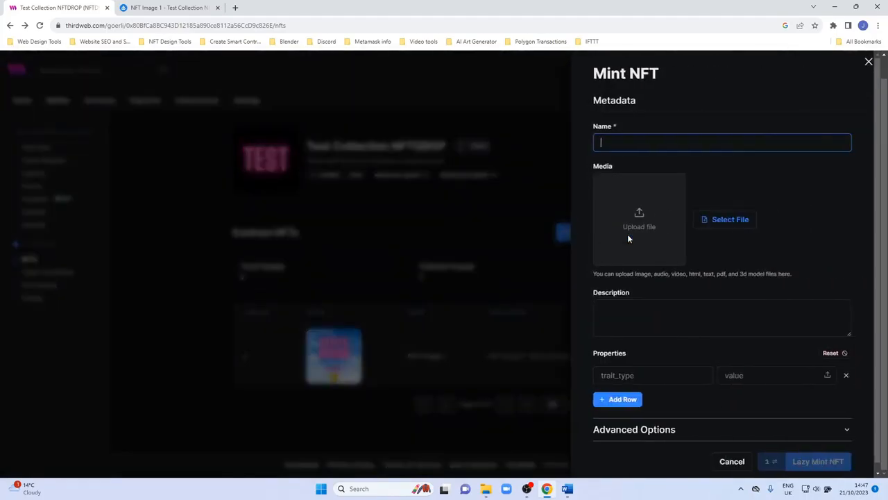
{"action": "left_click", "coordinate": [166, 7]}
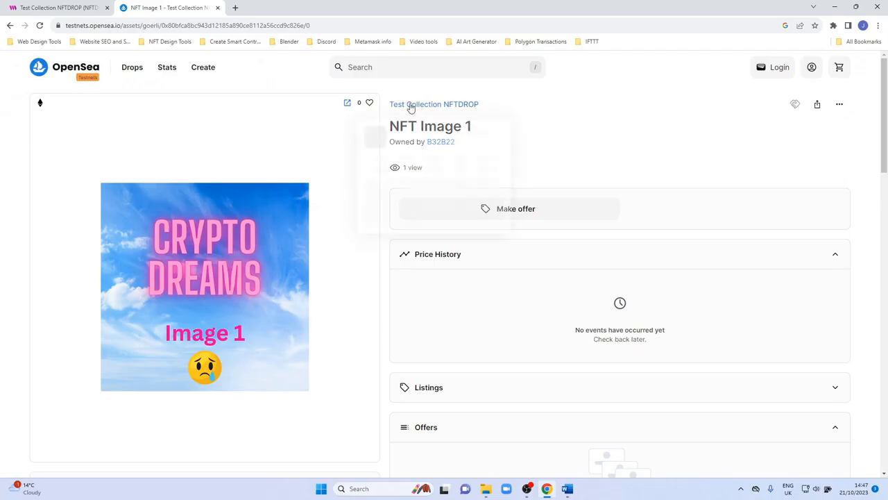
{"action": "scroll", "coordinate": [256, 312], "scroll_direction": "down", "scroll_amount": 5}
{"action": "scroll", "coordinate": [256, 311], "scroll_direction": "up", "scroll_amount": 5}
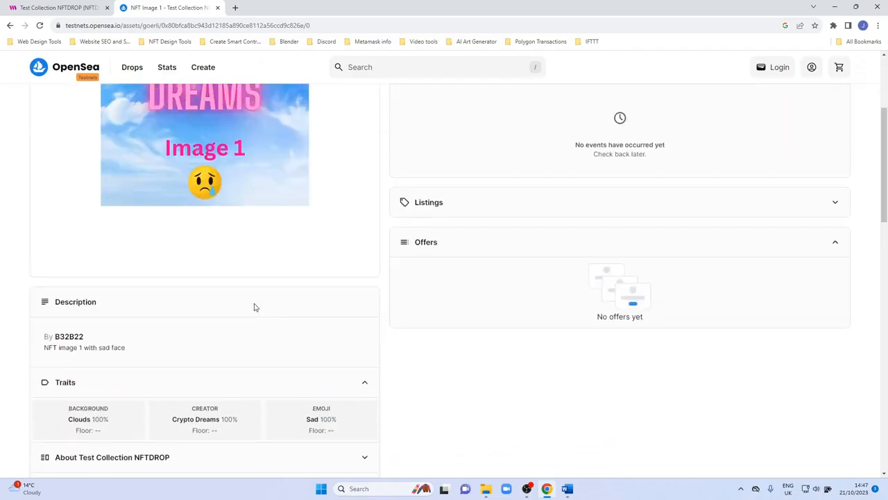
{"action": "left_click_drag", "start_coordinate": [390, 128], "coordinate": [472, 126]}
{"action": "key", "text": "ctrl+c"}
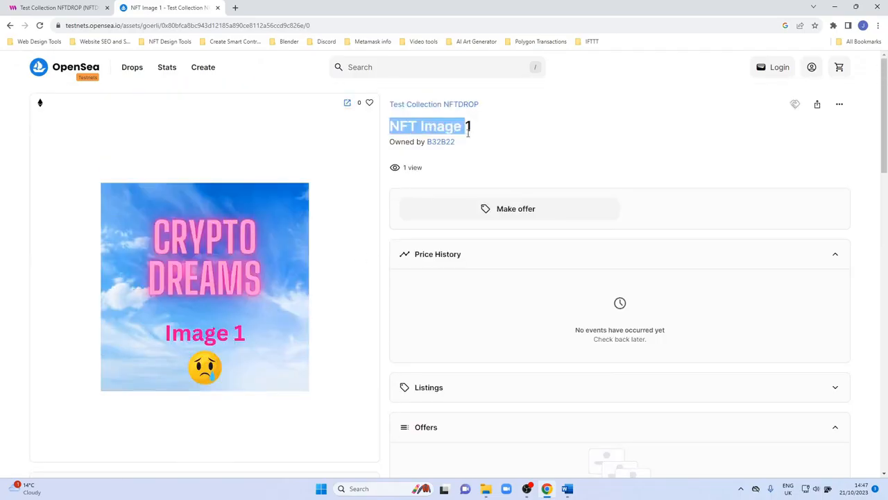
{"action": "left_click", "coordinate": [63, 7]}
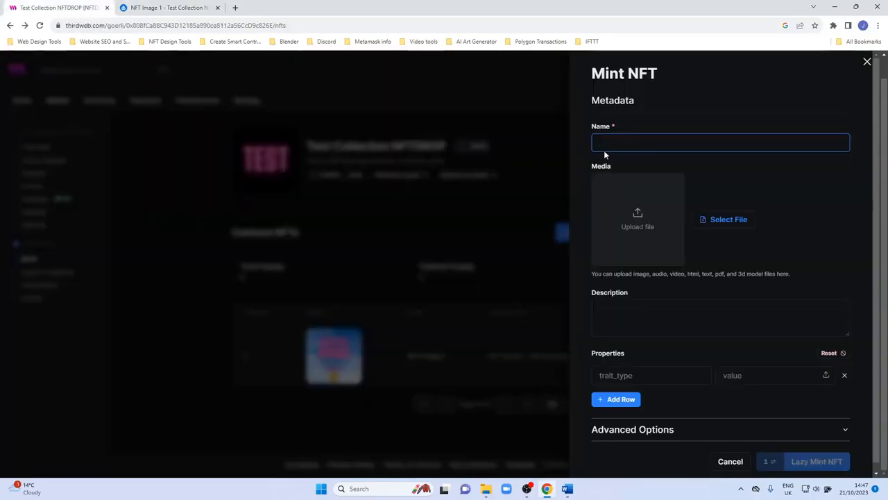
{"action": "key", "text": "ctrl+v"}
{"action": "key", "text": "BackSpace"}
{"action": "type", "text": "2"}
Upload image file 12 from the Test NFT Collection folder as the NFT's media.
{"action": "left_click", "coordinate": [652, 191]}
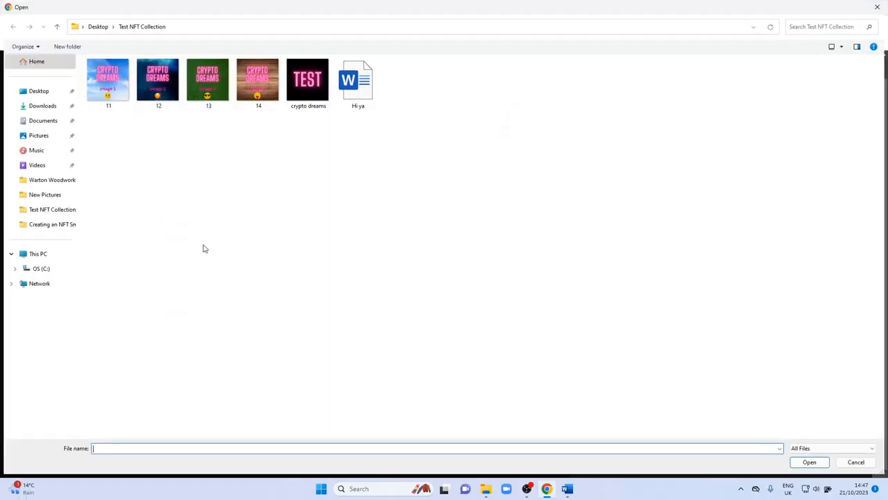
{"action": "double_click", "coordinate": [164, 89]}
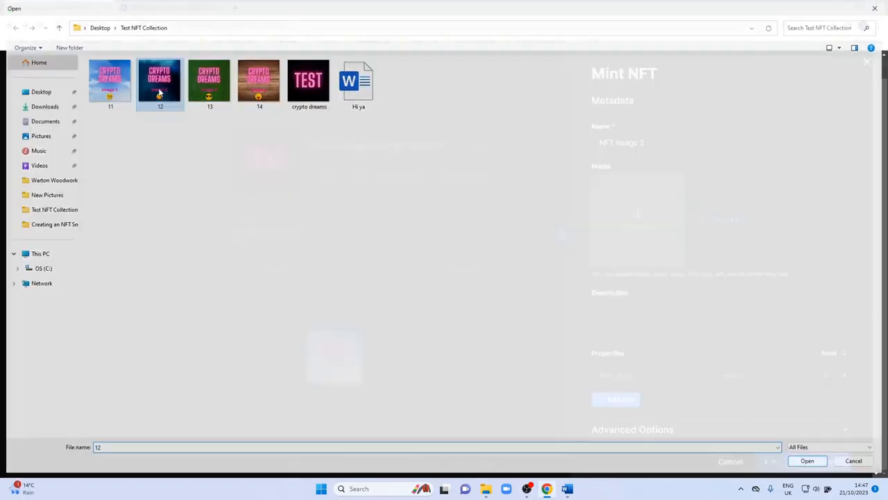
Copy NFT Image 1's description from its OpenSea page and paste it into the mint form's description.
{"action": "left_click", "coordinate": [174, 8]}
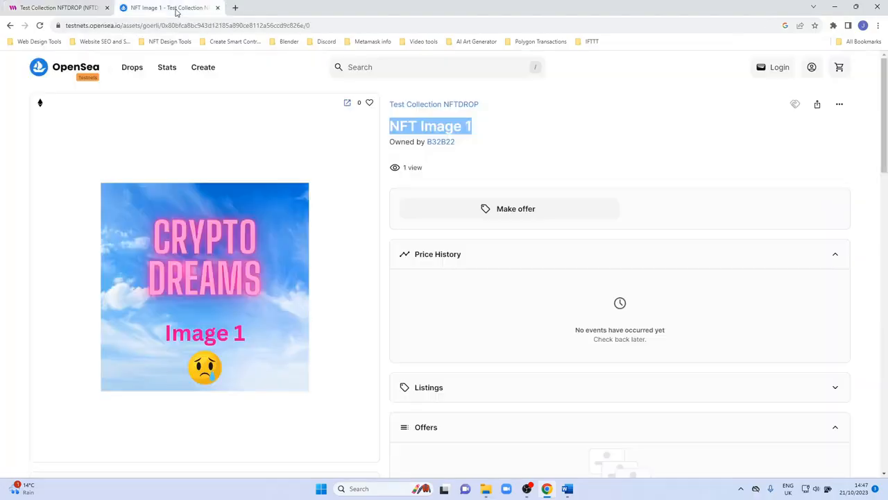
{"action": "scroll", "coordinate": [224, 323], "scroll_direction": "down", "scroll_amount": 3}
{"action": "scroll", "coordinate": [222, 320], "scroll_direction": "down", "scroll_amount": 1}
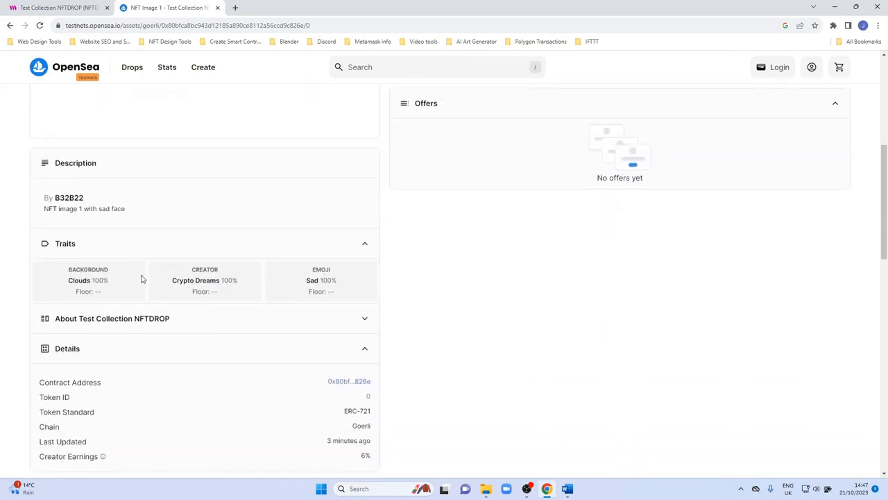
{"action": "left_click_drag", "start_coordinate": [127, 210], "coordinate": [38, 215]}
{"action": "key", "text": "ctrl+c"}
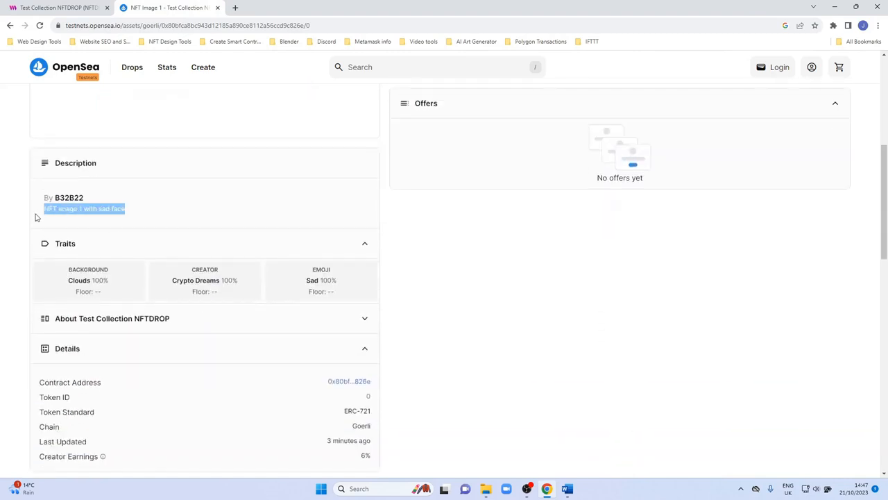
{"action": "left_click", "coordinate": [90, 12]}
{"action": "left_click", "coordinate": [645, 317]}
{"action": "key", "text": "ctrl+v"}
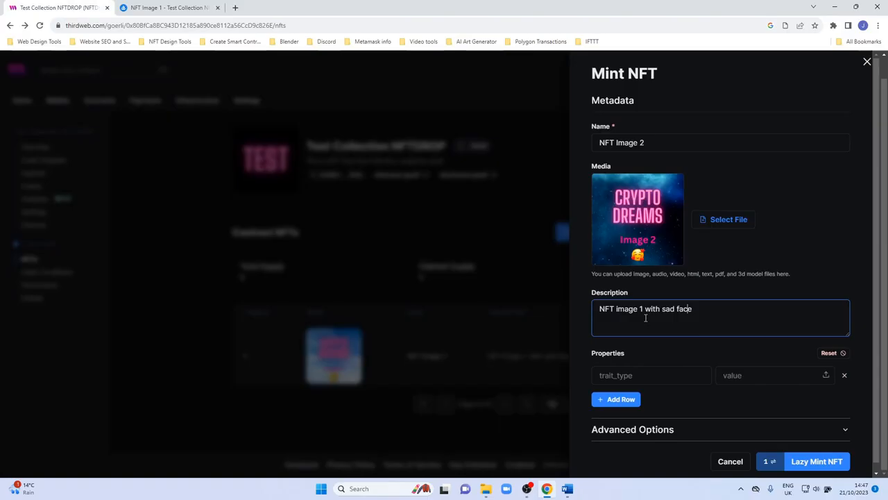
Edit the pasted description to read NFT image 2 with hearts.
{"action": "key", "text": "Delete"}
{"action": "type", "text": "2"}
{"action": "key", "text": "Right"}
{"action": "key", "text": "Right"}
{"action": "key", "text": "Right"}
{"action": "key", "text": "Right"}
{"action": "key", "text": "Right"}
{"action": "key", "text": "shift+Right"}
{"action": "key", "text": "shift+Right"}
{"action": "key", "text": "shift+Right"}
{"action": "key", "text": "shift+Right"}
{"action": "key", "text": "shift+Right"}
{"action": "key", "text": "shift+Right"}
{"action": "key", "text": "shift+Right"}
{"action": "key", "text": "shift+Right"}
{"action": "type", "text": "hearts"}
Add a Creator property with the value Crypto Dreams.
{"action": "scroll", "coordinate": [645, 327], "scroll_direction": "down", "scroll_amount": 1}
{"action": "left_click", "coordinate": [644, 368]}
{"action": "left_click", "coordinate": [657, 393]}
{"action": "left_click", "coordinate": [760, 370]}
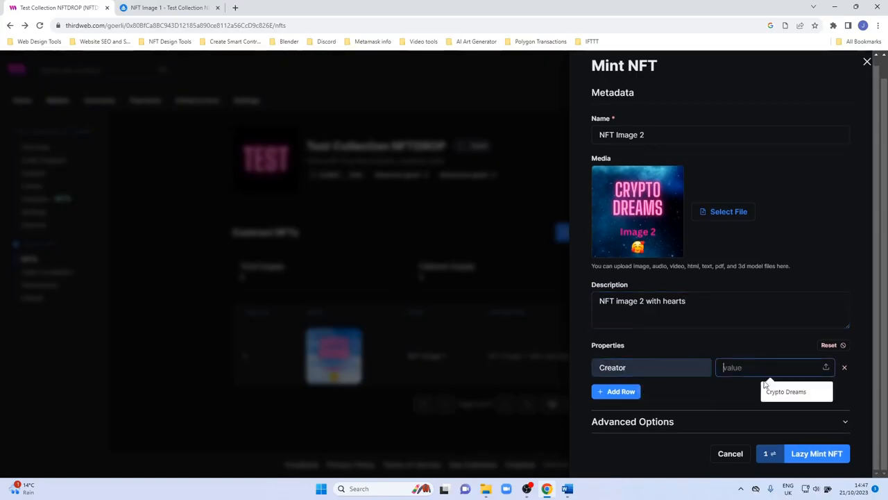
{"action": "left_click", "coordinate": [771, 392]}
Add a second property row with Background set to Stars.
{"action": "left_click", "coordinate": [617, 391]}
{"action": "left_click", "coordinate": [613, 394]}
{"action": "left_click", "coordinate": [654, 418]}
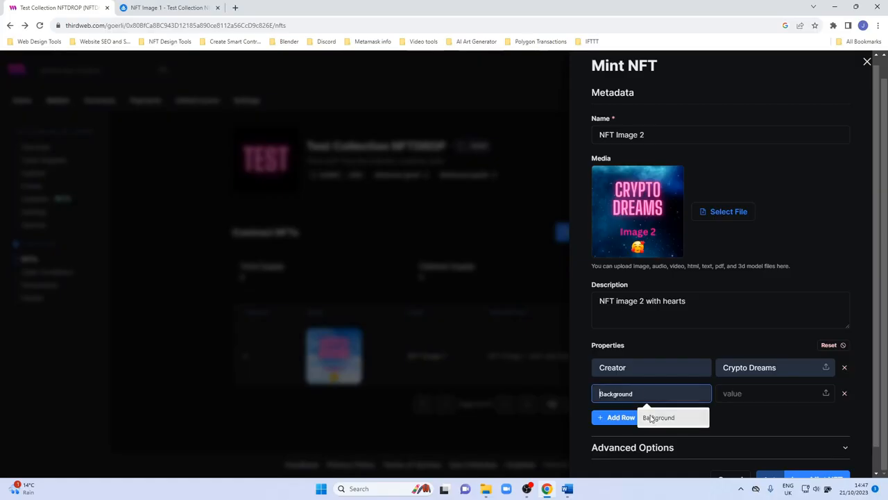
{"action": "left_click", "coordinate": [738, 394]}
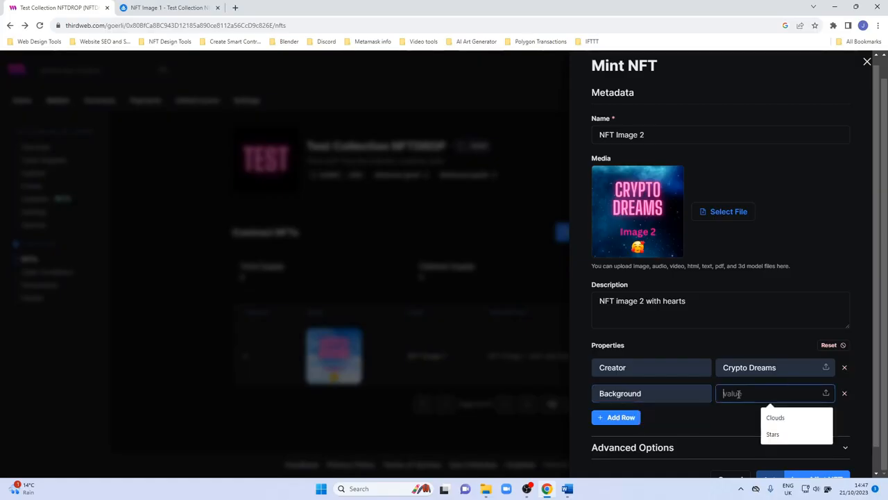
{"action": "left_click", "coordinate": [773, 434]}
Add a third property row with Emoji set to Hearts.
{"action": "left_click", "coordinate": [620, 417]}
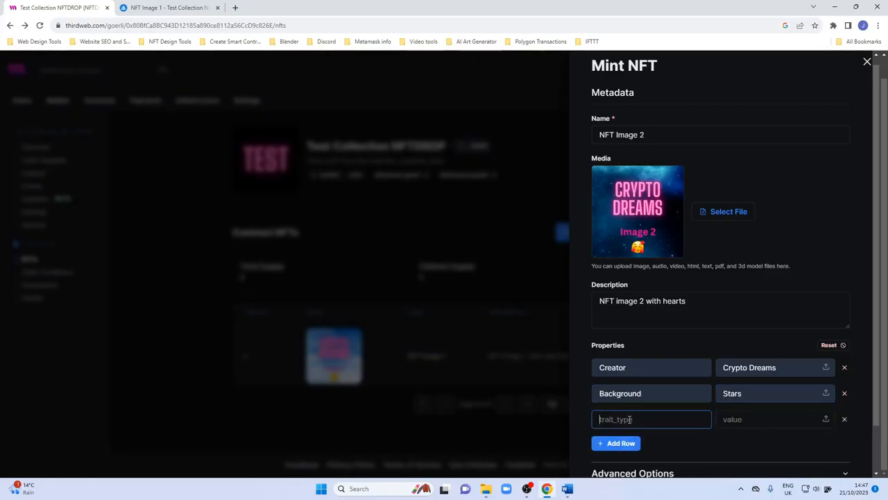
{"action": "left_click", "coordinate": [648, 441]}
{"action": "left_click", "coordinate": [748, 418]}
{"action": "type", "text": "Hearts"}
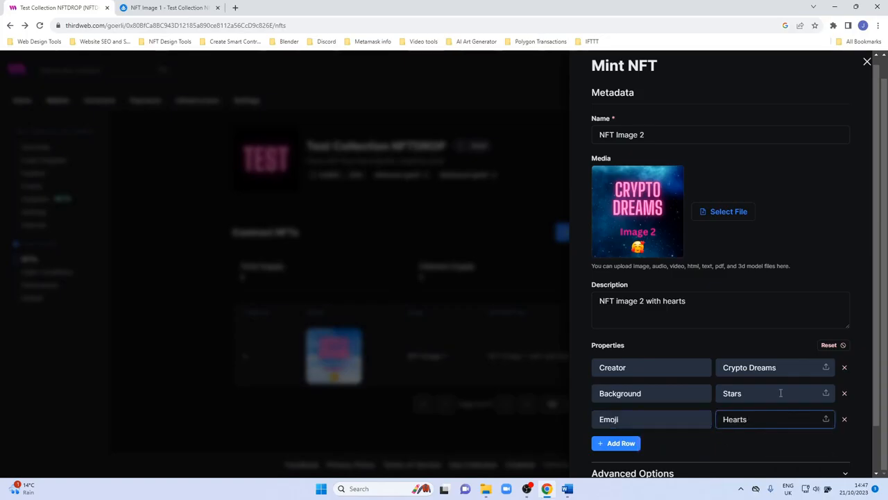
Lazy mint the NFT and approve the request in MetaMask.
{"action": "scroll", "coordinate": [837, 266], "scroll_direction": "down", "scroll_amount": 2}
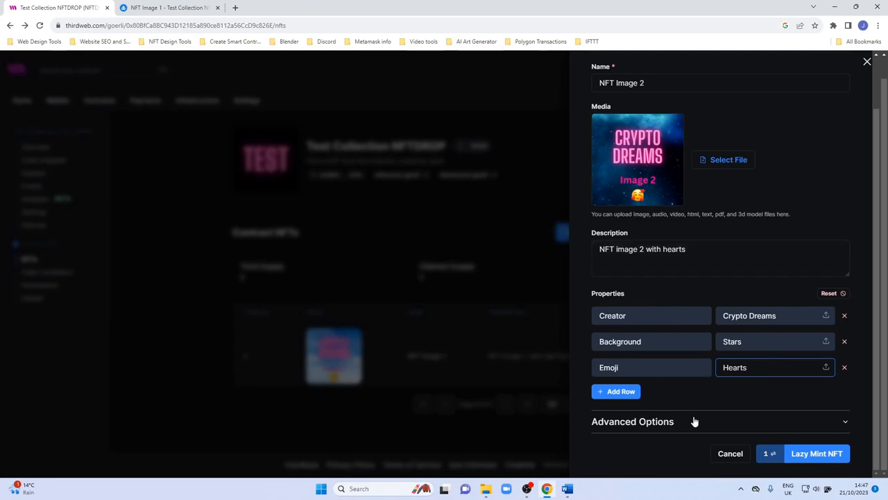
{"action": "left_click", "coordinate": [808, 455]}
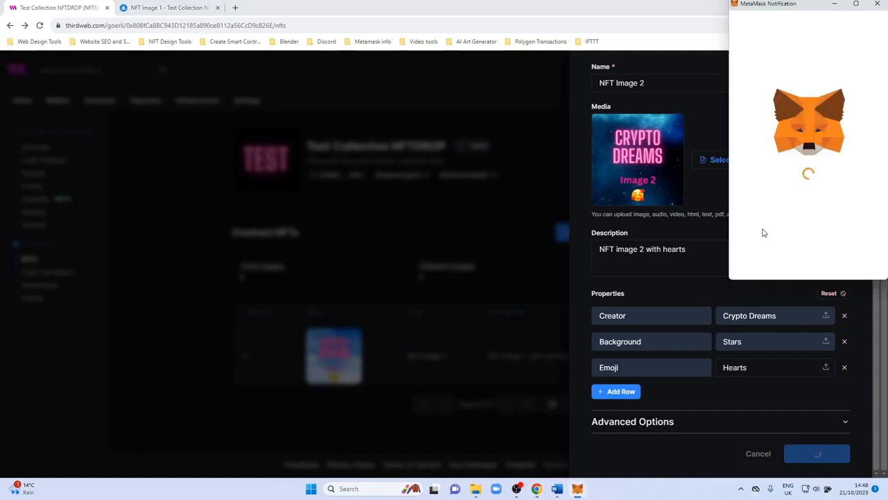
{"action": "left_click", "coordinate": [850, 266]}
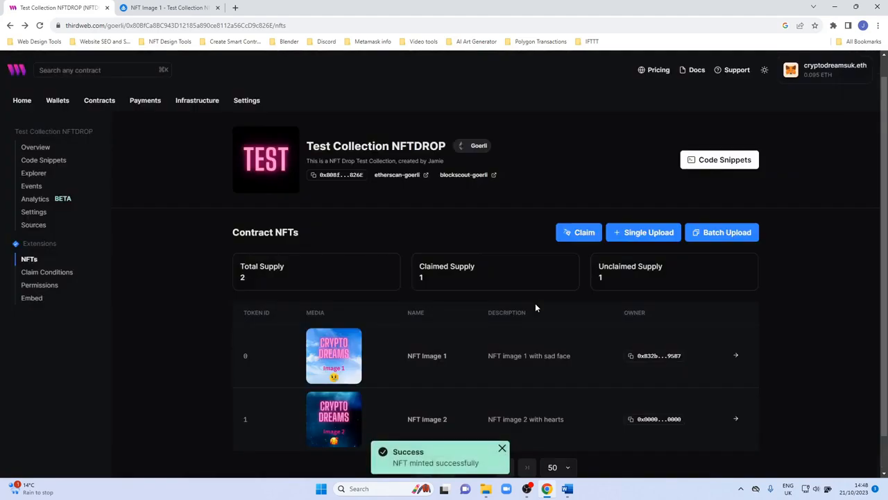
Go back to the OpenSea collection page and refresh it to check its items.
{"action": "scroll", "coordinate": [533, 305], "scroll_direction": "down", "scroll_amount": 1}
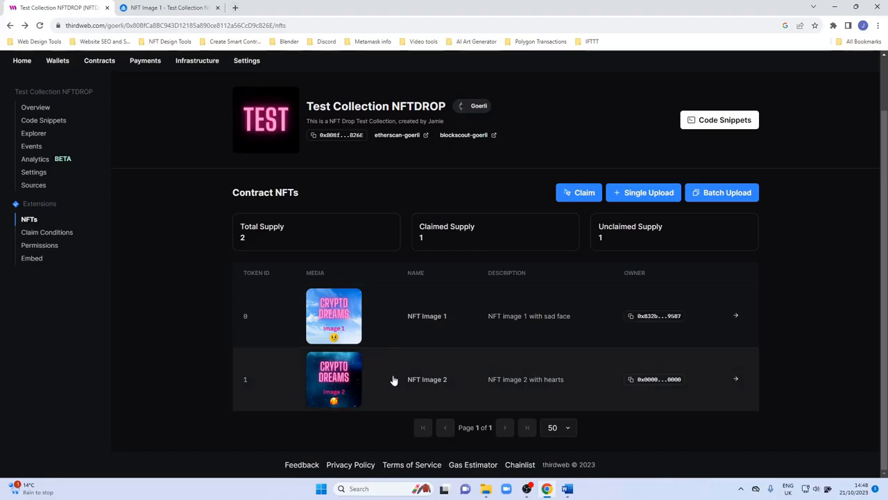
{"action": "left_click", "coordinate": [170, 8]}
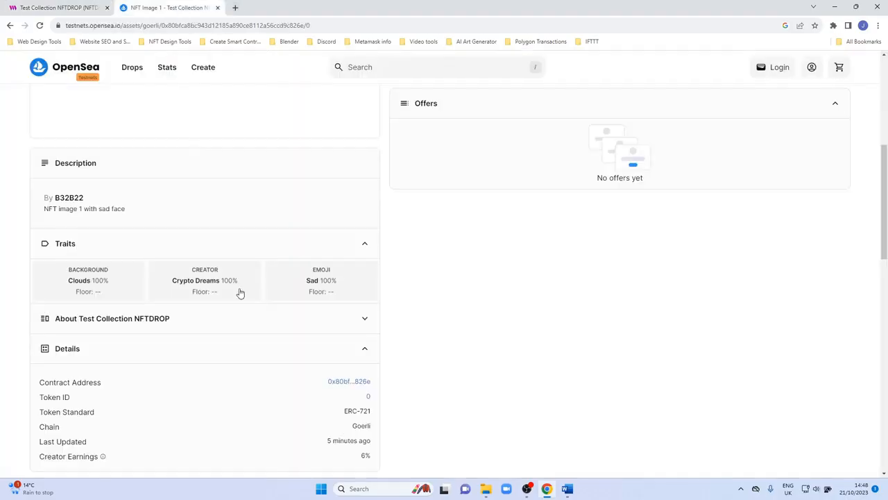
{"action": "scroll", "coordinate": [93, 119], "scroll_direction": "up", "scroll_amount": 2}
{"action": "left_click", "coordinate": [9, 25]}
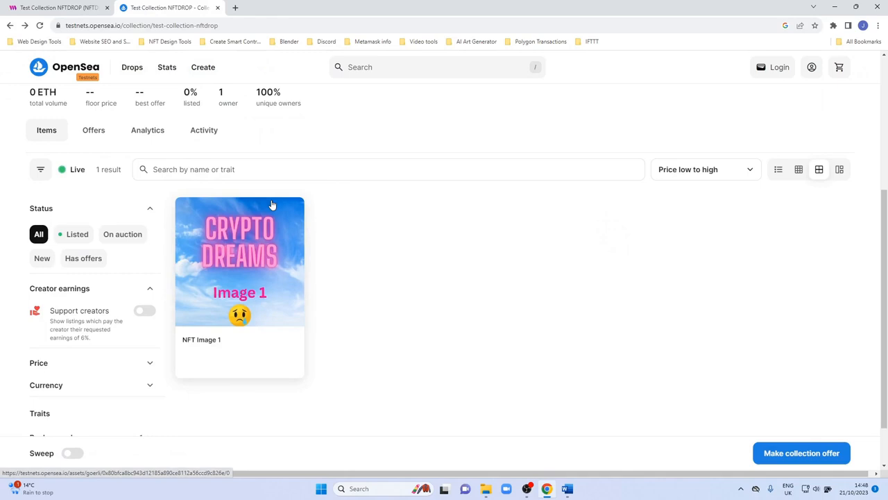
{"action": "key", "text": "F5"}
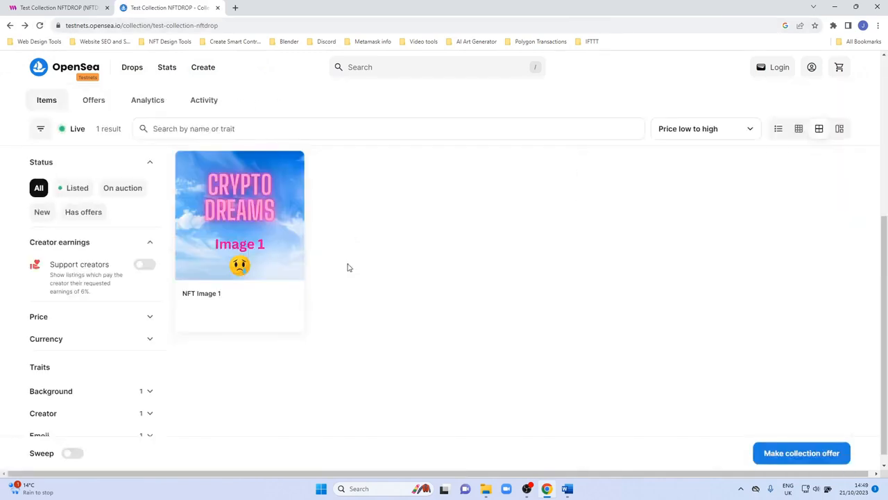
{"action": "scroll", "coordinate": [349, 267], "scroll_direction": "up", "scroll_amount": 1}
{"action": "scroll", "coordinate": [349, 267], "scroll_direction": "down", "scroll_amount": 1}
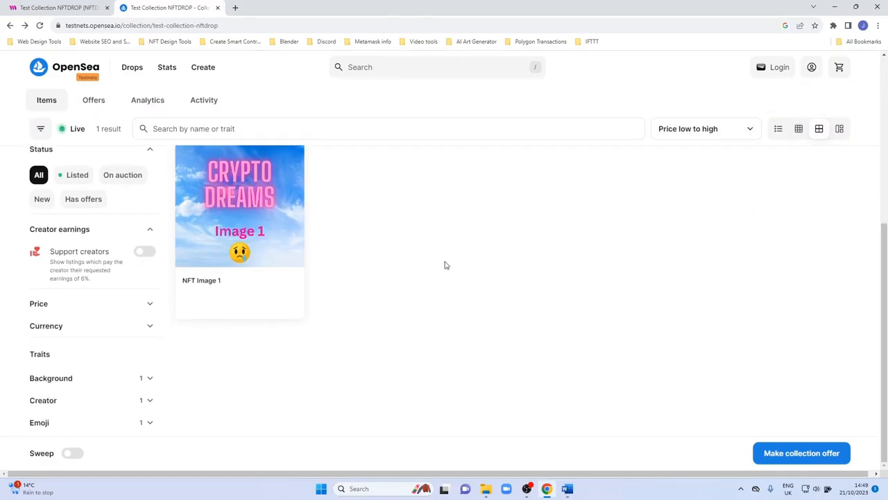
Claim 1 NFT to the wallet address and confirm the transaction in MetaMask.
{"action": "left_click", "coordinate": [8, 4]}
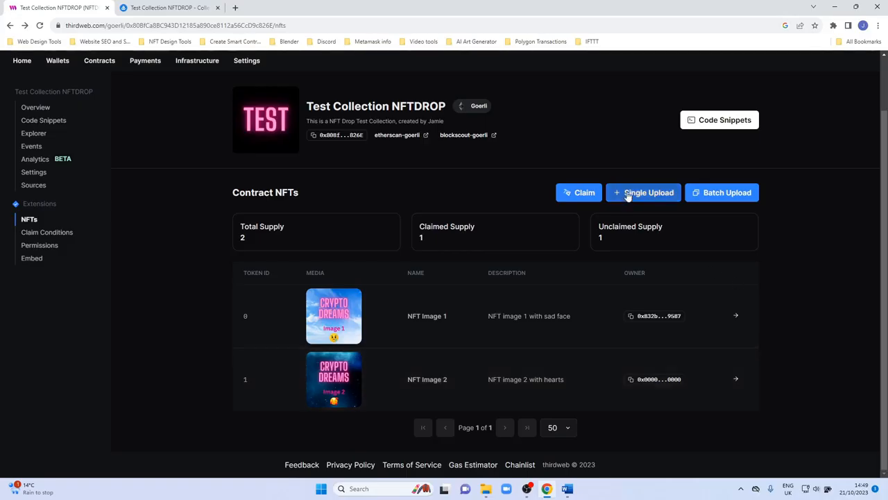
{"action": "left_click", "coordinate": [588, 193]}
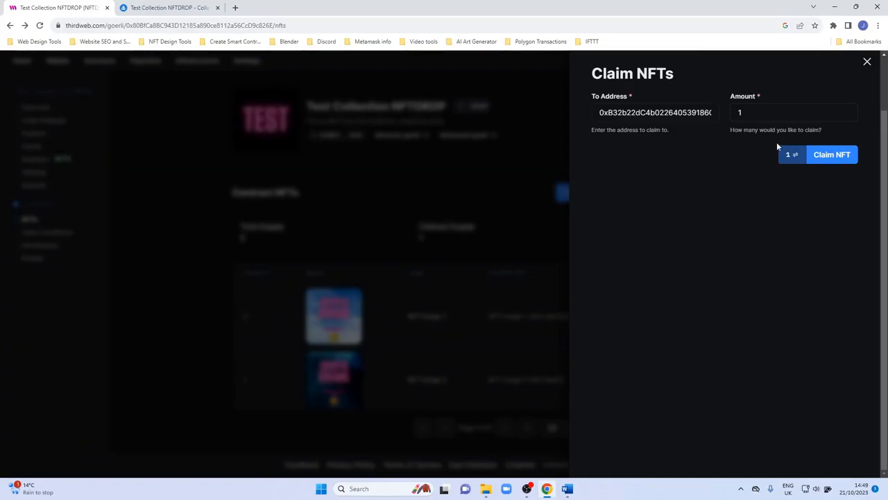
{"action": "left_click", "coordinate": [825, 157]}
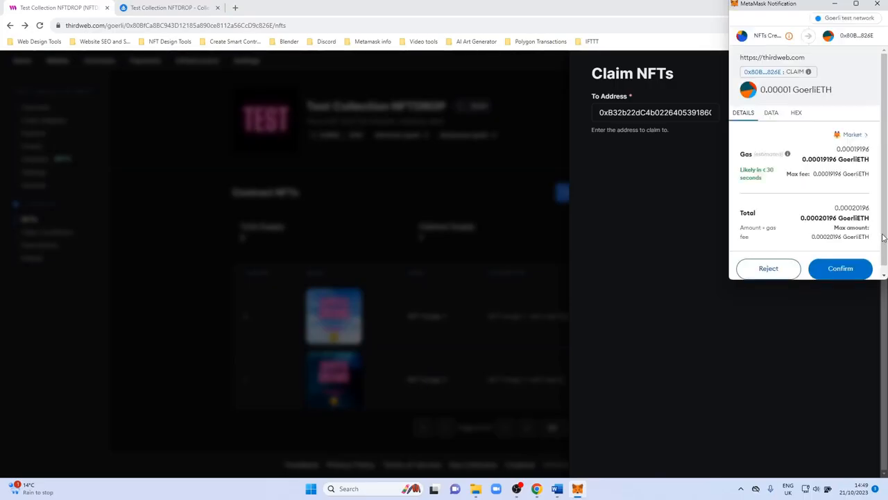
{"action": "scroll", "coordinate": [881, 238], "scroll_direction": "down", "scroll_amount": 1}
{"action": "left_click", "coordinate": [839, 261]}
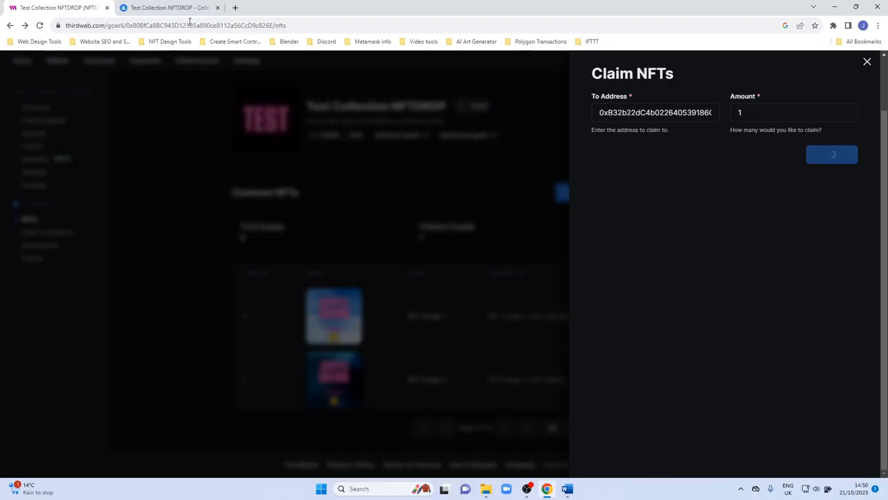
Open cryptodreams.co.uk in a new tab and examine the Mint a Toy page's embedded mint widget.
{"action": "left_click", "coordinate": [235, 8]}
{"action": "type", "text": "cry"}
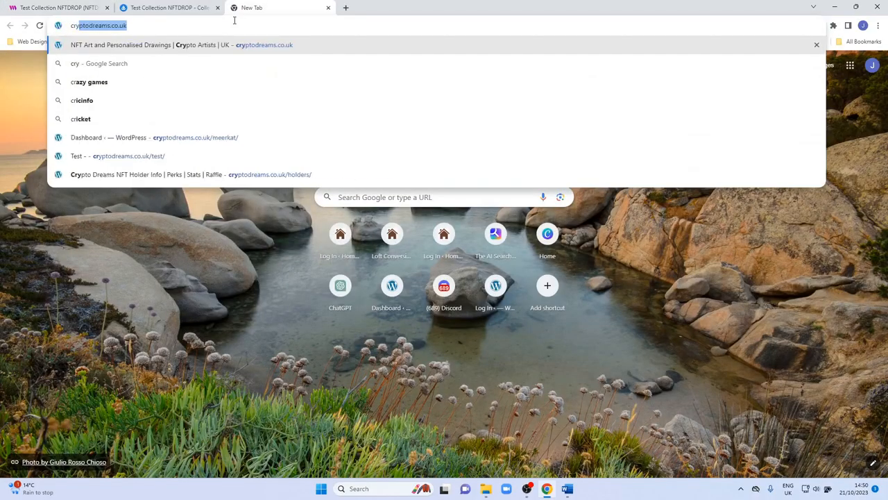
{"action": "type", "text": "ptodrea"}
{"action": "key", "text": "Return"}
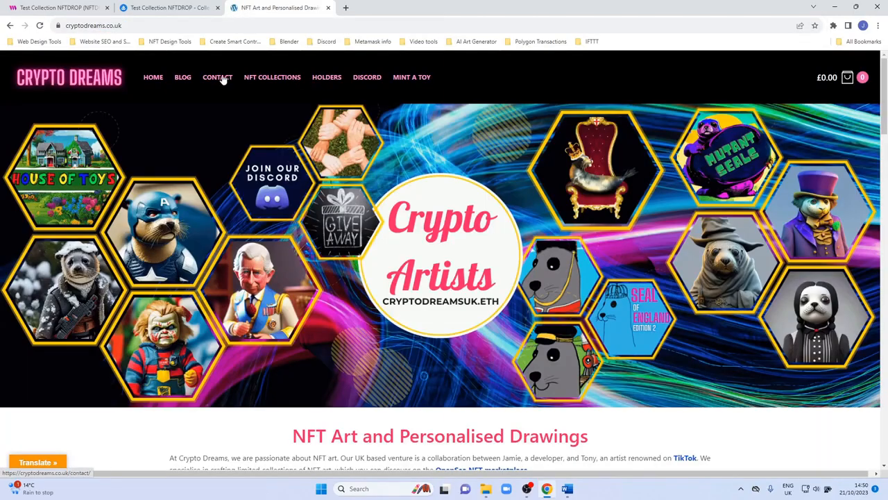
{"action": "left_click", "coordinate": [404, 78]}
{"action": "scroll", "coordinate": [397, 207], "scroll_direction": "down", "scroll_amount": 3}
{"action": "scroll", "coordinate": [398, 212], "scroll_direction": "down", "scroll_amount": 10}
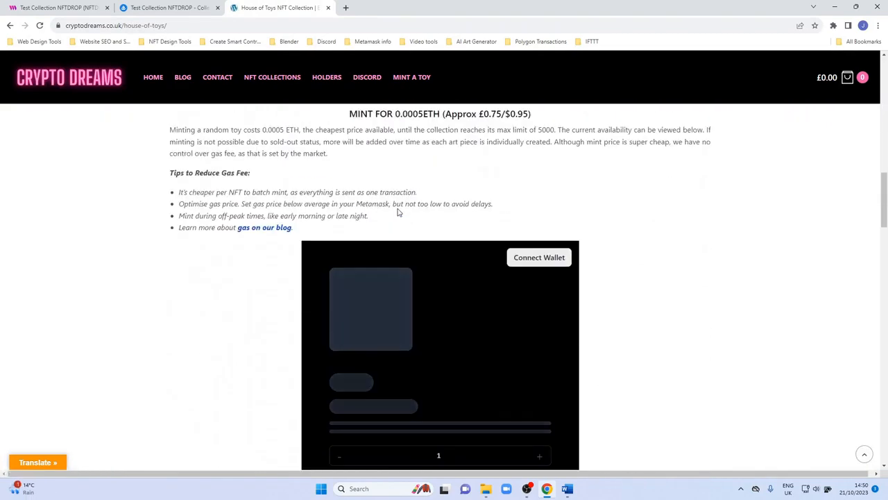
{"action": "scroll", "coordinate": [232, 256], "scroll_direction": "up", "scroll_amount": 8}
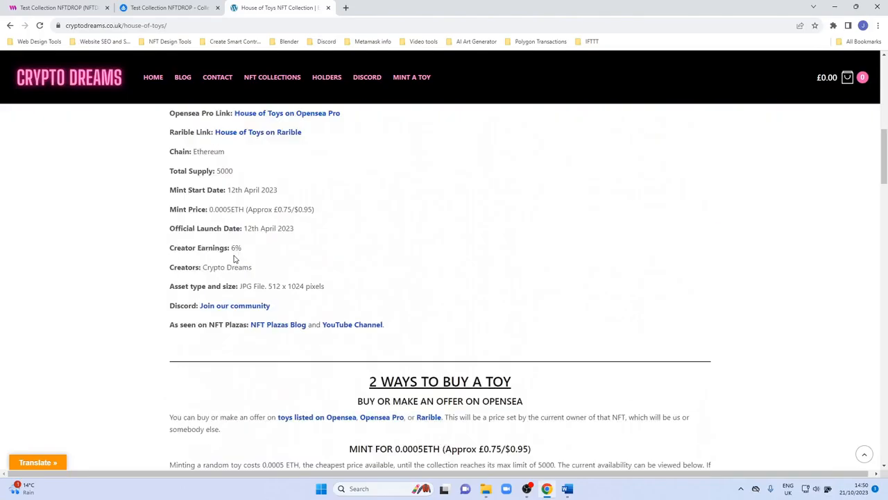
{"action": "scroll", "coordinate": [233, 259], "scroll_direction": "down", "scroll_amount": 10}
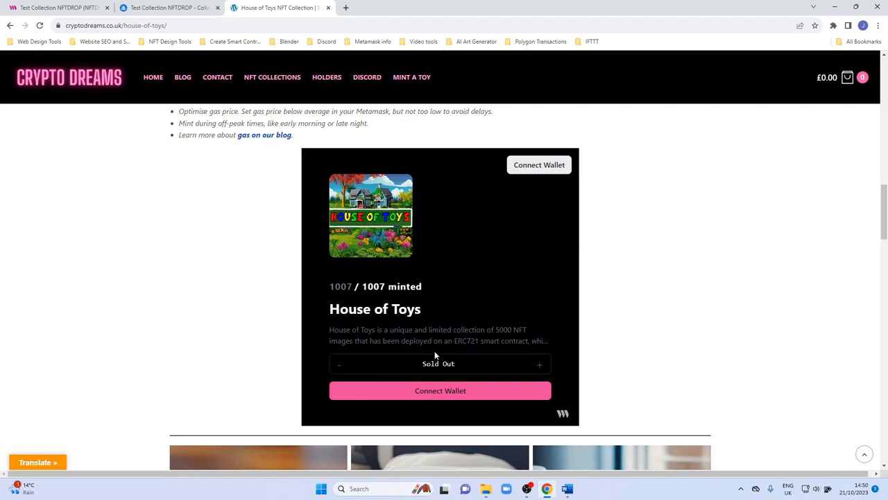
Open the contract's Embed section and examine its configuration, embed code and preview.
{"action": "left_click", "coordinate": [173, 6]}
{"action": "left_click", "coordinate": [93, 6]}
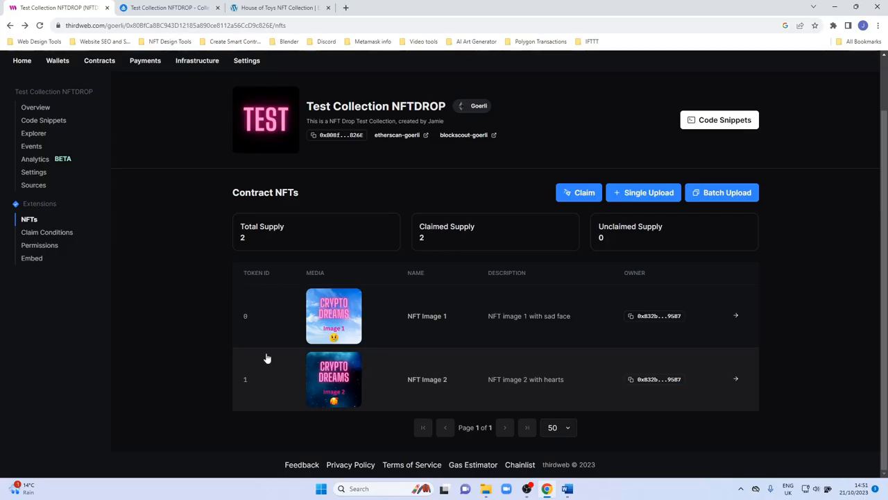
{"action": "left_click", "coordinate": [31, 258]}
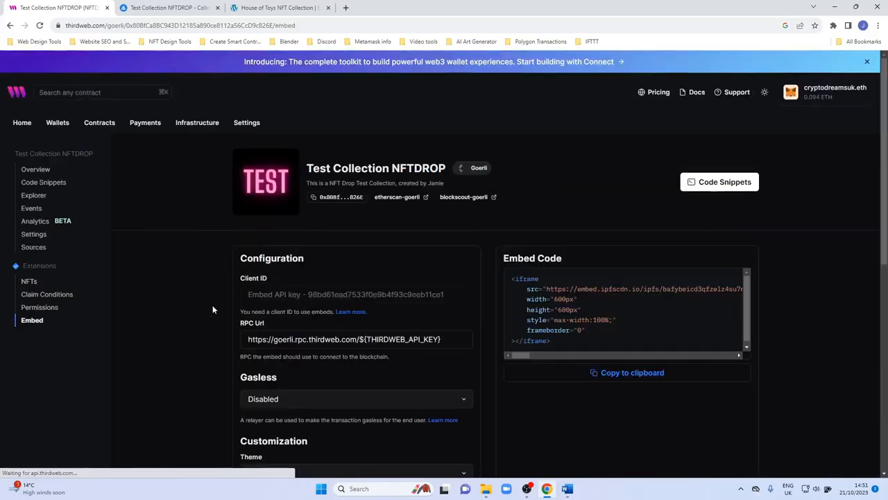
{"action": "scroll", "coordinate": [213, 309], "scroll_direction": "down", "scroll_amount": 2}
{"action": "scroll", "coordinate": [213, 312], "scroll_direction": "down", "scroll_amount": 3}
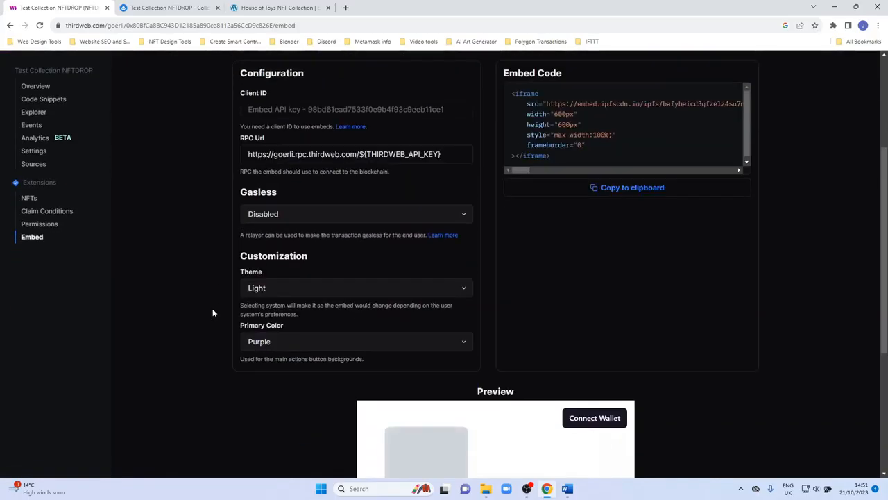
{"action": "scroll", "coordinate": [212, 312], "scroll_direction": "down", "scroll_amount": 5}
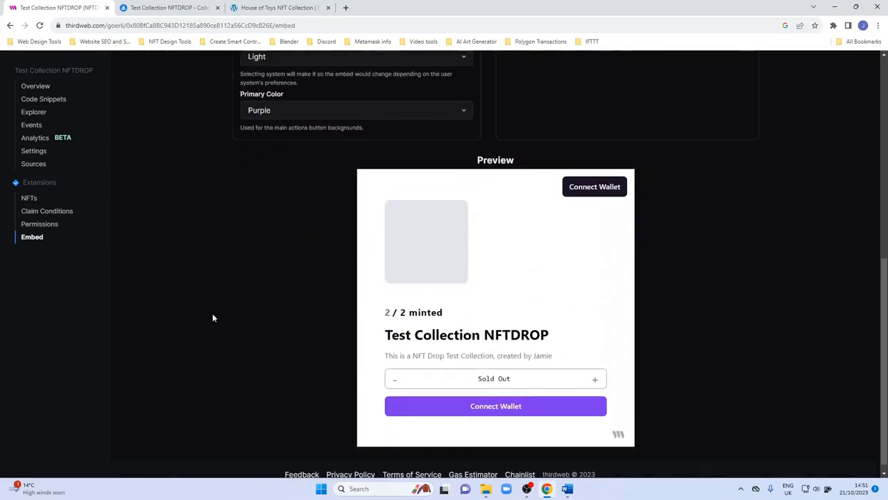
{"action": "scroll", "coordinate": [213, 318], "scroll_direction": "up", "scroll_amount": 5}
{"action": "scroll", "coordinate": [213, 317], "scroll_direction": "up", "scroll_amount": 2}
{"action": "scroll", "coordinate": [212, 317], "scroll_direction": "down", "scroll_amount": 1}
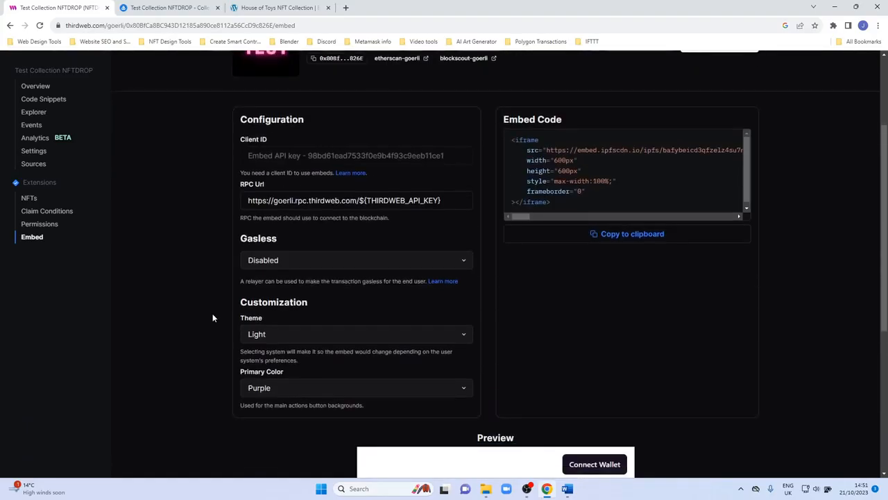
{"action": "scroll", "coordinate": [205, 335], "scroll_direction": "down", "scroll_amount": 3}
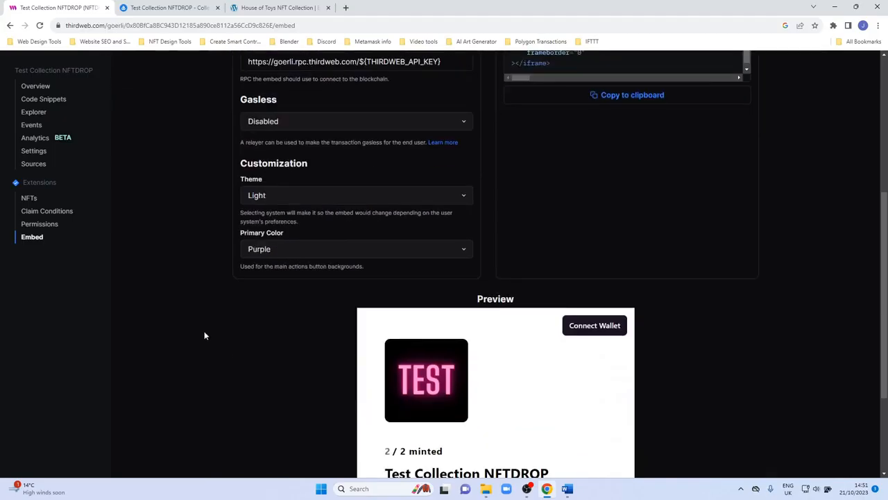
{"action": "scroll", "coordinate": [205, 335], "scroll_direction": "down", "scroll_amount": 3}
{"action": "scroll", "coordinate": [292, 369], "scroll_direction": "up", "scroll_amount": 3}
{"action": "scroll", "coordinate": [374, 364], "scroll_direction": "down", "scroll_amount": 2}
{"action": "scroll", "coordinate": [416, 347], "scroll_direction": "down", "scroll_amount": 1}
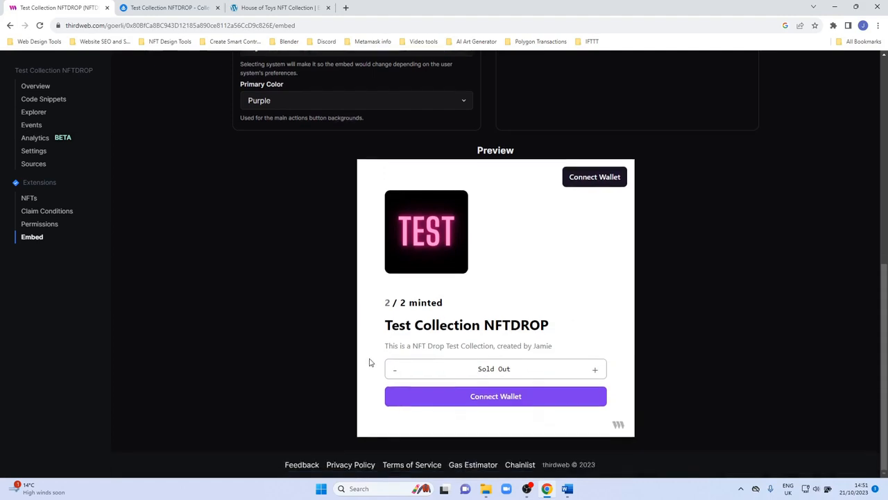
{"action": "scroll", "coordinate": [329, 286], "scroll_direction": "up", "scroll_amount": 7}
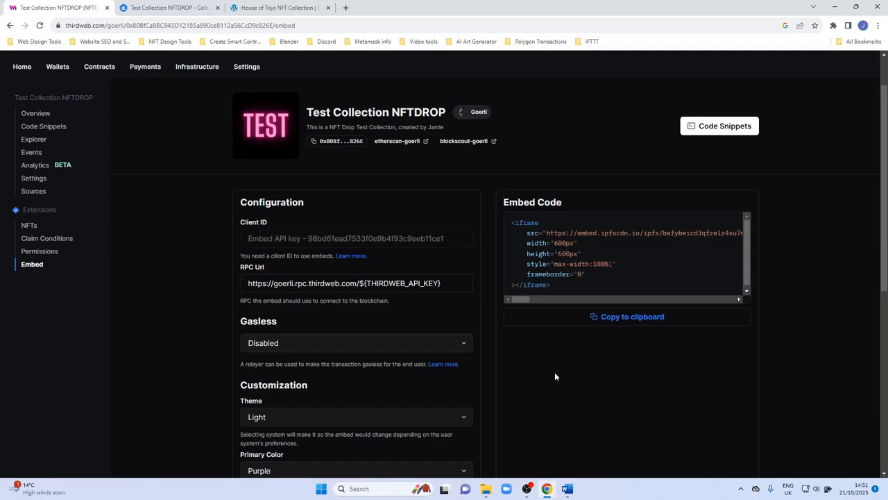
{"action": "scroll", "coordinate": [554, 376], "scroll_direction": "down", "scroll_amount": 5}
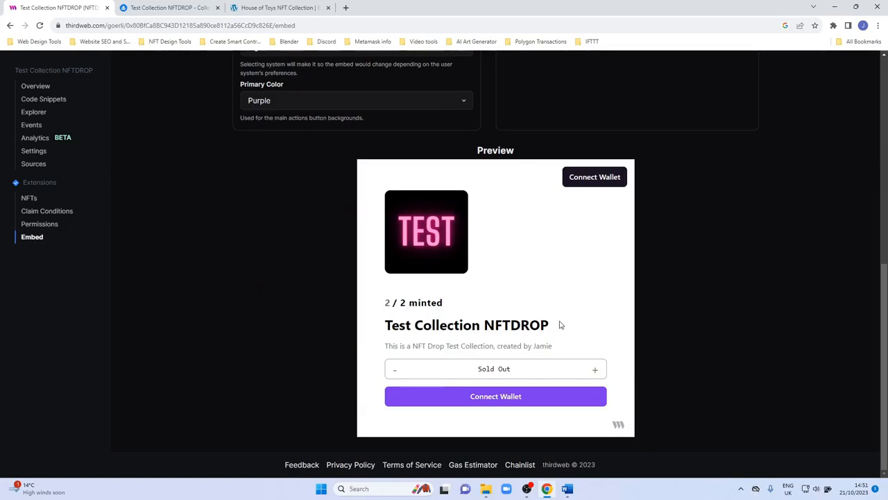
Scroll through the embed configuration and embed code once more.
{"action": "scroll", "coordinate": [292, 286], "scroll_direction": "up", "scroll_amount": 4}
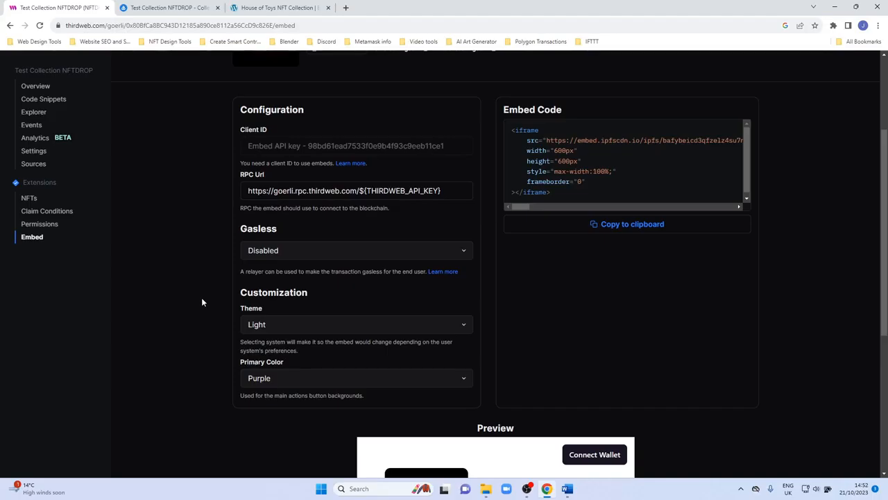
{"action": "scroll", "coordinate": [202, 303], "scroll_direction": "down", "scroll_amount": 2}
{"action": "scroll", "coordinate": [275, 347], "scroll_direction": "up", "scroll_amount": 4}
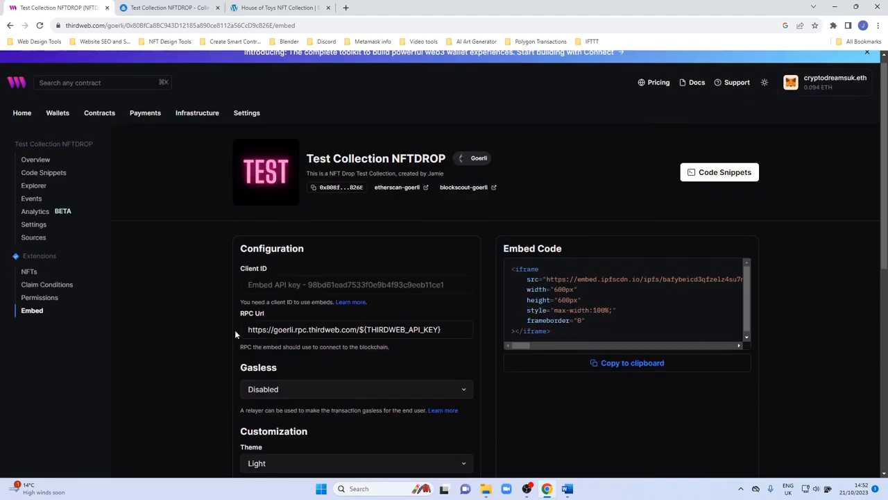
{"action": "scroll", "coordinate": [235, 330], "scroll_direction": "down", "scroll_amount": 2}
{"action": "scroll", "coordinate": [235, 329], "scroll_direction": "up", "scroll_amount": 1}
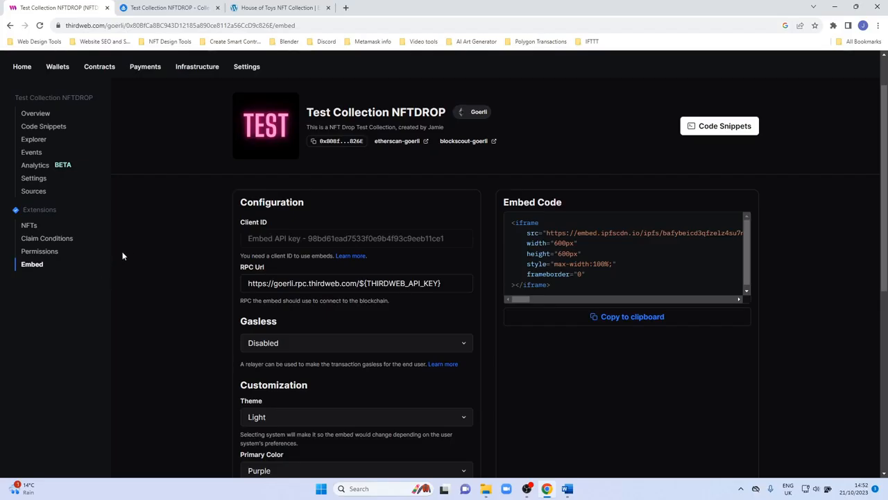
Open the contract's NFTs section and start a single NFT upload.
{"action": "left_click", "coordinate": [28, 225]}
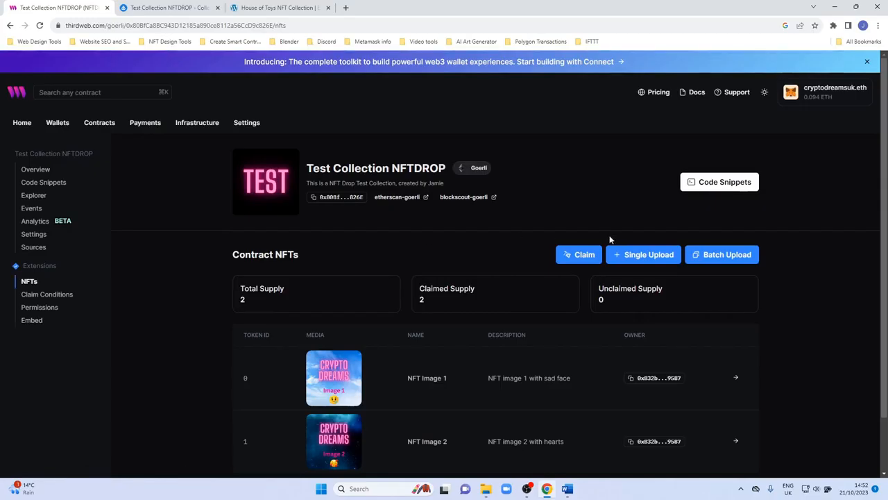
{"action": "scroll", "coordinate": [593, 213], "scroll_direction": "down", "scroll_amount": 1}
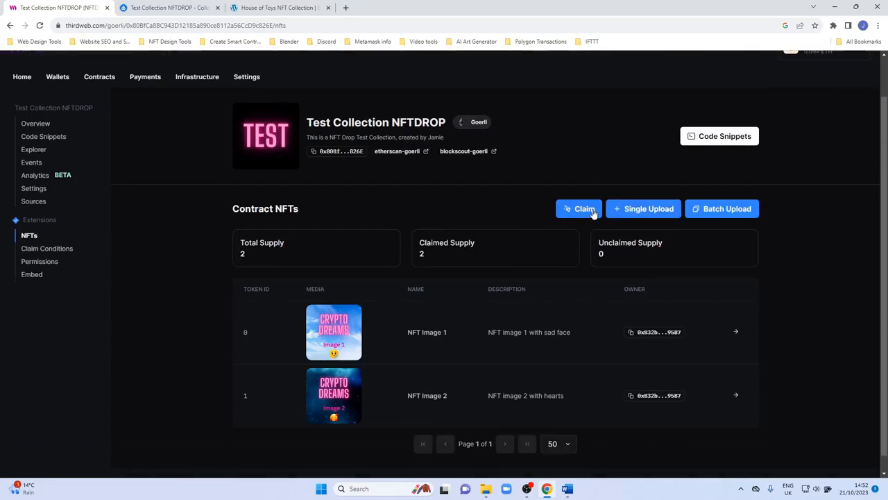
{"action": "left_click", "coordinate": [630, 206]}
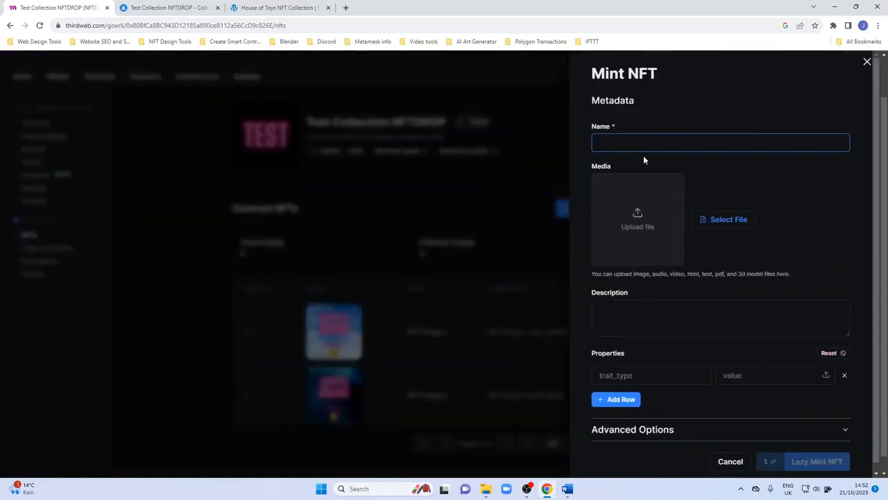
Switch to the OpenSea tab, open the NFT Image 2 item and copy its name.
{"action": "left_click", "coordinate": [196, 7]}
{"action": "left_click", "coordinate": [252, 191]}
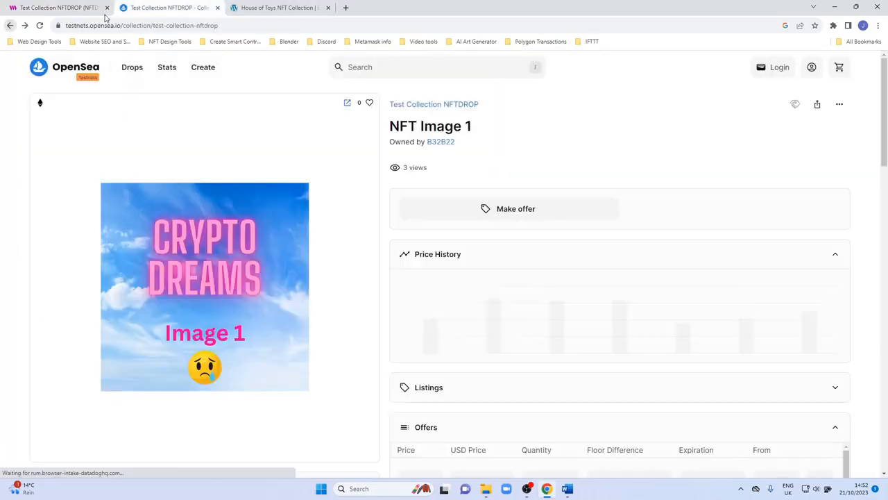
{"action": "left_click", "coordinate": [11, 26]}
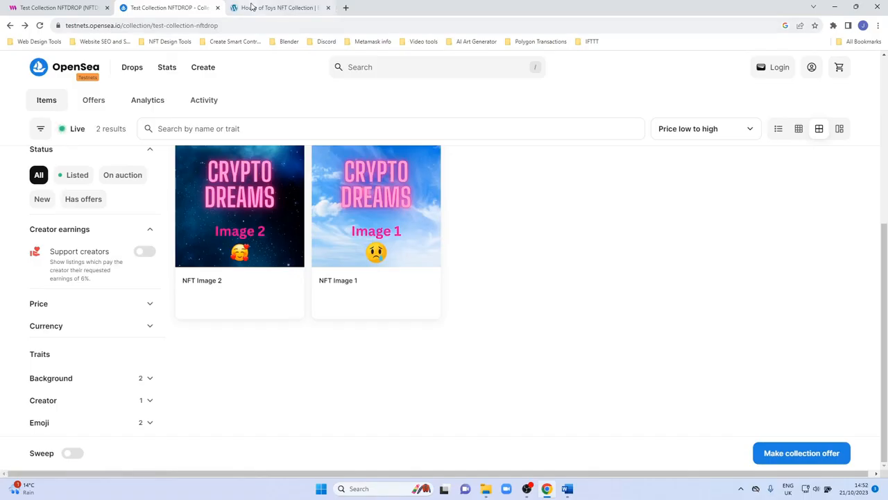
{"action": "left_click", "coordinate": [270, 193]}
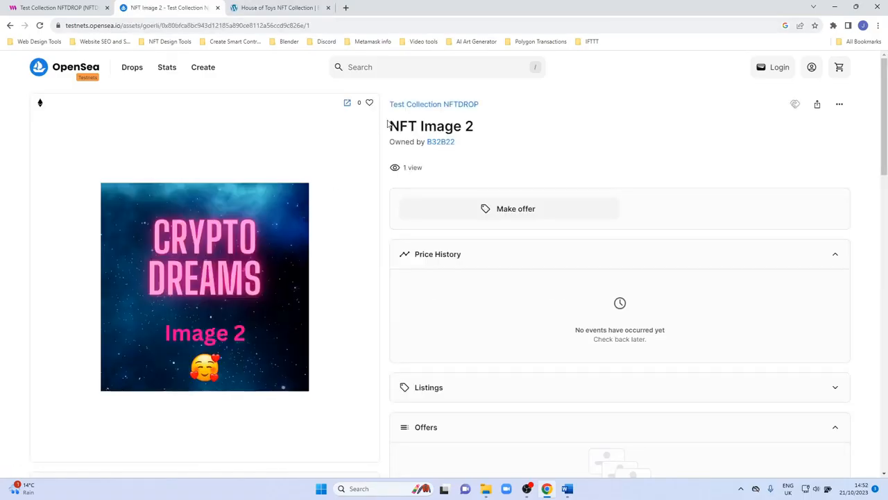
{"action": "left_click_drag", "start_coordinate": [388, 126], "coordinate": [474, 127]}
{"action": "key", "text": "ctrl+c"}
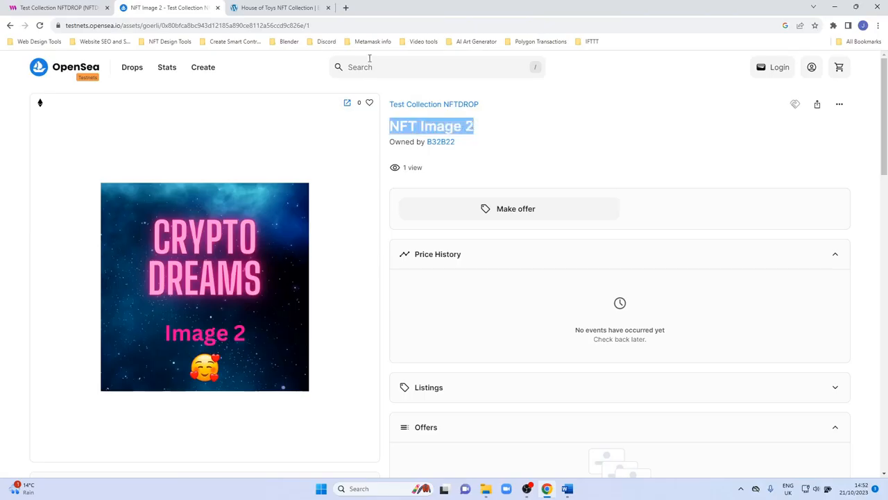
Return to the thirdweb Mint NFT form and paste the name, changing it to NFT Image 3.
{"action": "left_click", "coordinate": [278, 8]}
{"action": "left_click", "coordinate": [59, 7]}
{"action": "left_click", "coordinate": [637, 142]}
{"action": "key", "text": "ctrl+v"}
{"action": "key", "text": "BackSpace"}
{"action": "type", "text": "3"}
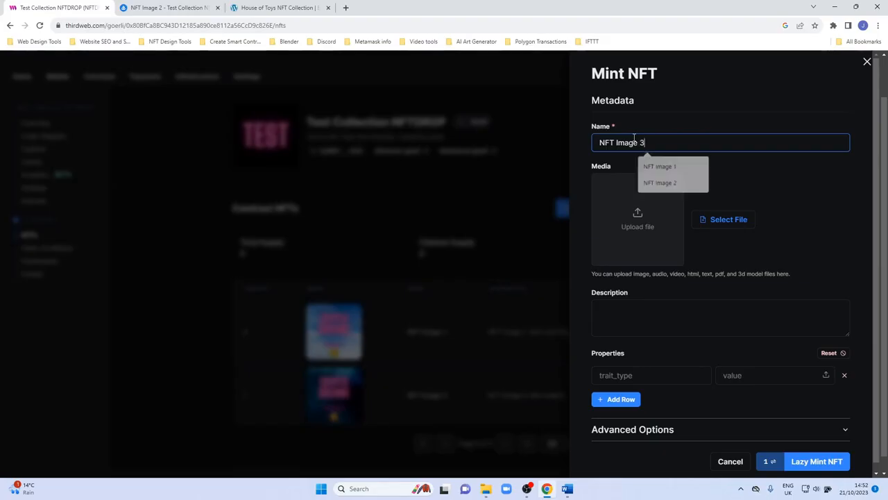
Upload image file 13 as the media and enter the description "Nft image 3".
{"action": "left_click", "coordinate": [622, 210]}
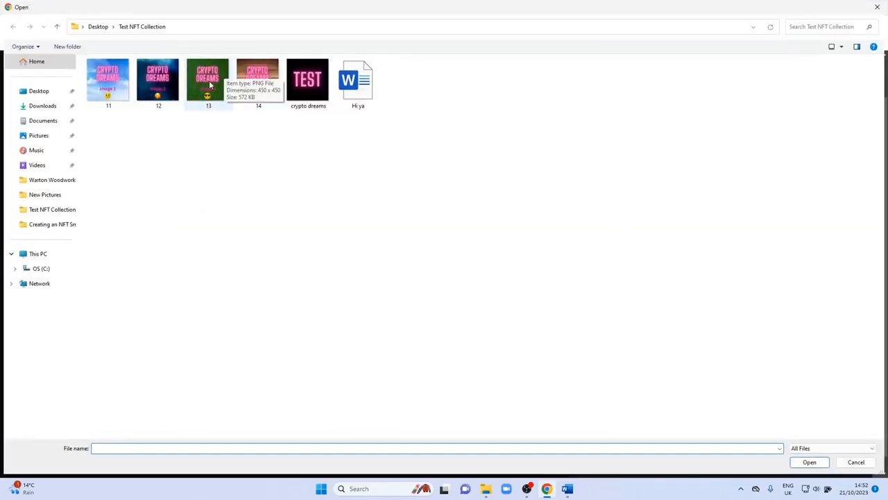
{"action": "double_click", "coordinate": [210, 85]}
{"action": "left_click", "coordinate": [618, 307]}
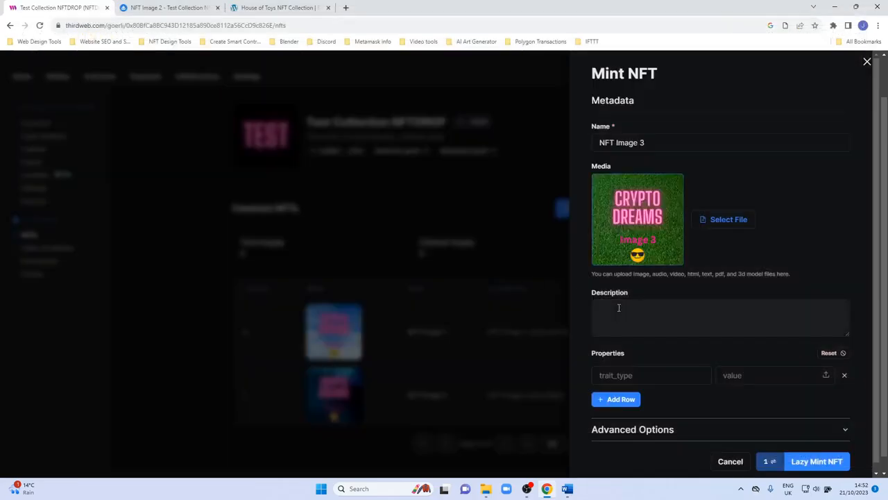
{"action": "type", "text": "Nft image 3"}
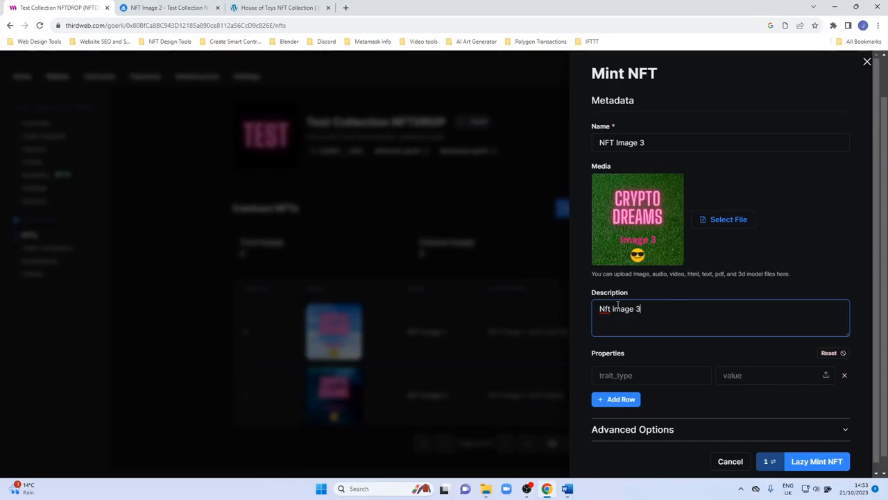
Add a Creator property with value Crypto Dreams and add another property row.
{"action": "left_click", "coordinate": [635, 376]}
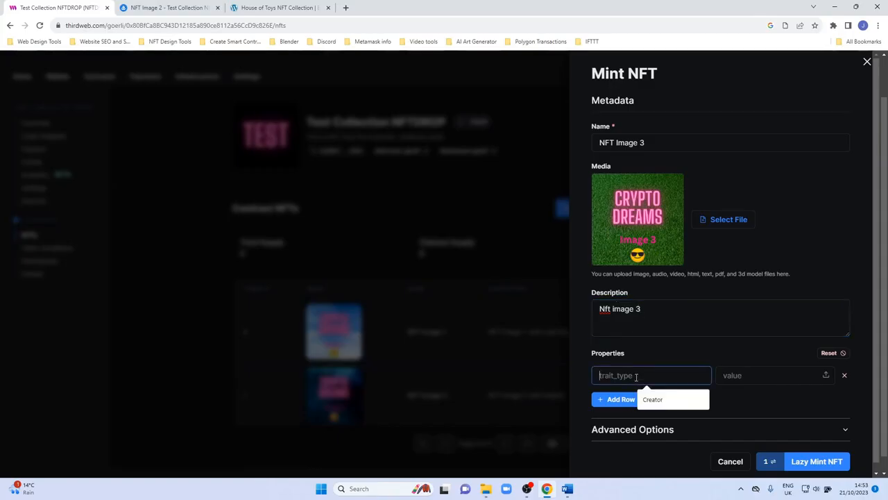
{"action": "left_click", "coordinate": [649, 399]}
{"action": "left_click", "coordinate": [747, 373]}
{"action": "left_click", "coordinate": [771, 398]}
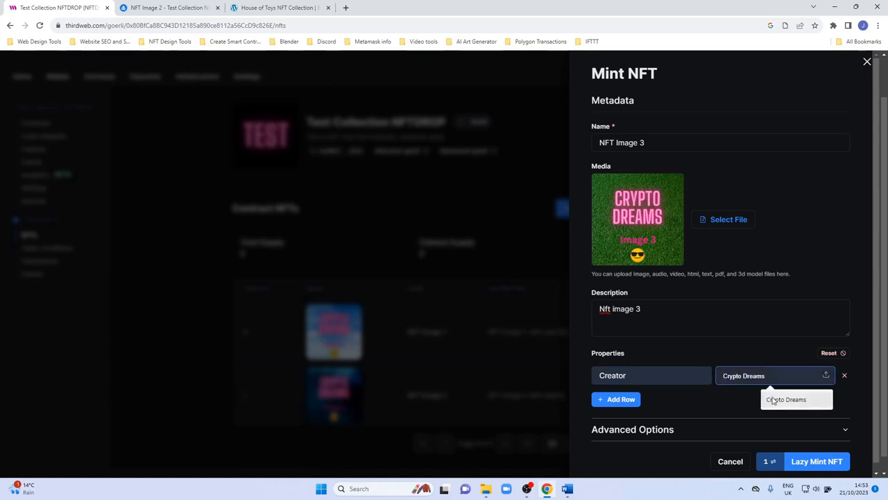
Set the second property to Background with value Grass and add a third row.
{"action": "left_click", "coordinate": [594, 404]}
{"action": "left_click", "coordinate": [666, 423]}
{"action": "left_click", "coordinate": [731, 402]}
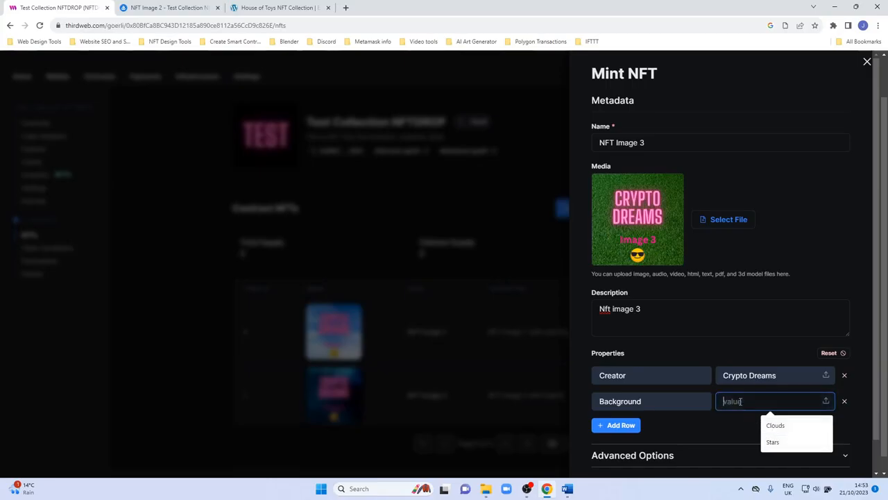
{"action": "type", "text": "Grass"}
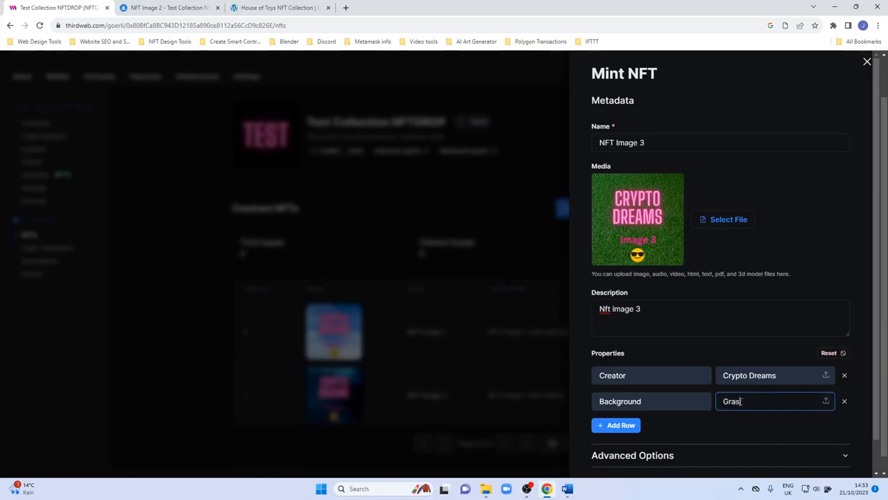
{"action": "left_click", "coordinate": [620, 424]}
{"action": "left_click", "coordinate": [627, 426]}
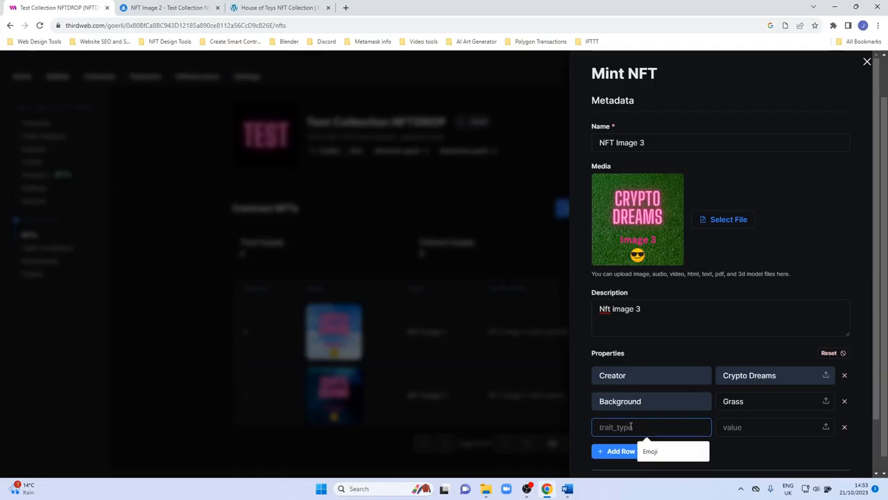
Set the third property to Emoji with value Cool.
{"action": "left_click", "coordinate": [645, 452]}
{"action": "left_click", "coordinate": [736, 428]}
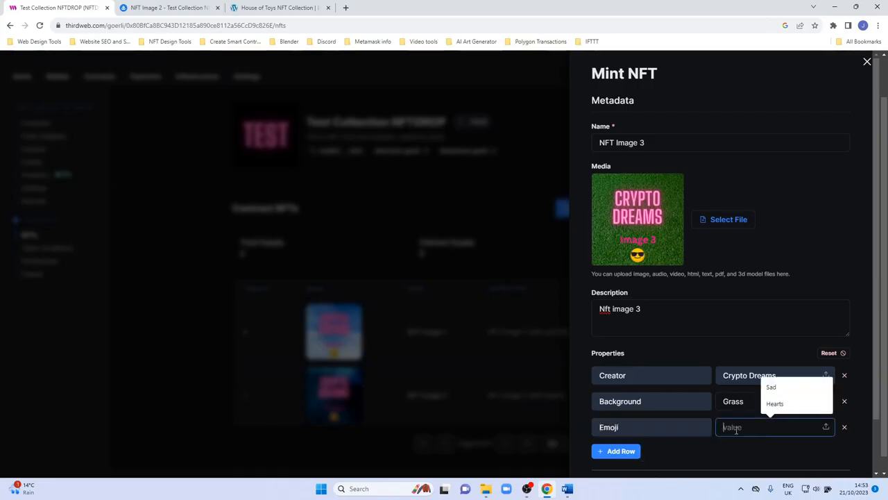
{"action": "type", "text": "Cool"}
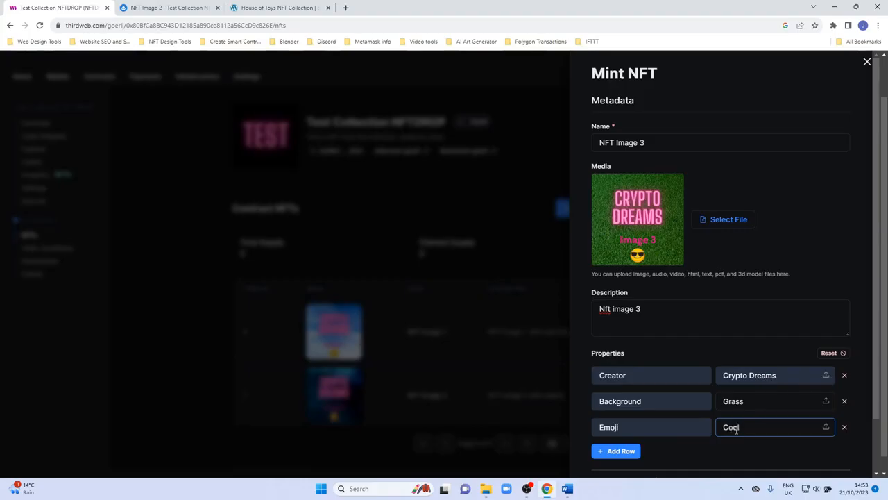
Lazy mint the NFT and confirm the transaction in MetaMask.
{"action": "scroll", "coordinate": [798, 368], "scroll_direction": "down", "scroll_amount": 1}
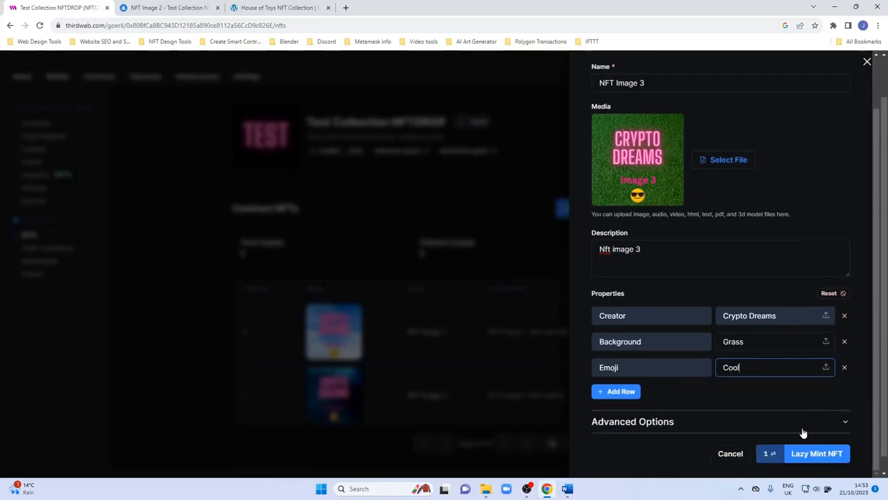
{"action": "left_click", "coordinate": [801, 454]}
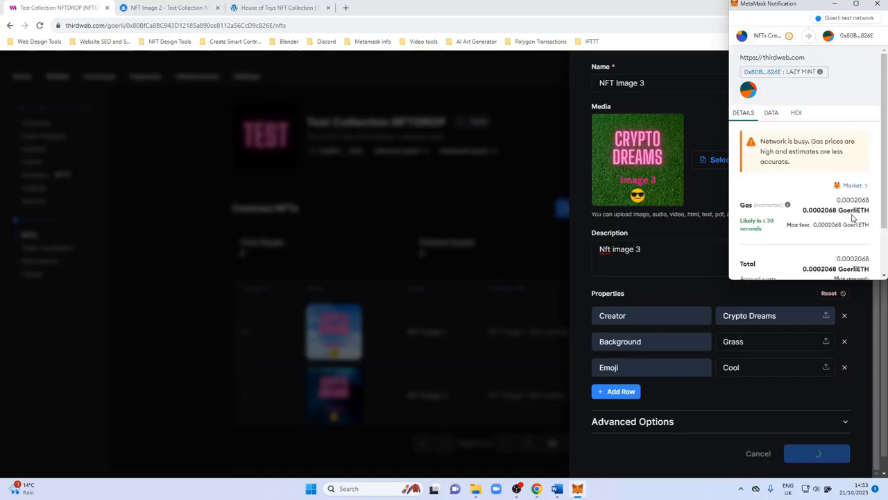
{"action": "scroll", "coordinate": [878, 209], "scroll_direction": "down", "scroll_amount": 5}
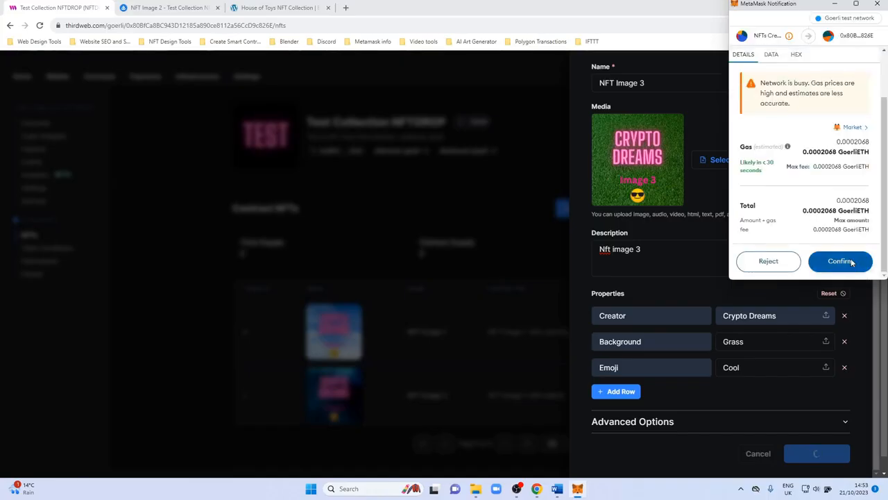
{"action": "left_click", "coordinate": [852, 263]}
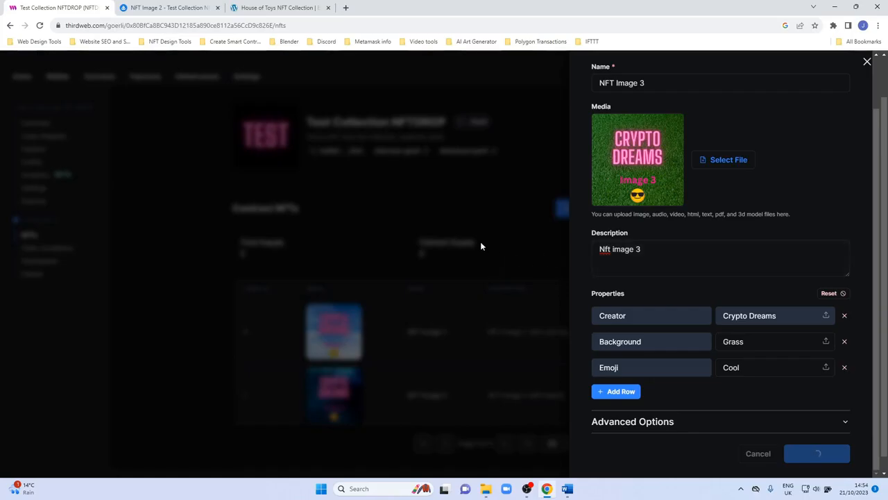
{"action": "scroll", "coordinate": [415, 291], "scroll_direction": "down", "scroll_amount": 2}
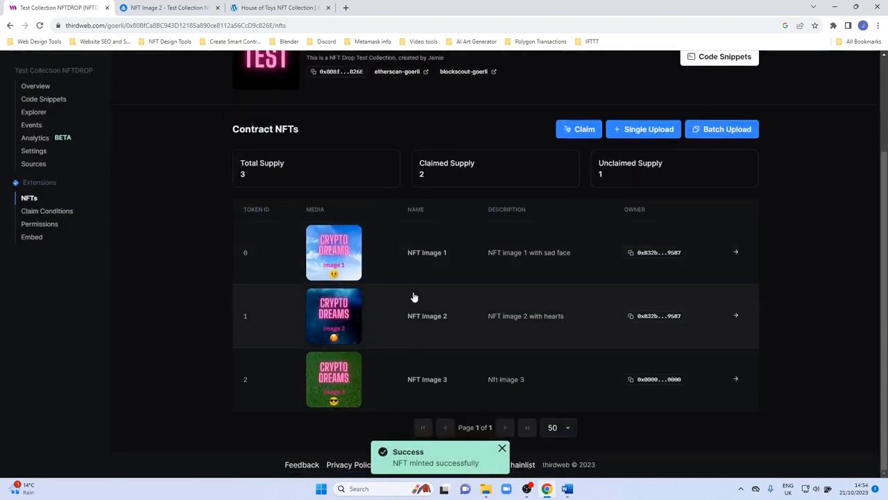
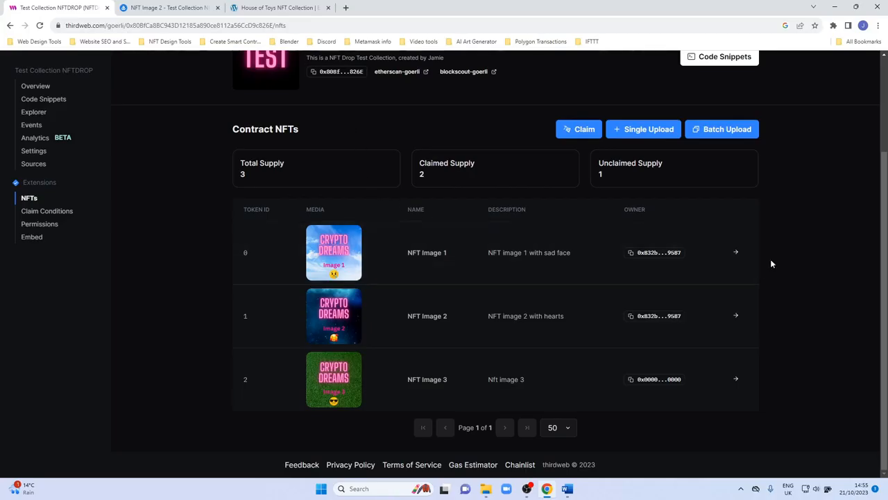
Start a single NFT upload and set its name to NFT Image 4.
{"action": "scroll", "coordinate": [200, 294], "scroll_direction": "up", "scroll_amount": 2}
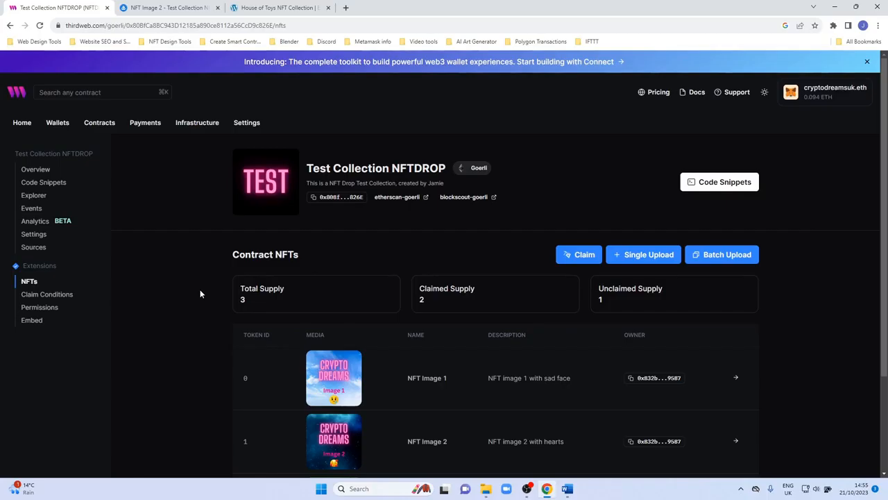
{"action": "scroll", "coordinate": [200, 293], "scroll_direction": "down", "scroll_amount": 1}
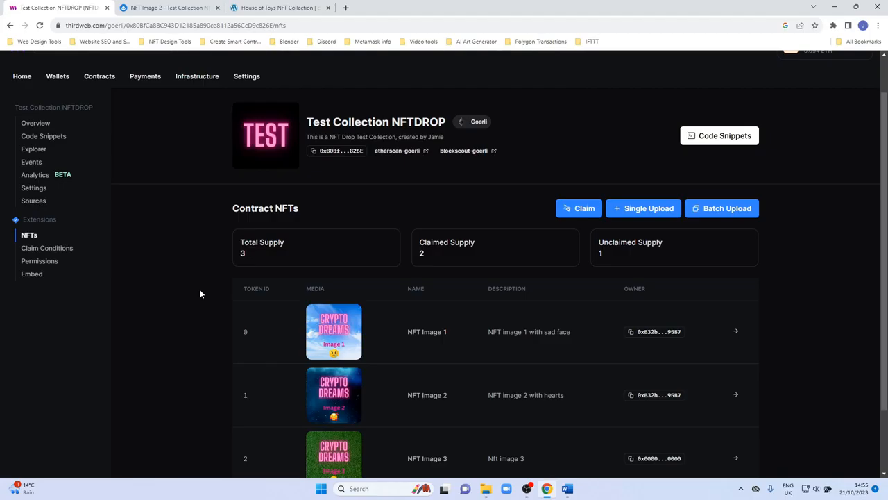
{"action": "scroll", "coordinate": [199, 293], "scroll_direction": "down", "scroll_amount": 2}
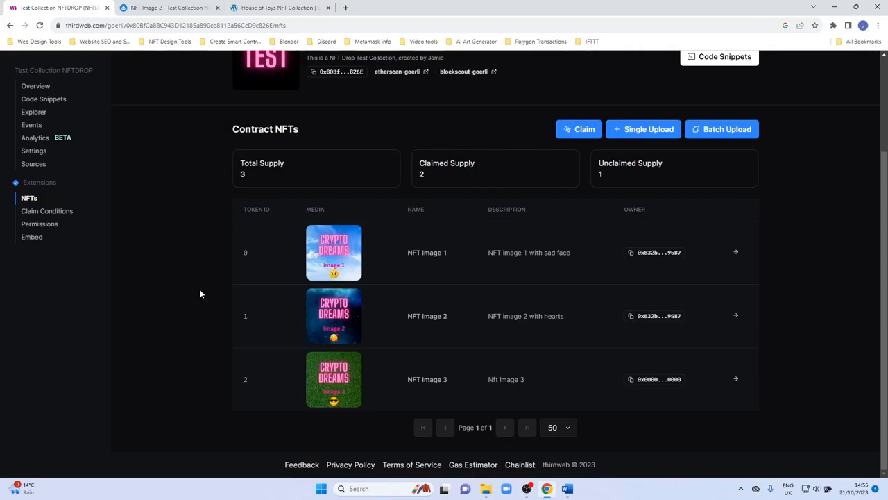
{"action": "left_click", "coordinate": [634, 130]}
{"action": "left_click", "coordinate": [628, 142]}
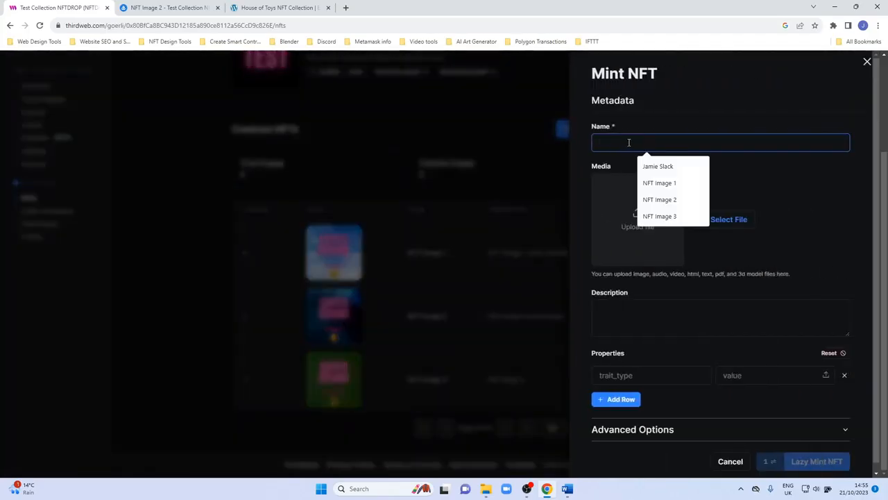
{"action": "left_click", "coordinate": [648, 215]}
{"action": "type", "text": "4"}
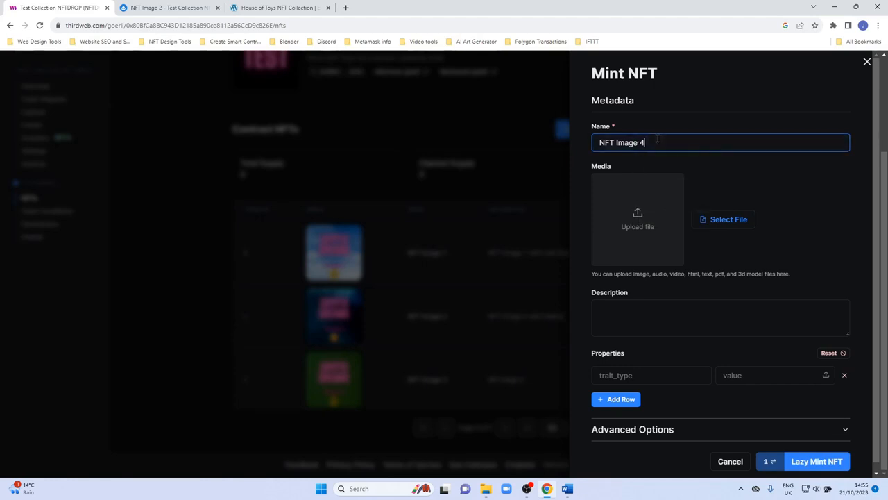
Upload image file 14 as the media and set the description to NFT image 4.
{"action": "left_click", "coordinate": [664, 199]}
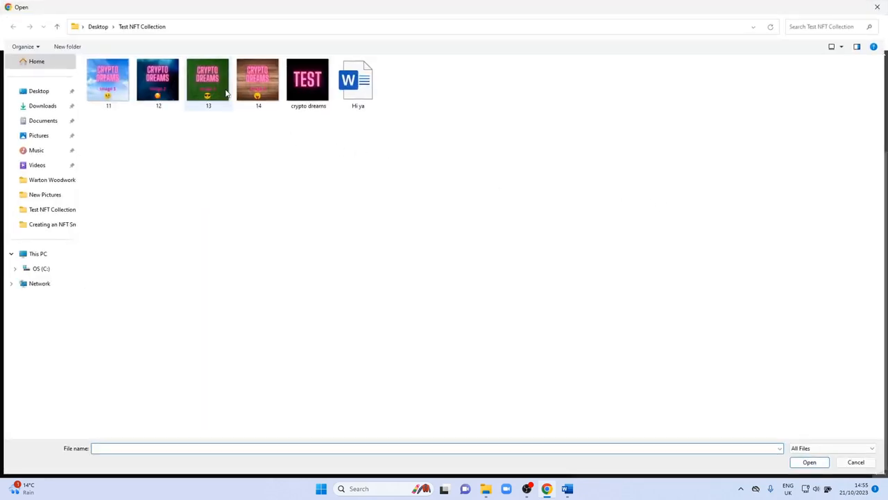
{"action": "double_click", "coordinate": [262, 83]}
{"action": "left_click", "coordinate": [661, 315]}
{"action": "type", "text": "NFT image 4"}
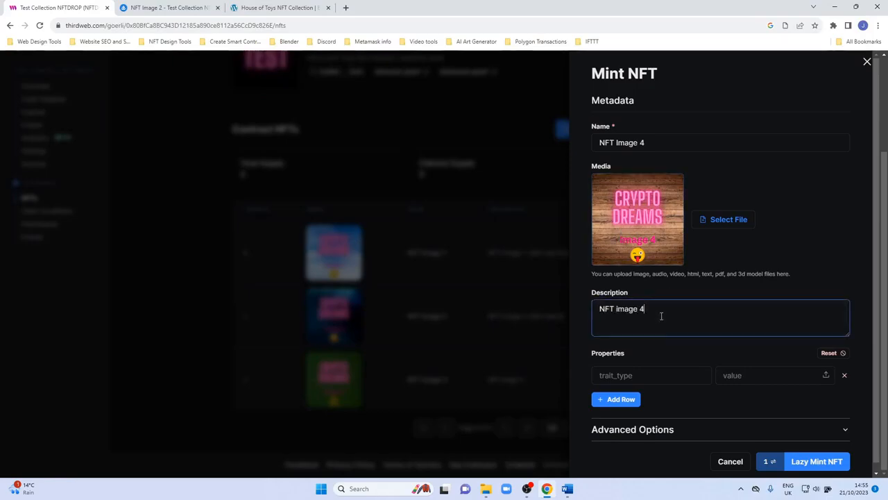
Add a Creator property with value Crypto Dreams and add another property row.
{"action": "left_click", "coordinate": [652, 372]}
{"action": "left_click", "coordinate": [669, 406]}
{"action": "left_click", "coordinate": [754, 376]}
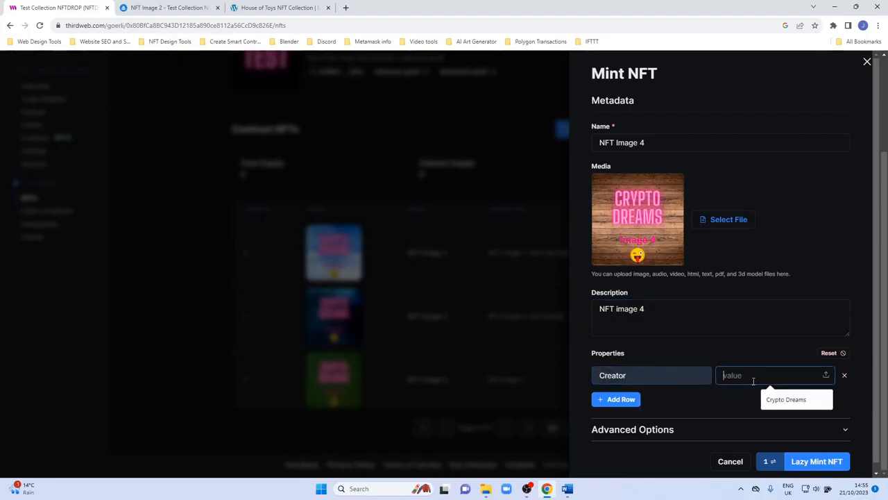
{"action": "left_click", "coordinate": [791, 399]}
{"action": "left_click", "coordinate": [617, 399]}
Set the second property to Background with value Wood.
{"action": "scroll", "coordinate": [649, 369], "scroll_direction": "down", "scroll_amount": 1}
{"action": "left_click", "coordinate": [645, 368]}
{"action": "left_click", "coordinate": [681, 390]}
{"action": "left_click", "coordinate": [733, 366]}
{"action": "type", "text": "Wood"}
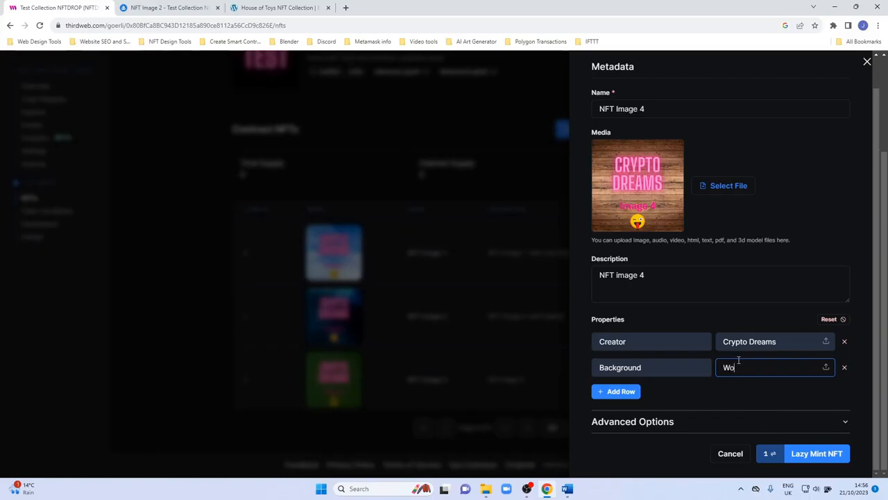
Add a third property Emoji with value tounge.
{"action": "left_click", "coordinate": [627, 393]}
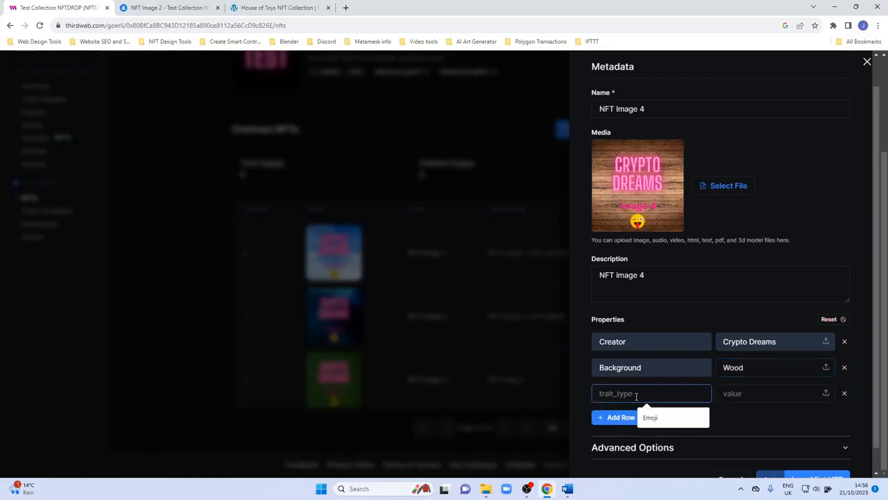
{"action": "left_click", "coordinate": [650, 416]}
{"action": "left_click", "coordinate": [742, 393]}
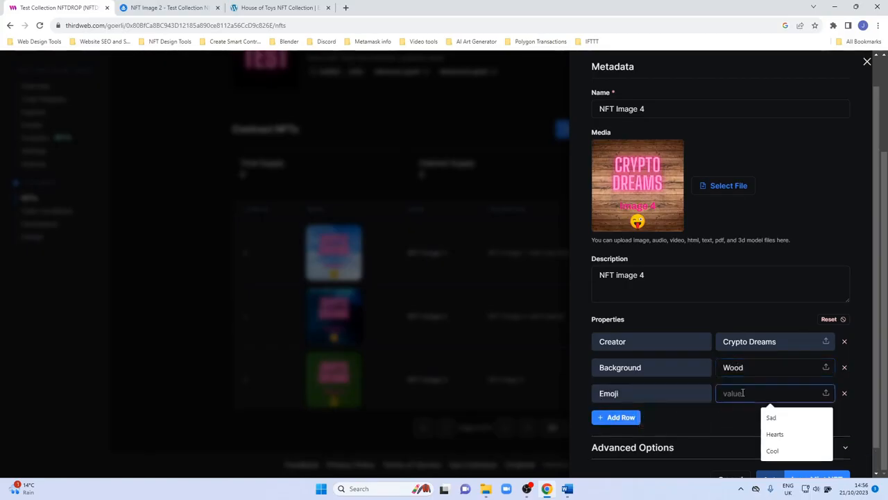
{"action": "type", "text": "tounge"}
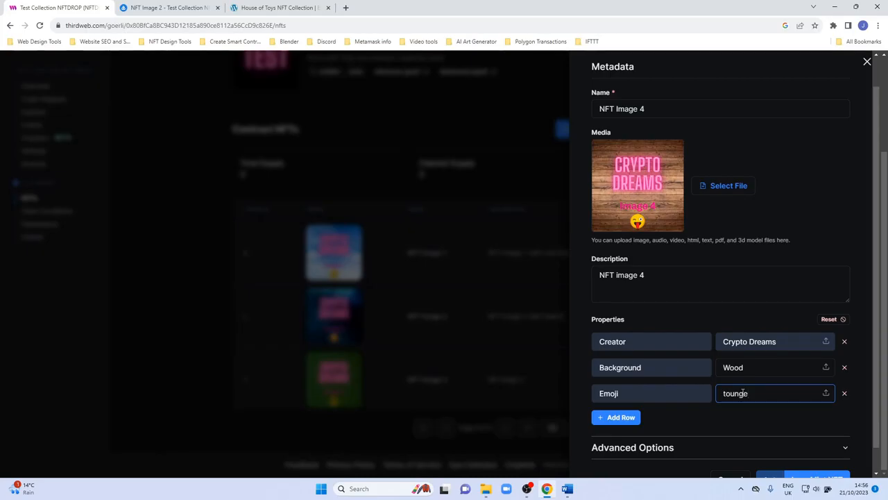
Capitalise the Emoji property value as Tounge.
{"action": "key", "text": "Delete"}
{"action": "type", "text": "T"}
{"action": "scroll", "coordinate": [771, 408], "scroll_direction": "down", "scroll_amount": 1}
{"action": "right_click", "coordinate": [743, 370]}
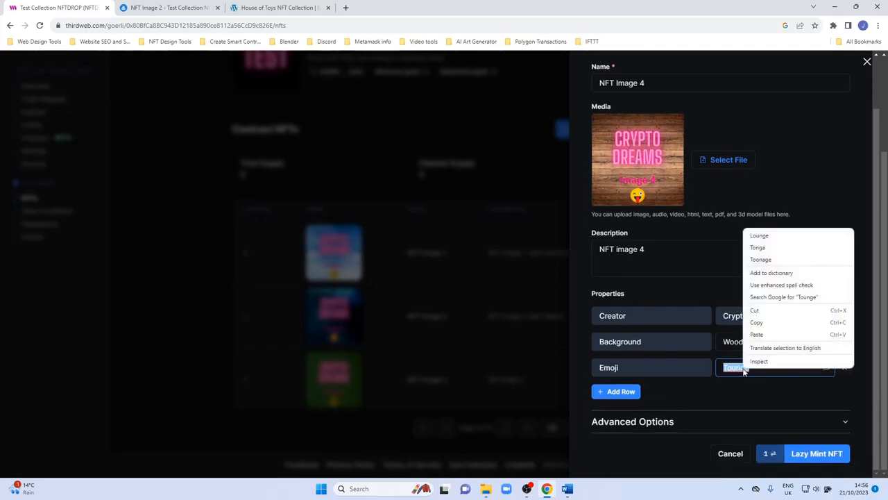
{"action": "left_click", "coordinate": [731, 373]}
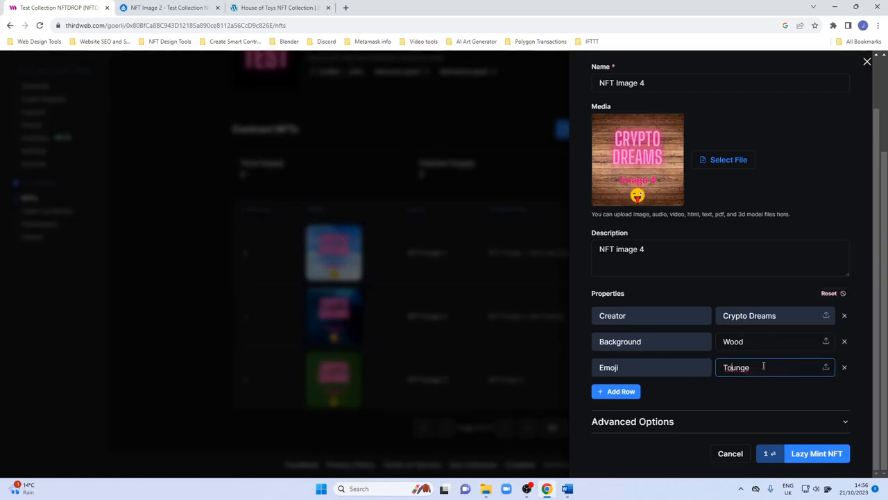
Lazy mint the NFT and confirm the transaction in MetaMask.
{"action": "left_click", "coordinate": [809, 453]}
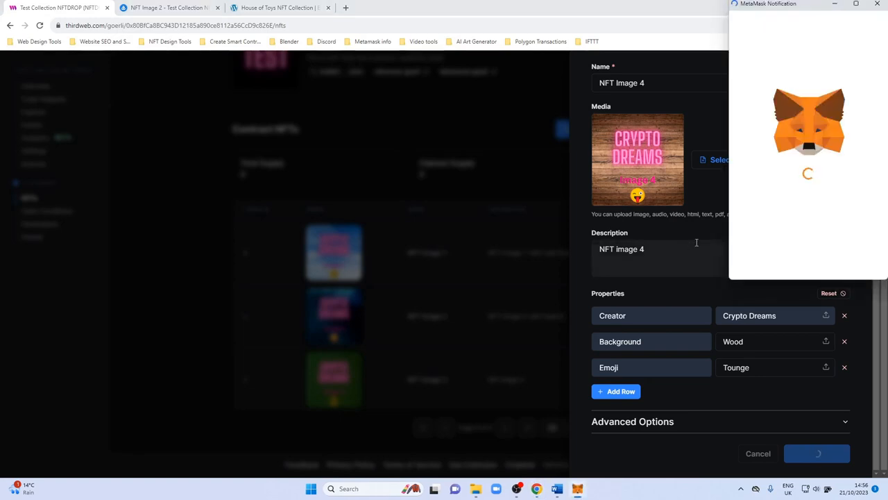
{"action": "left_click", "coordinate": [858, 262]}
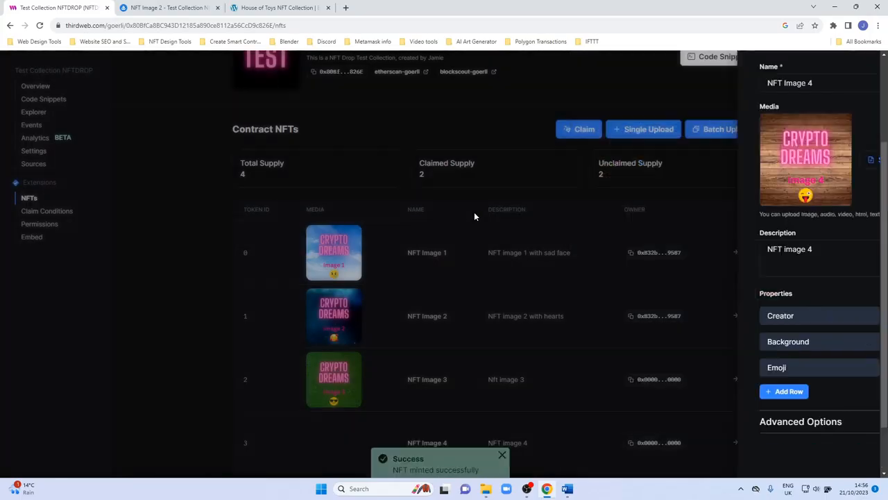
{"action": "scroll", "coordinate": [412, 254], "scroll_direction": "down", "scroll_amount": 1}
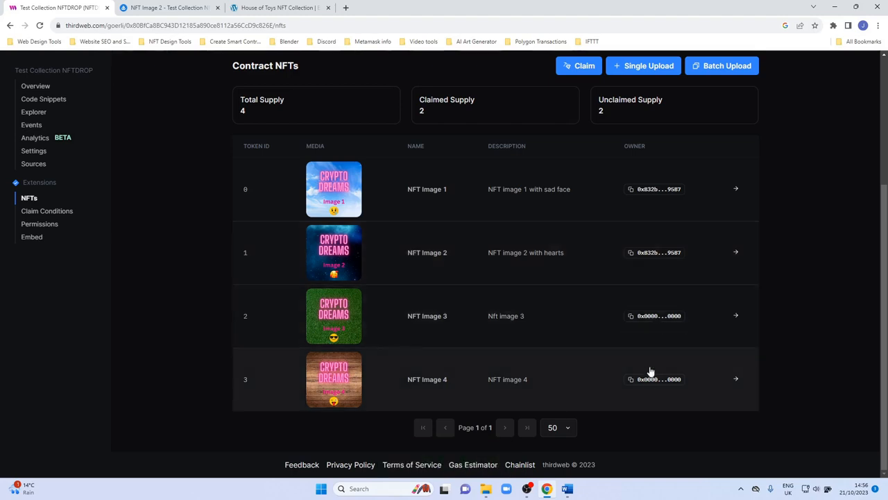
{"action": "left_click", "coordinate": [166, 10]}
{"action": "left_click", "coordinate": [11, 25]}
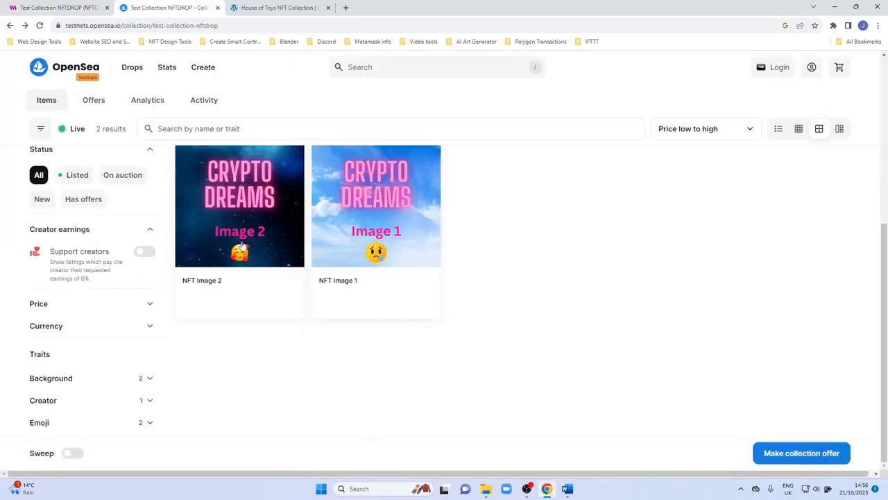
{"action": "left_click", "coordinate": [239, 7]}
{"action": "left_click", "coordinate": [122, 7]}
{"action": "left_click", "coordinate": [91, 7]}
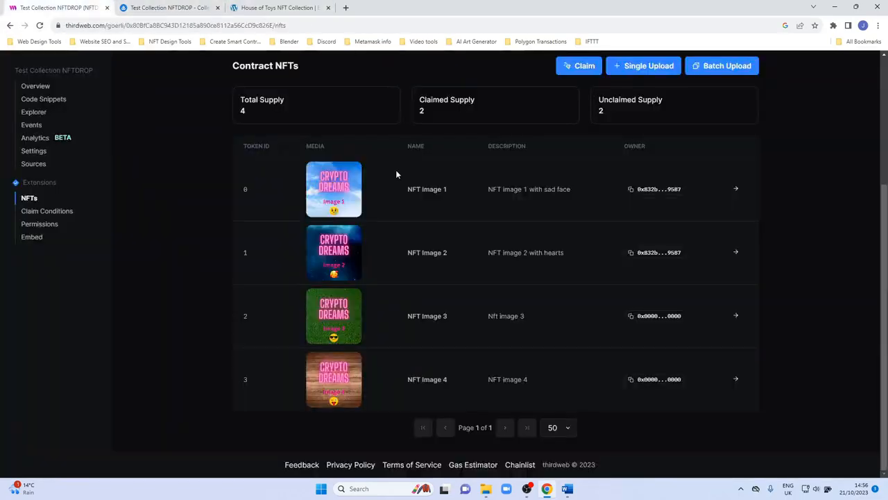
Claim 2 NFTs to the connected wallet address and confirm the transaction in MetaMask.
{"action": "left_click", "coordinate": [587, 66]}
{"action": "left_click", "coordinate": [729, 112]}
{"action": "key", "text": "BackSpace"}
{"action": "type", "text": "2"}
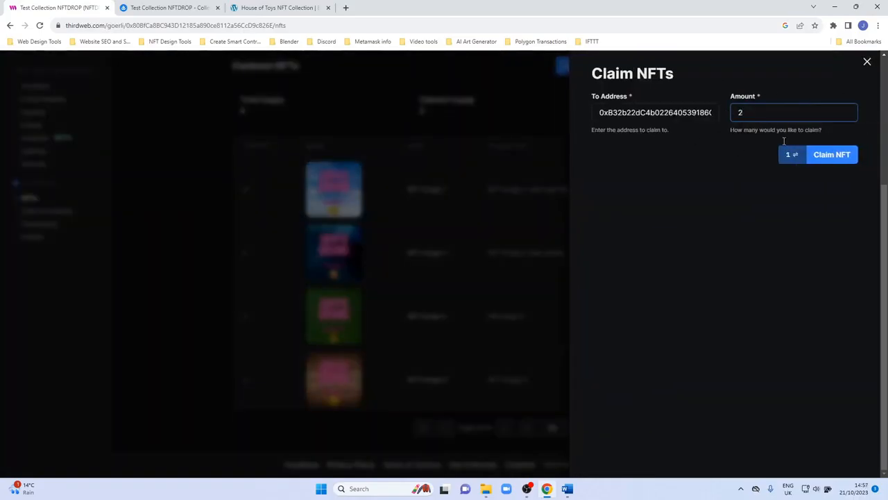
{"action": "left_click", "coordinate": [836, 160]}
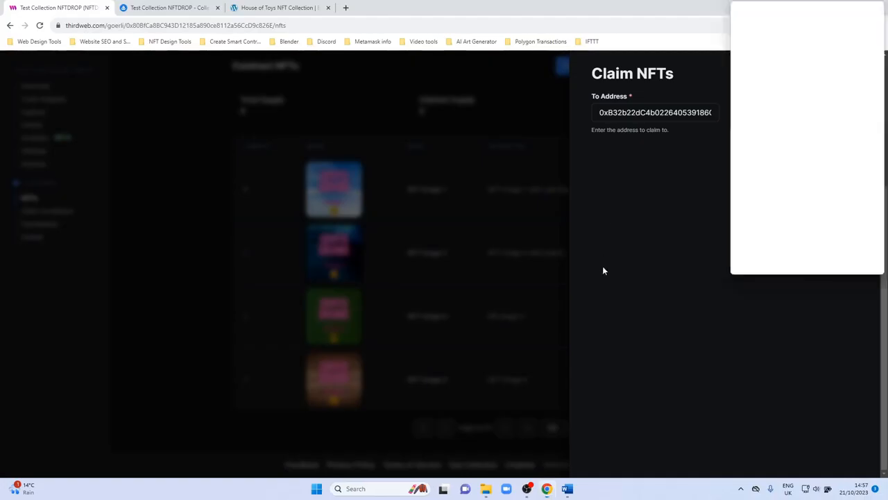
{"action": "scroll", "coordinate": [864, 258], "scroll_direction": "down", "scroll_amount": 2}
{"action": "left_click", "coordinate": [860, 260]}
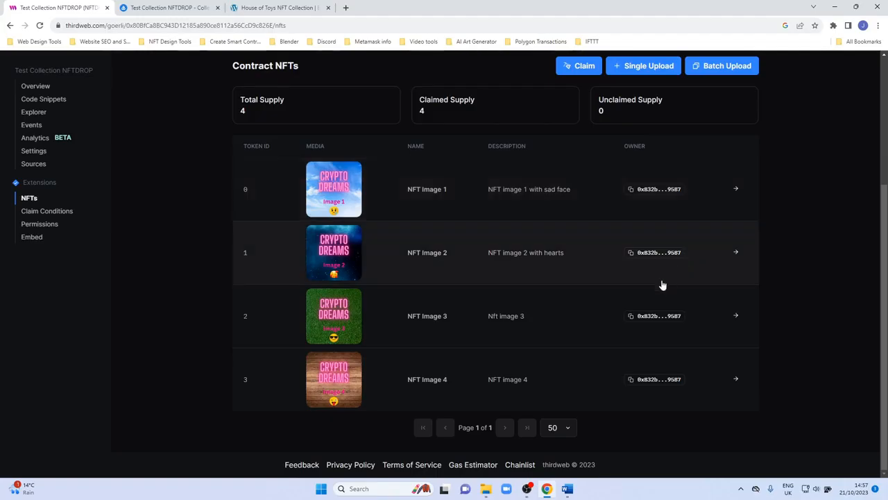
Reload the OpenSea testnet collection page and open NFT Image 3.
{"action": "left_click", "coordinate": [147, 9]}
{"action": "left_click", "coordinate": [40, 25]}
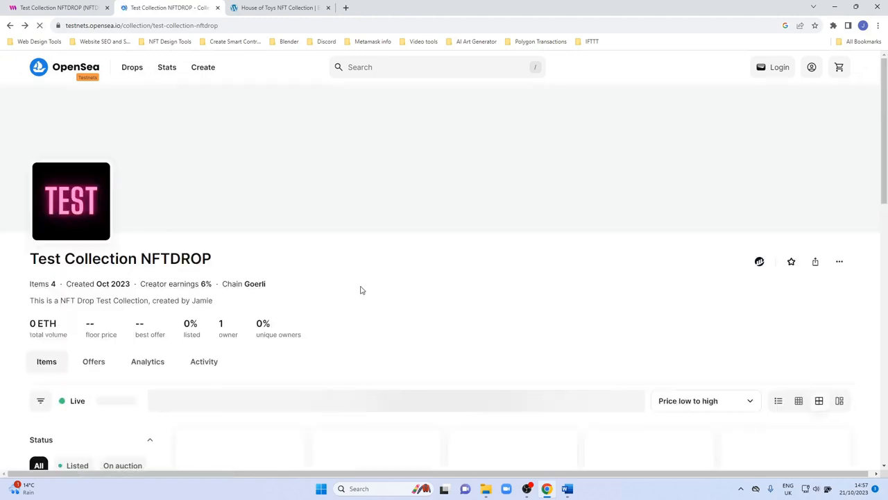
{"action": "scroll", "coordinate": [358, 287], "scroll_direction": "down", "scroll_amount": 4}
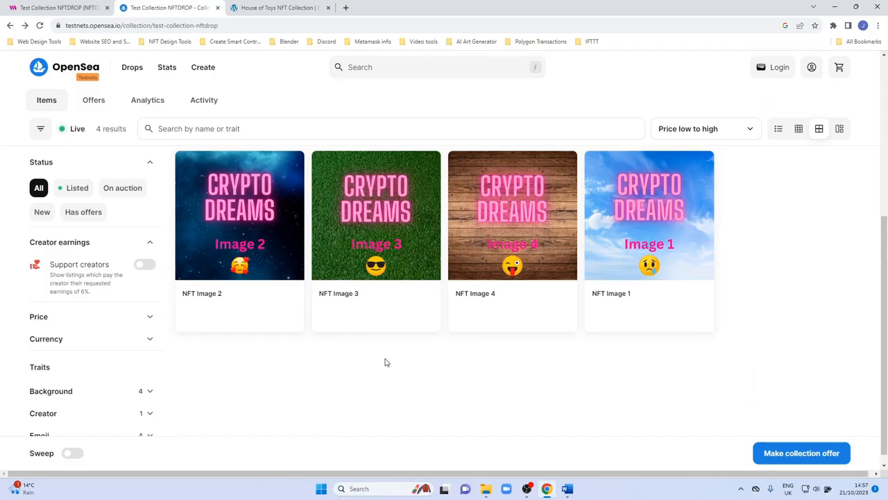
{"action": "scroll", "coordinate": [385, 361], "scroll_direction": "up", "scroll_amount": 3}
{"action": "scroll", "coordinate": [385, 362], "scroll_direction": "down", "scroll_amount": 2}
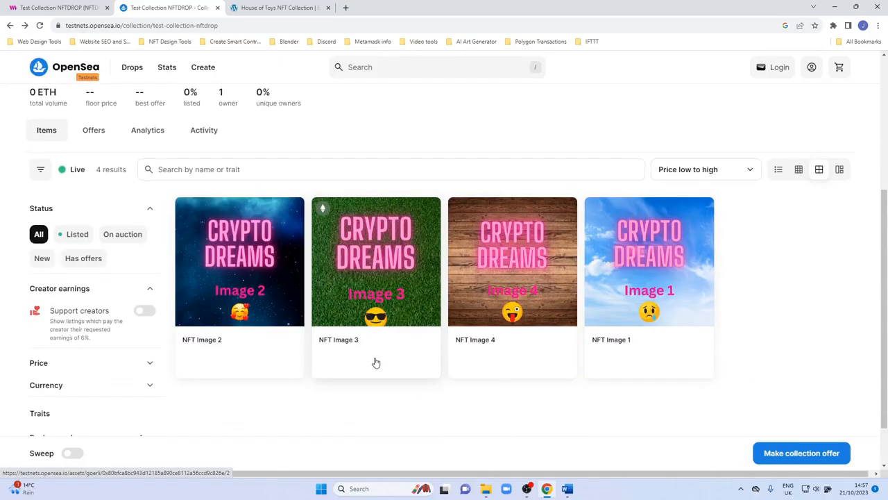
{"action": "scroll", "coordinate": [340, 266], "scroll_direction": "down", "scroll_amount": 1}
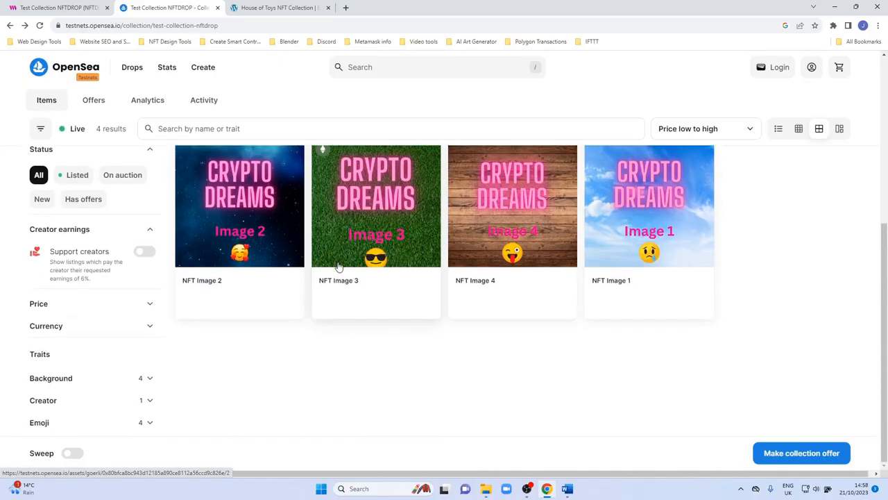
{"action": "left_click", "coordinate": [342, 226]}
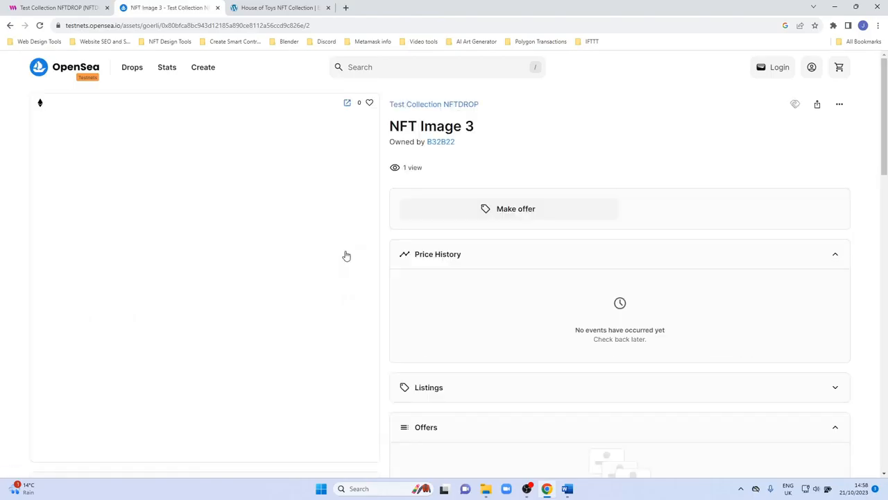
Examine NFT Image 3's description, traits and details, and return to the thirdweb dashboard.
{"action": "scroll", "coordinate": [345, 254], "scroll_direction": "down", "scroll_amount": 5}
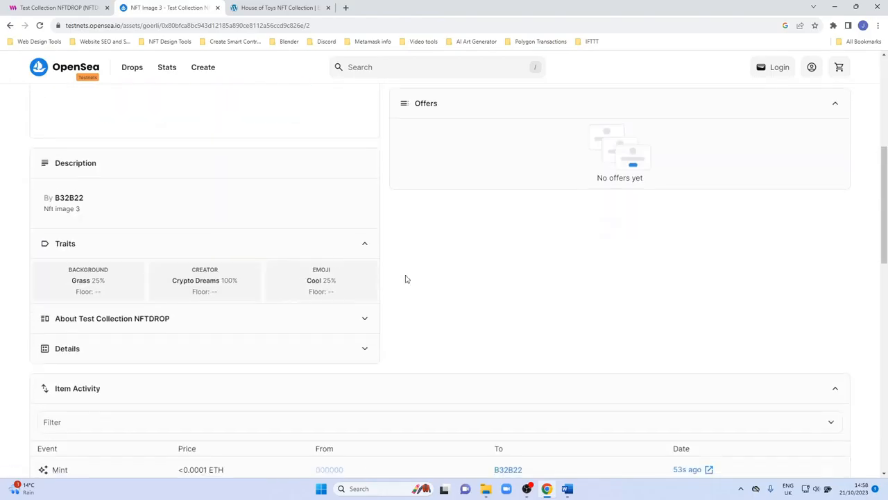
{"action": "scroll", "coordinate": [406, 279], "scroll_direction": "down", "scroll_amount": 2}
{"action": "scroll", "coordinate": [406, 278], "scroll_direction": "up", "scroll_amount": 2}
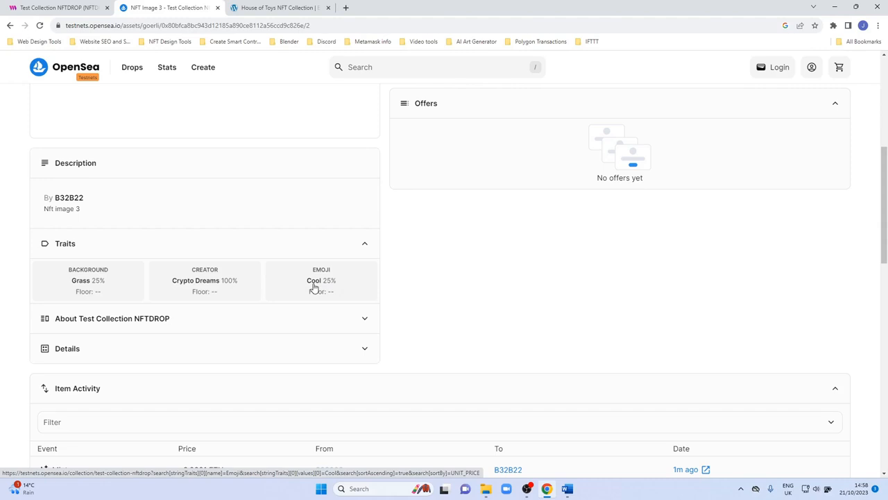
{"action": "scroll", "coordinate": [423, 297], "scroll_direction": "up", "scroll_amount": 1}
{"action": "scroll", "coordinate": [450, 300], "scroll_direction": "up", "scroll_amount": 2}
{"action": "scroll", "coordinate": [448, 300], "scroll_direction": "down", "scroll_amount": 2}
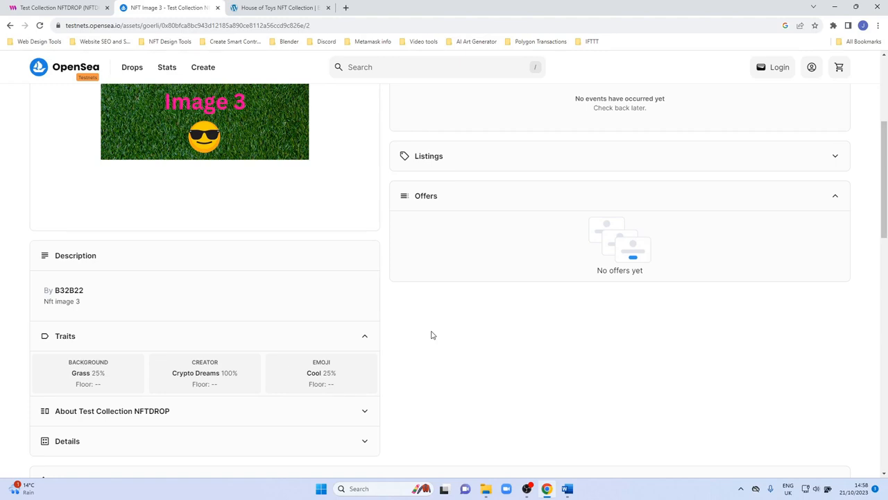
{"action": "scroll", "coordinate": [431, 335], "scroll_direction": "down", "scroll_amount": 3}
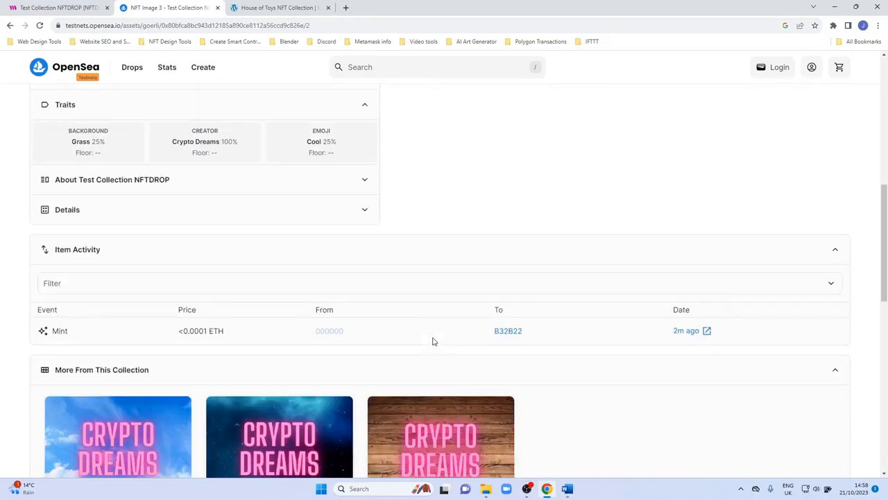
{"action": "scroll", "coordinate": [432, 340], "scroll_direction": "up", "scroll_amount": 1}
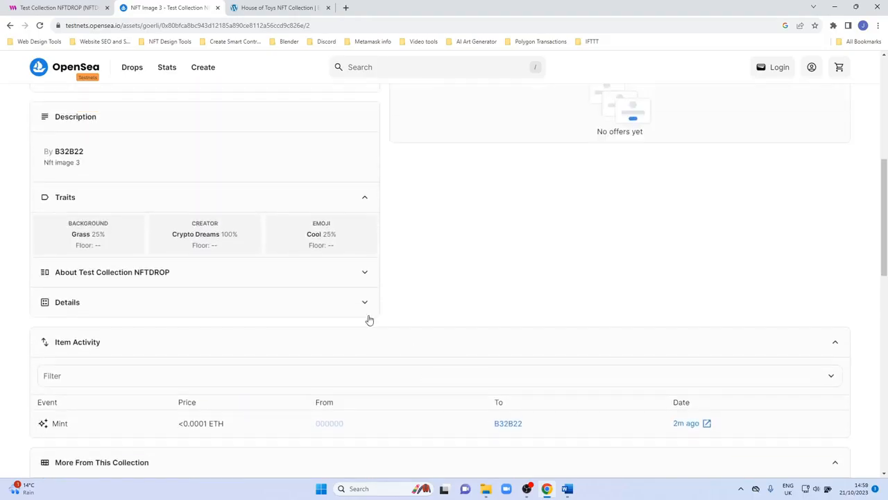
{"action": "left_click", "coordinate": [363, 273]}
{"action": "left_click", "coordinate": [363, 273]}
{"action": "scroll", "coordinate": [410, 289], "scroll_direction": "up", "scroll_amount": 5}
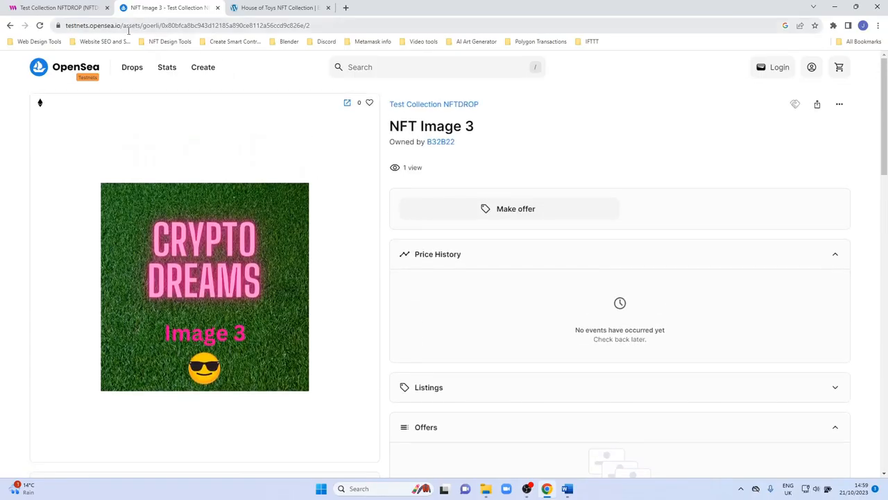
{"action": "left_click", "coordinate": [66, 7]}
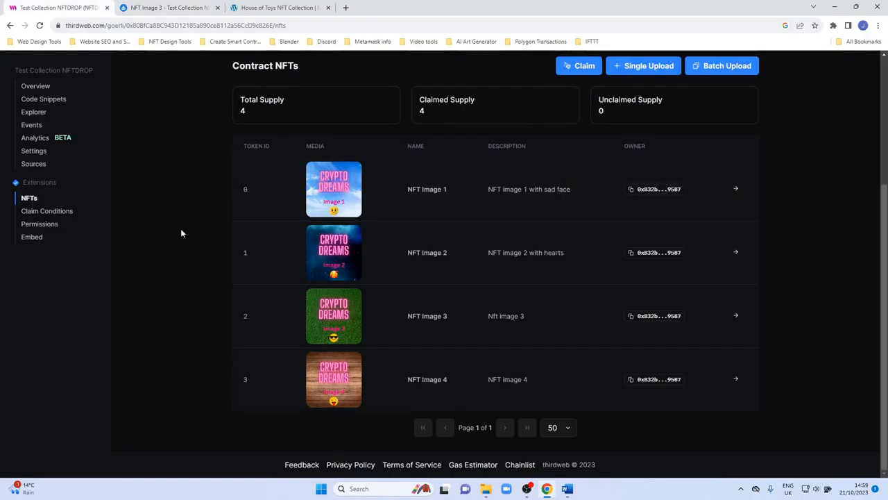